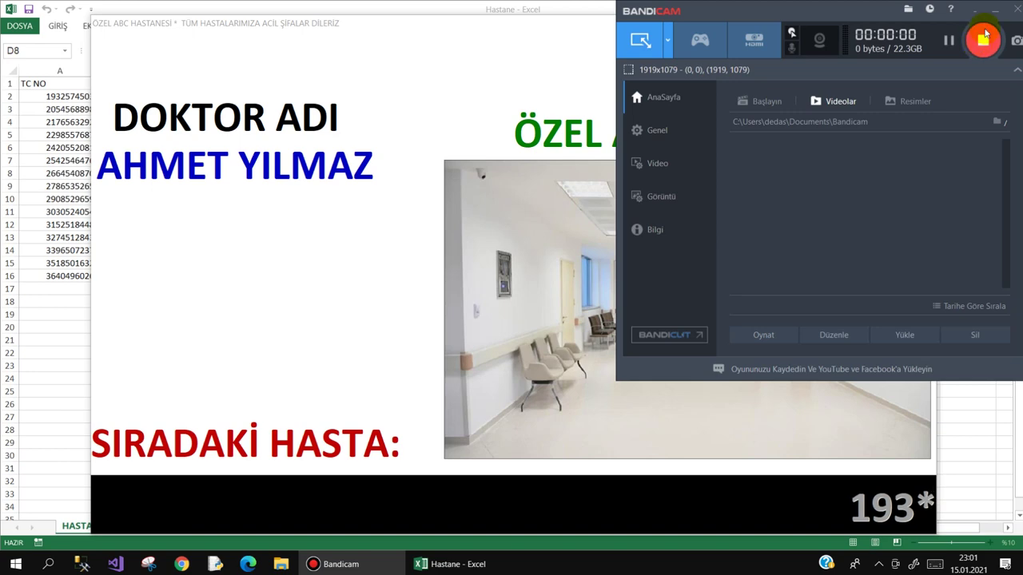
- Start the Bandicam recording to reveal the running hospital queue display form
{"action": "left_click", "coordinate": [993, 9]}
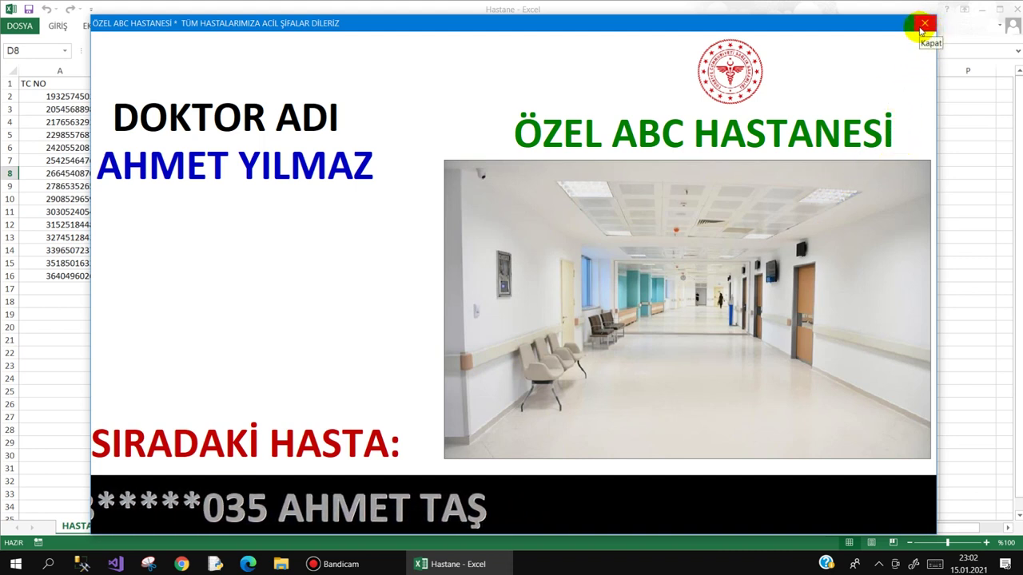
- Reposition the queue display over the sheet and call the next patient with Sonraki Hasta
{"action": "left_click_drag", "start_coordinate": [655, 26], "coordinate": [665, 146]}
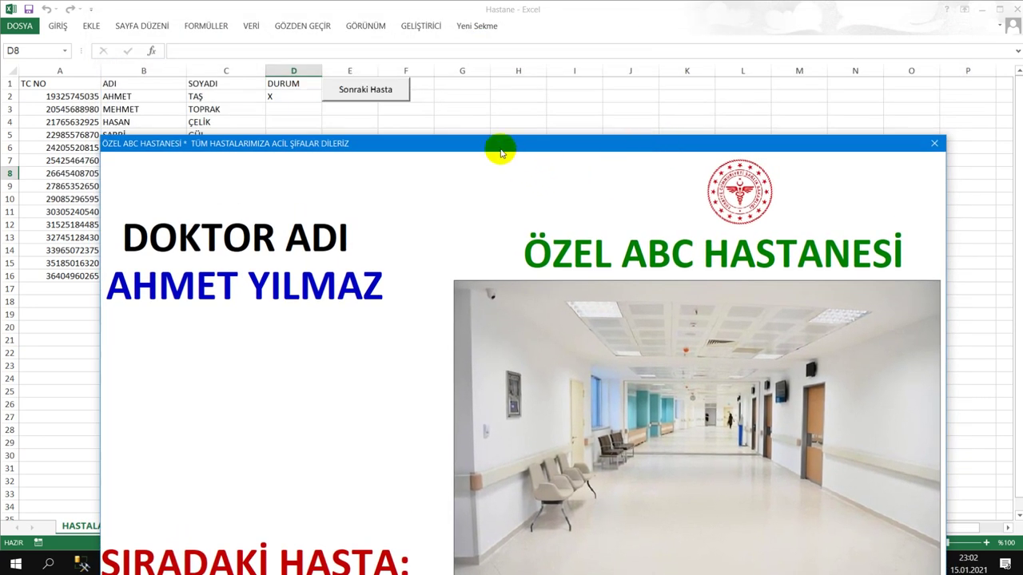
{"action": "left_click_drag", "start_coordinate": [436, 137], "coordinate": [475, 64]}
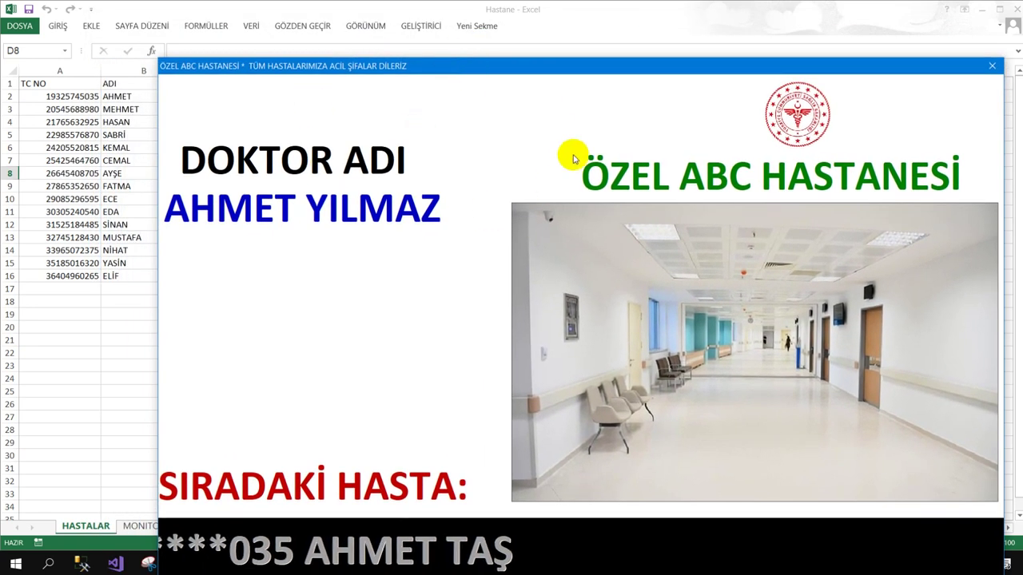
{"action": "mouse_move", "coordinate": [580, 67]}
{"action": "left_mouse_down"}
{"action": "mouse_move", "coordinate": [511, 32]}
{"action": "mouse_move", "coordinate": [437, 546]}
{"action": "left_mouse_up"}
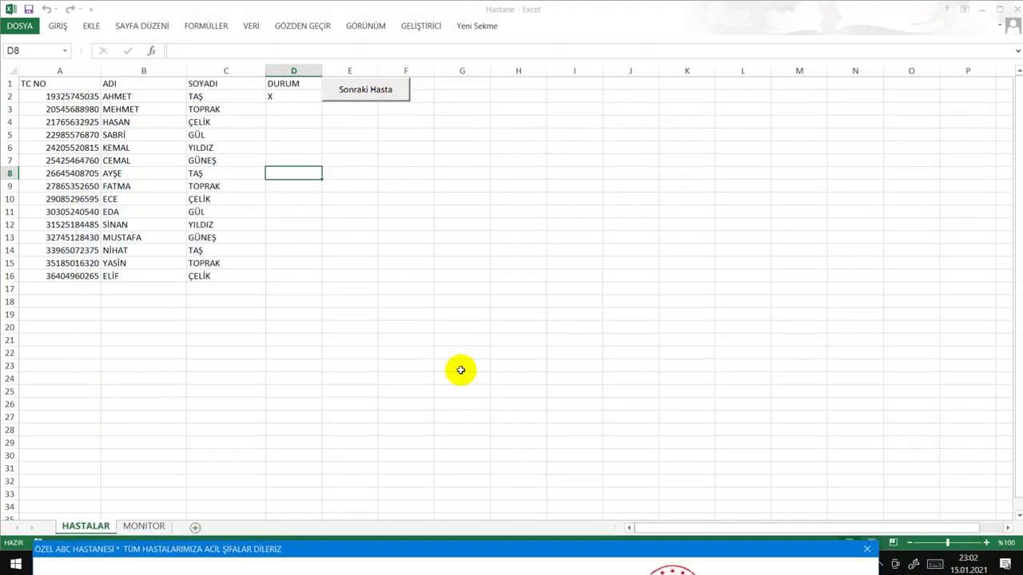
{"action": "left_click_drag", "start_coordinate": [400, 557], "coordinate": [481, 50]}
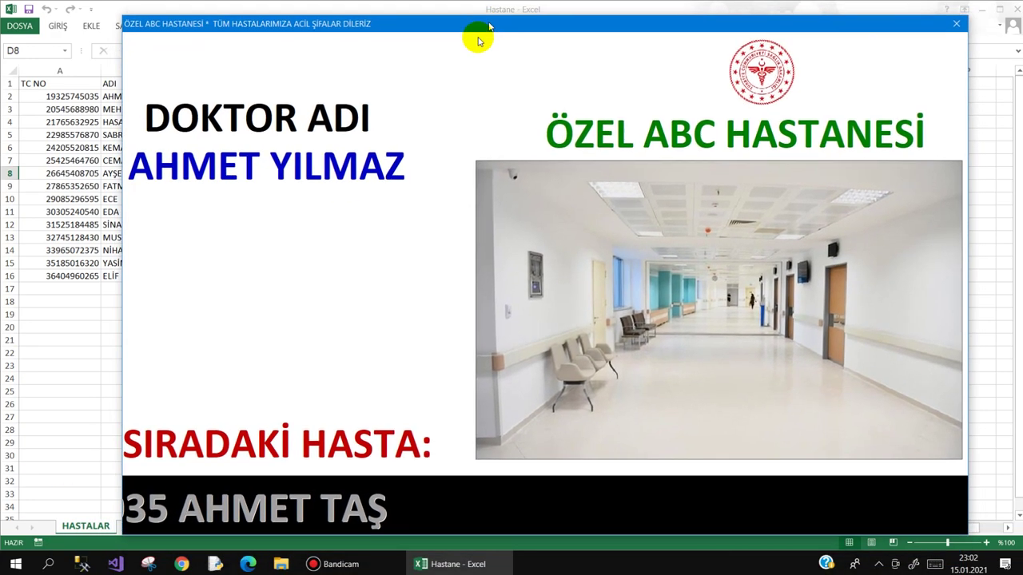
{"action": "left_click_drag", "start_coordinate": [482, 50], "coordinate": [482, 91]}
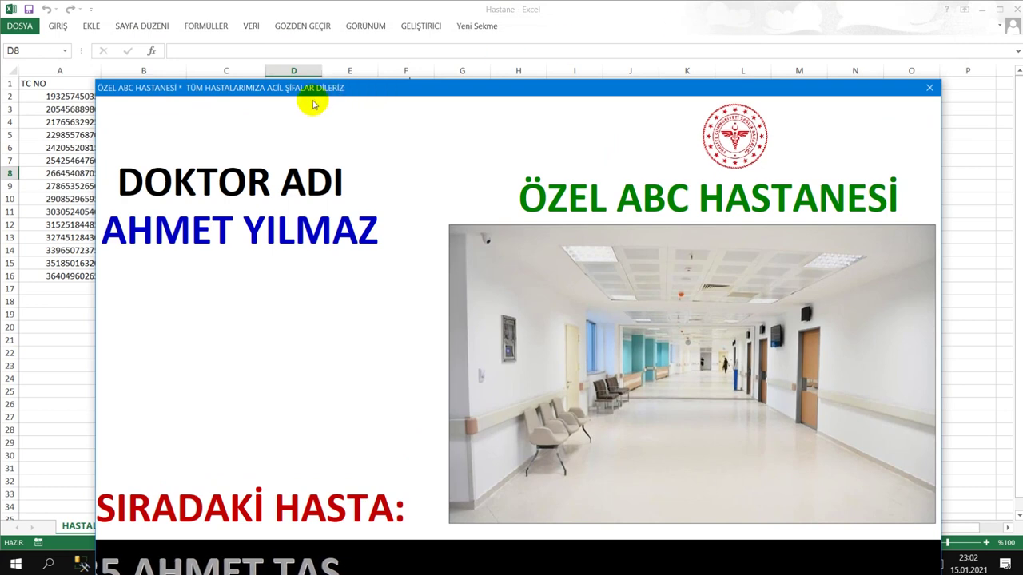
{"action": "mouse_move", "coordinate": [319, 88]}
{"action": "left_mouse_down"}
{"action": "mouse_move", "coordinate": [326, 47]}
{"action": "mouse_move", "coordinate": [312, 134]}
{"action": "left_mouse_up"}
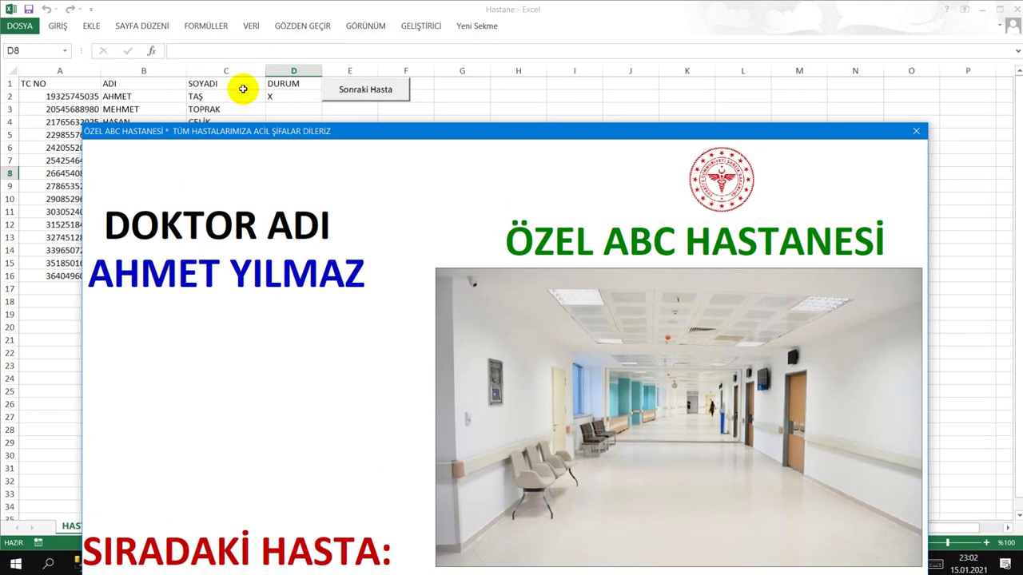
{"action": "left_click", "coordinate": [248, 96]}
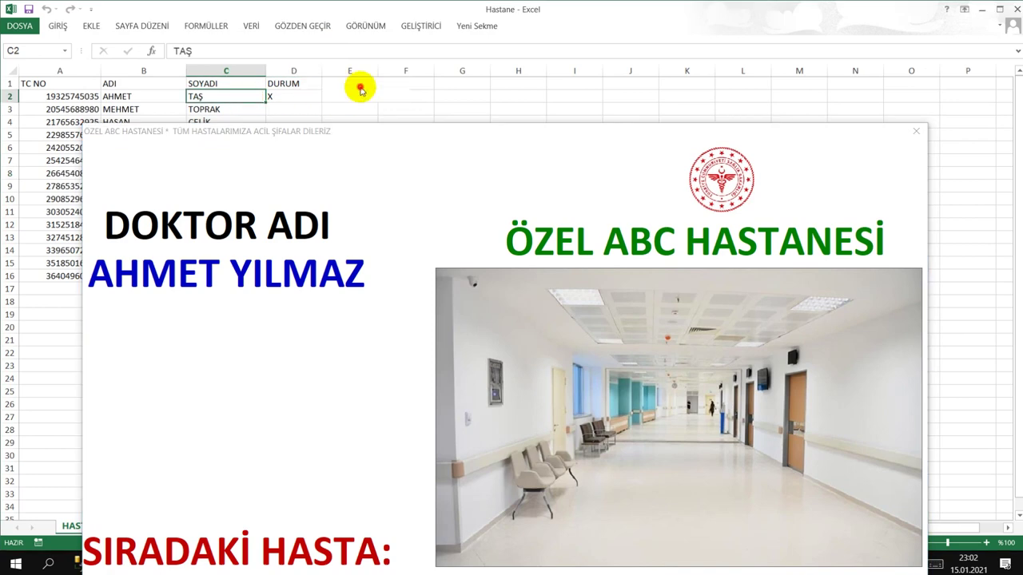
{"action": "left_click", "coordinate": [374, 91]}
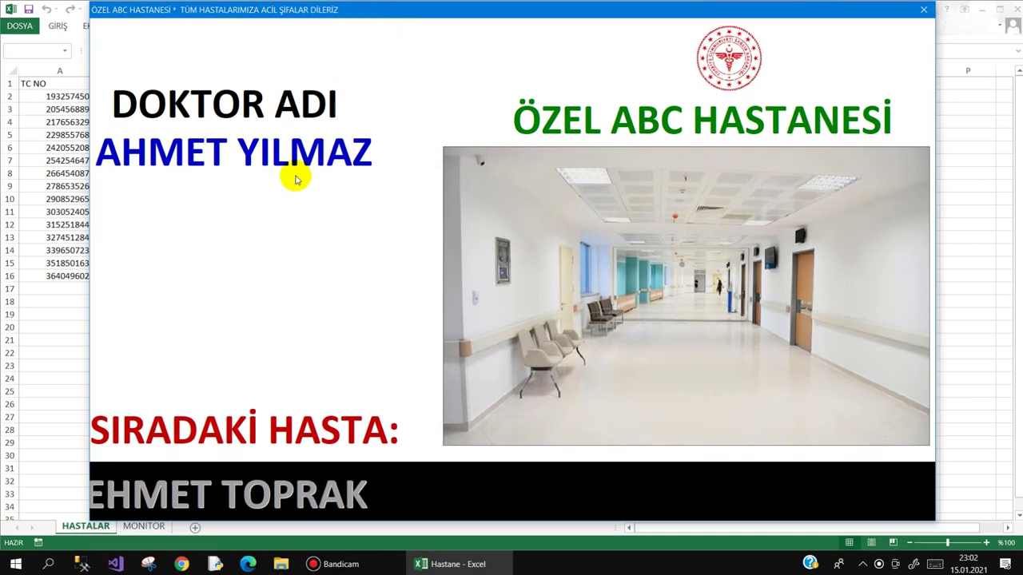
- Advance the queue once more and select D2:D5 to check the X marks
{"action": "left_click_drag", "start_coordinate": [372, 14], "coordinate": [365, 139]}
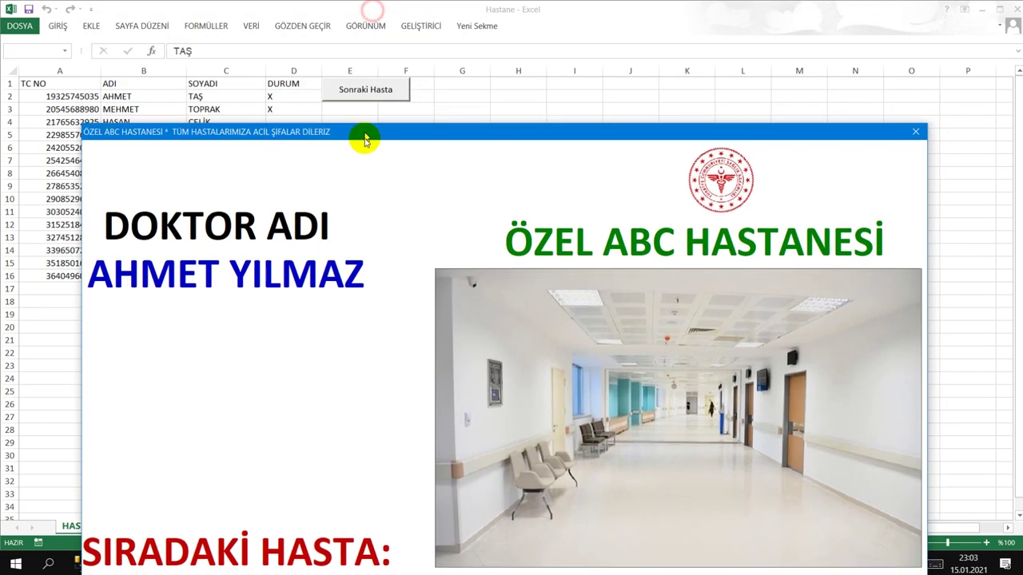
{"action": "left_click", "coordinate": [365, 89]}
{"action": "left_click", "coordinate": [376, 146]}
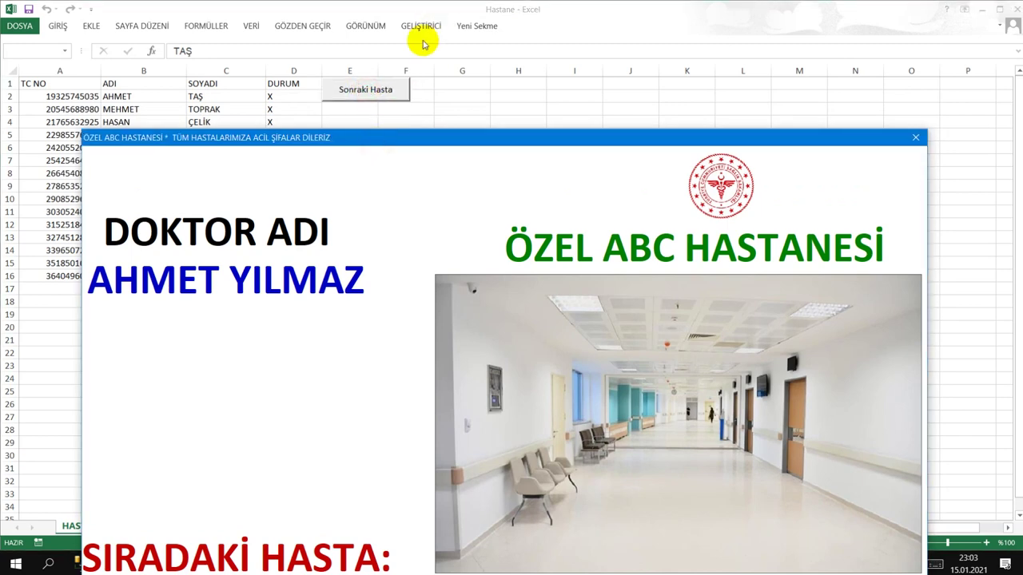
{"action": "left_click_drag", "start_coordinate": [415, 142], "coordinate": [426, 30]}
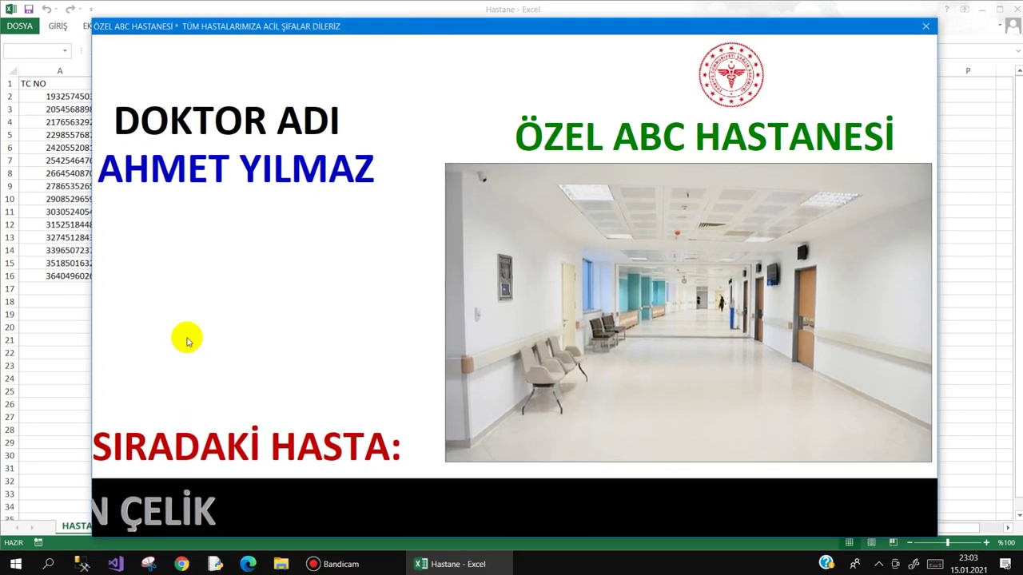
{"action": "left_click_drag", "start_coordinate": [285, 28], "coordinate": [441, 292]}
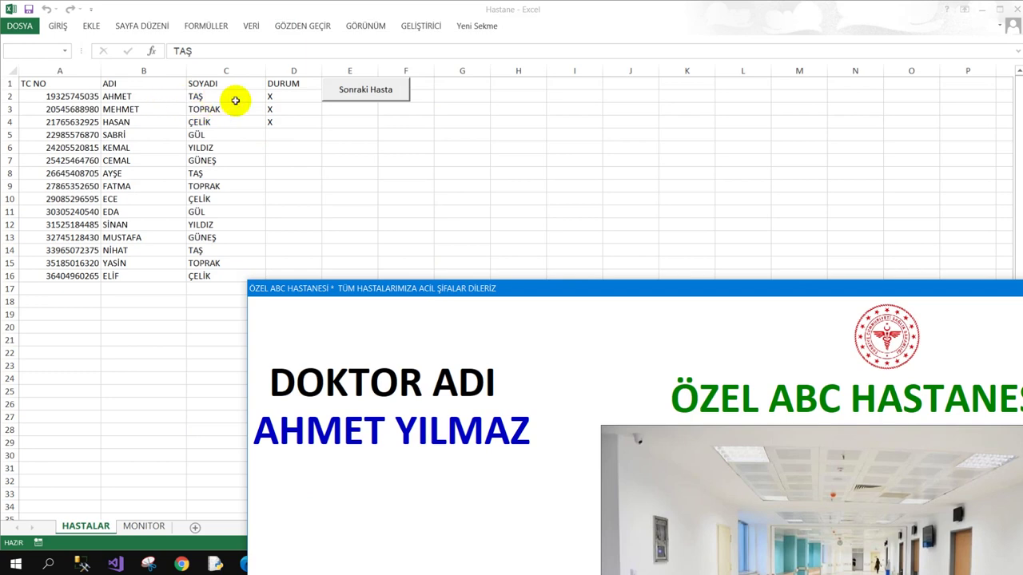
{"action": "left_click_drag", "start_coordinate": [286, 96], "coordinate": [281, 134]}
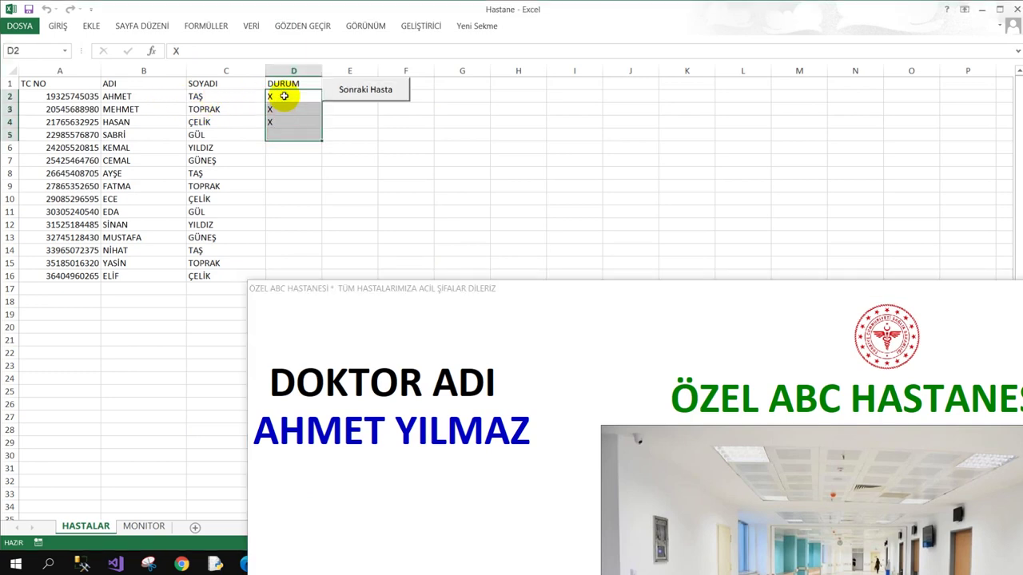
{"action": "left_click_drag", "start_coordinate": [493, 291], "coordinate": [362, 29]}
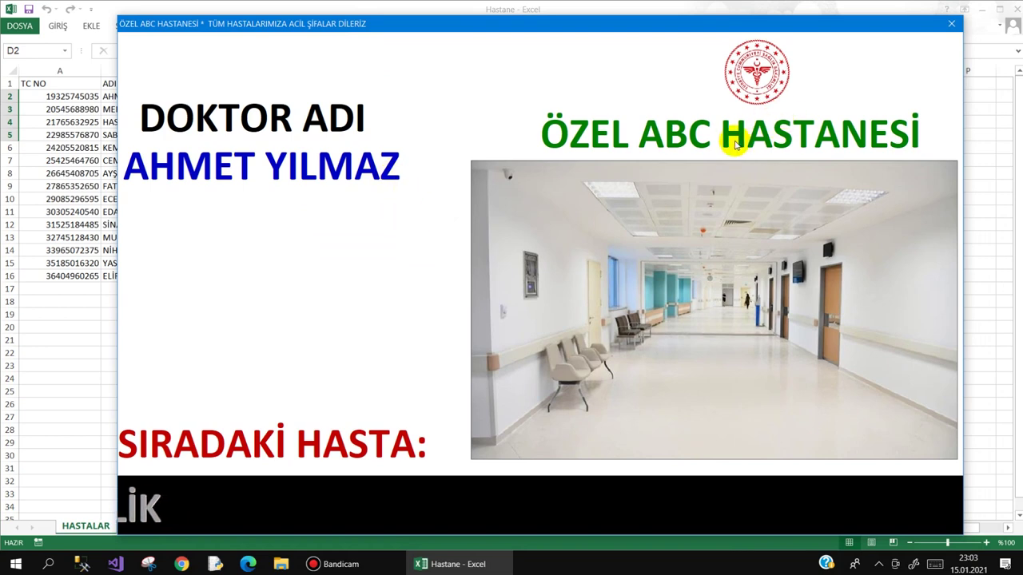
- Close the queue display, review UserForm1's ticker code in the VBA editor, and return to Excel
{"action": "left_click", "coordinate": [951, 25]}
{"action": "left_click", "coordinate": [422, 27]}
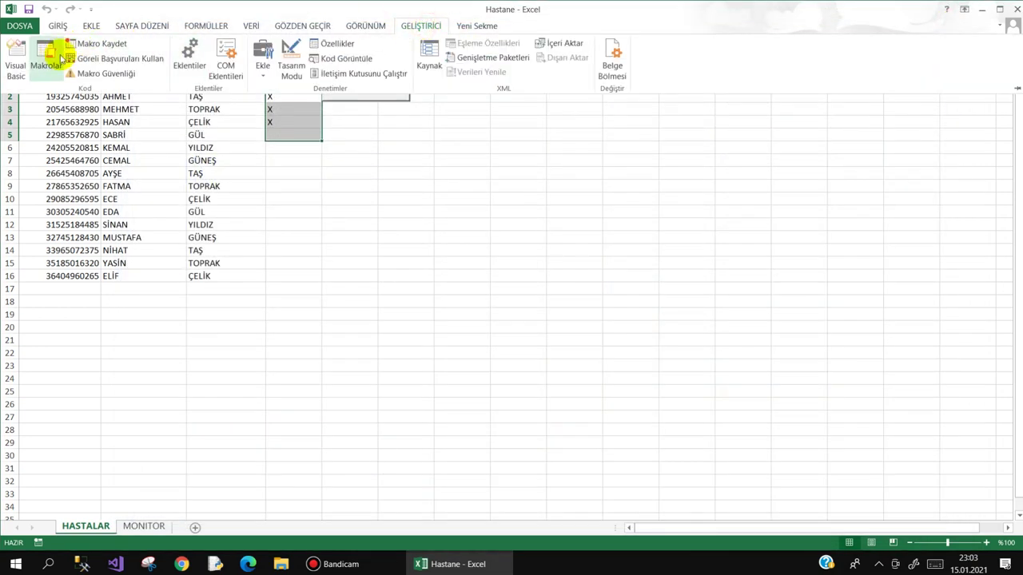
{"action": "left_click", "coordinate": [15, 56]}
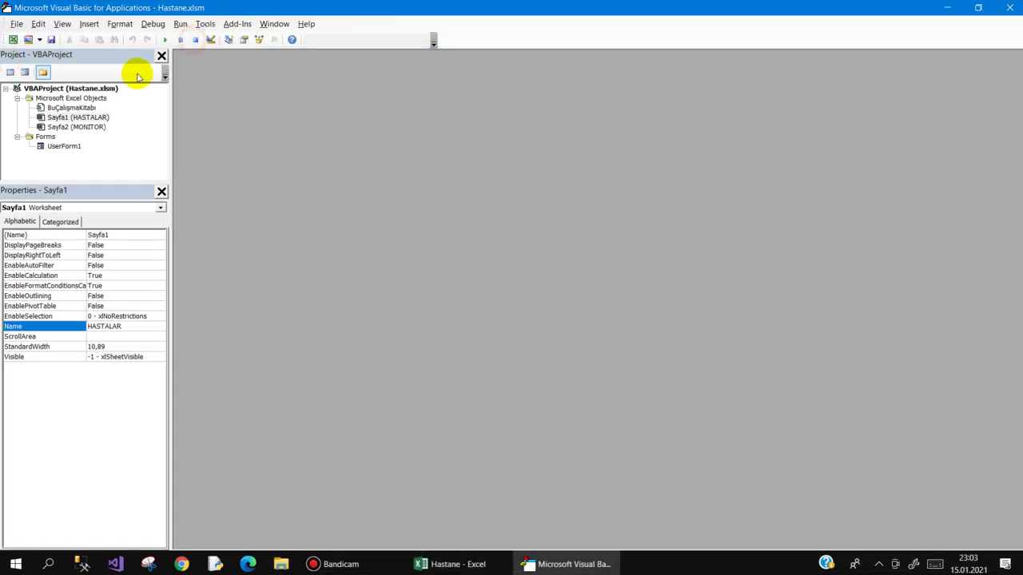
{"action": "double_click", "coordinate": [55, 147]}
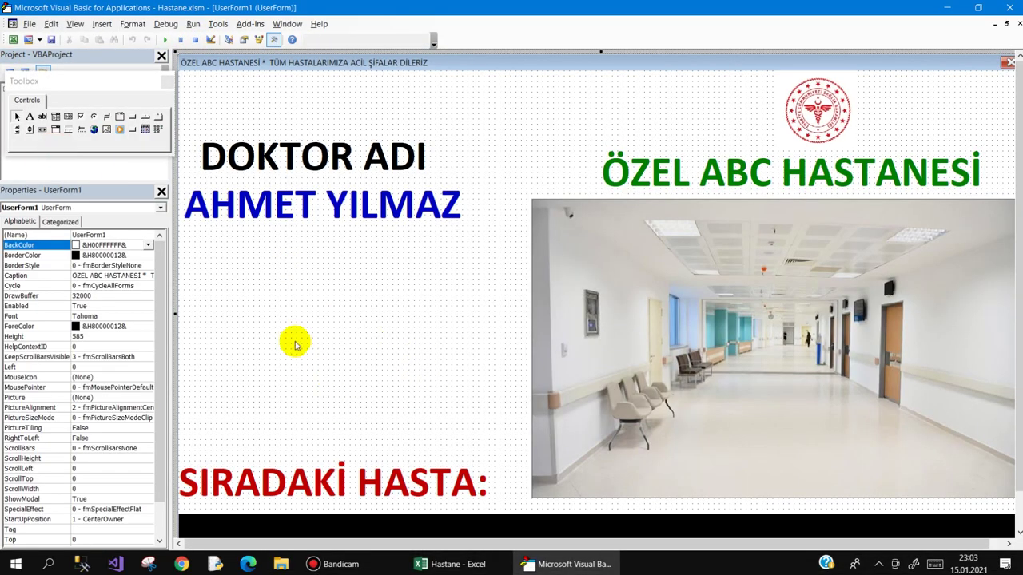
{"action": "key", "text": "F7"}
{"action": "scroll", "coordinate": [354, 354], "scroll_direction": "down", "scroll_amount": 3}
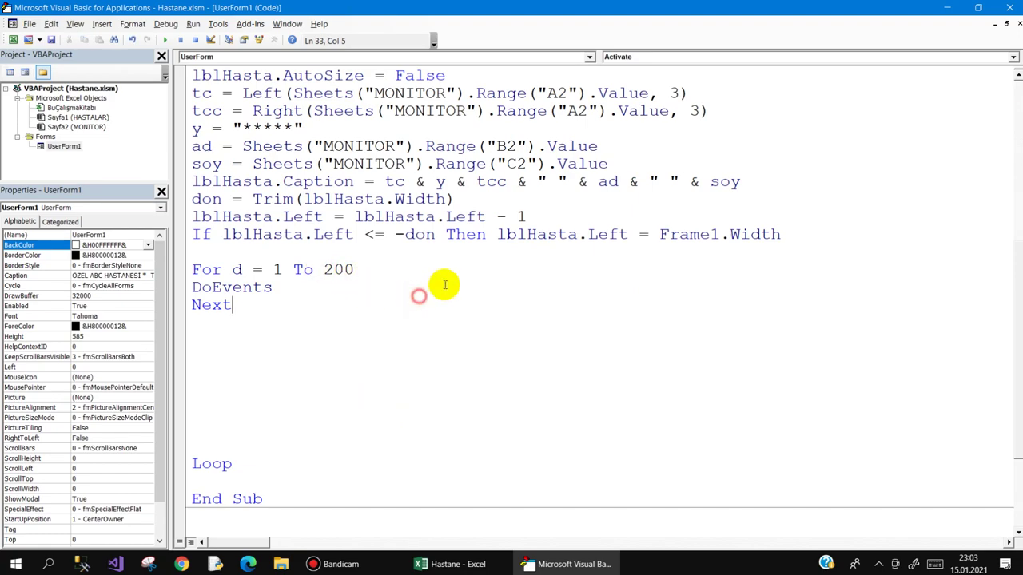
{"action": "left_click", "coordinate": [1009, 8]}
- Deselect the status cells and run UserForm1 from the VBA editor
{"action": "left_click", "coordinate": [444, 159]}
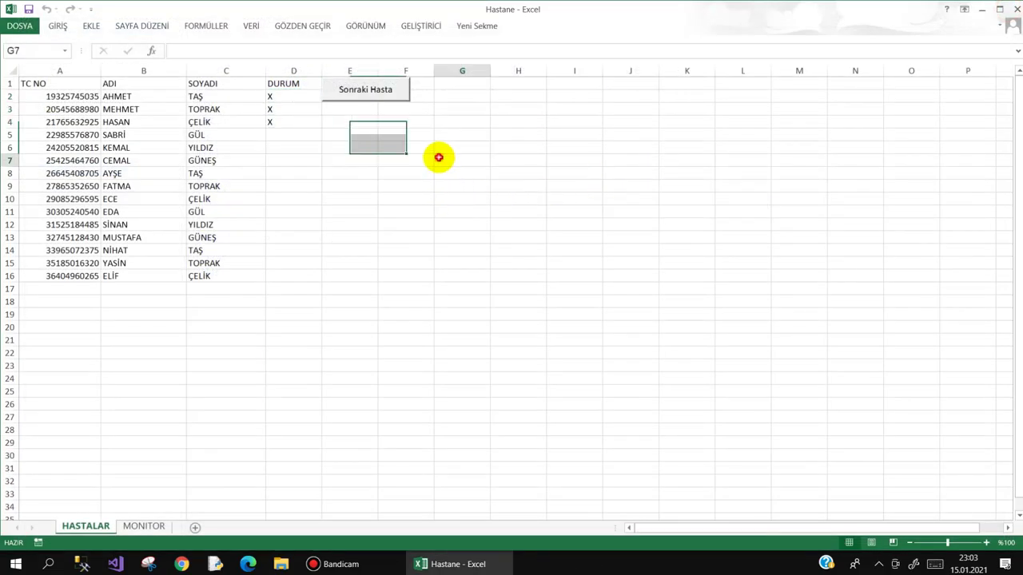
{"action": "left_click", "coordinate": [427, 24]}
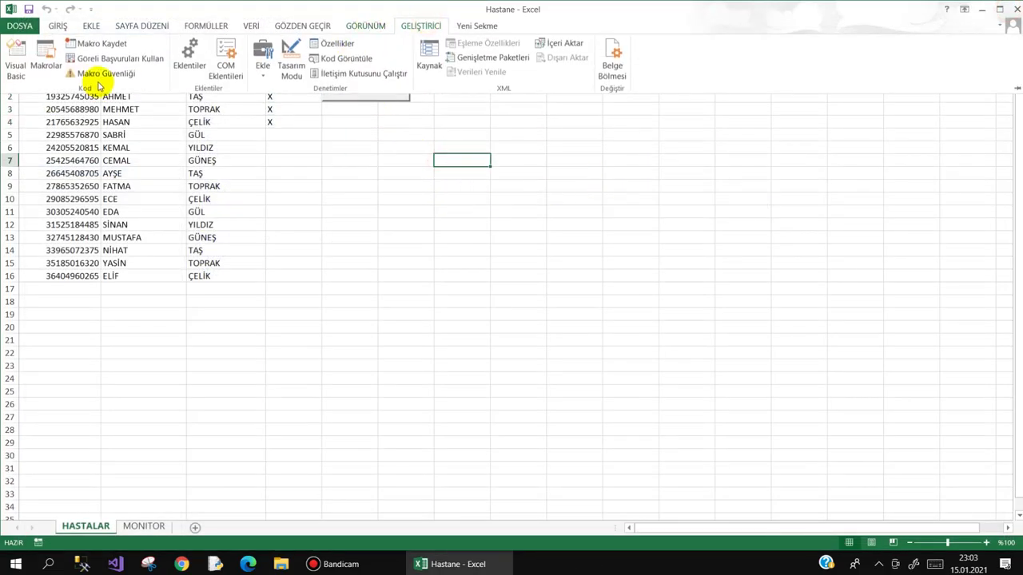
{"action": "left_click", "coordinate": [18, 58]}
{"action": "double_click", "coordinate": [67, 146]}
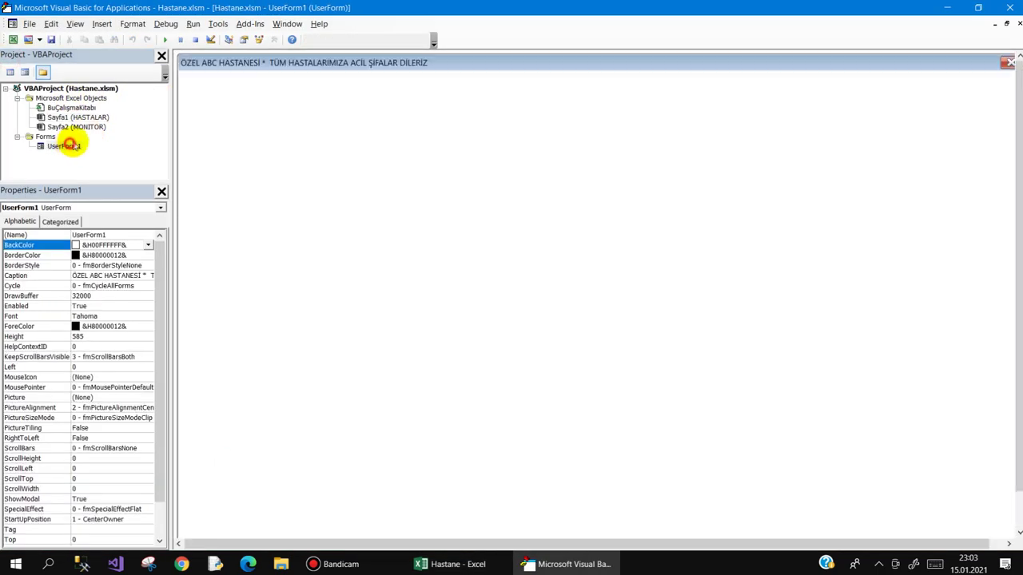
{"action": "left_click", "coordinate": [165, 40]}
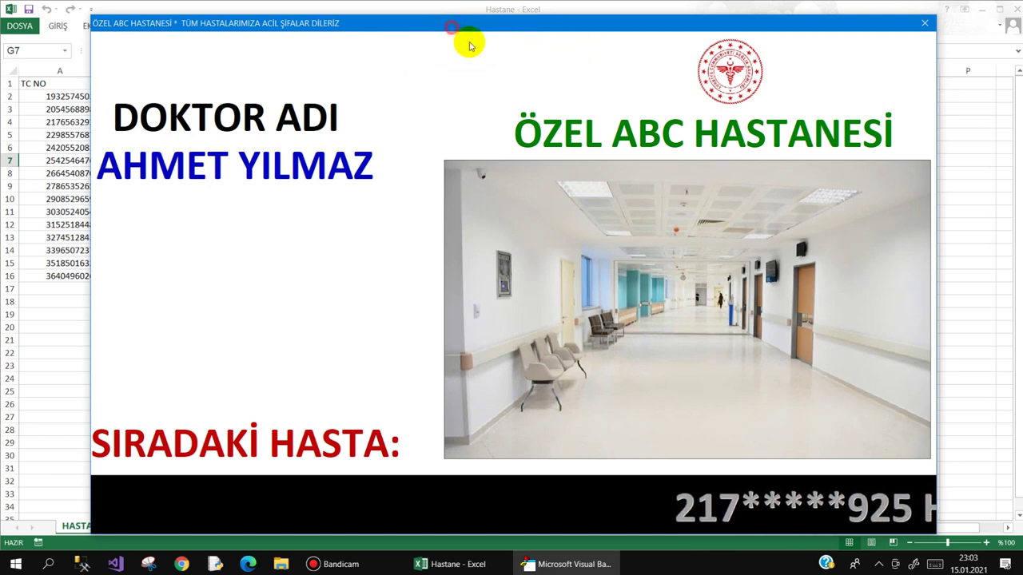
- Drag the running display aside to check the status column, then stop the macro
{"action": "left_click_drag", "start_coordinate": [457, 18], "coordinate": [533, 15]}
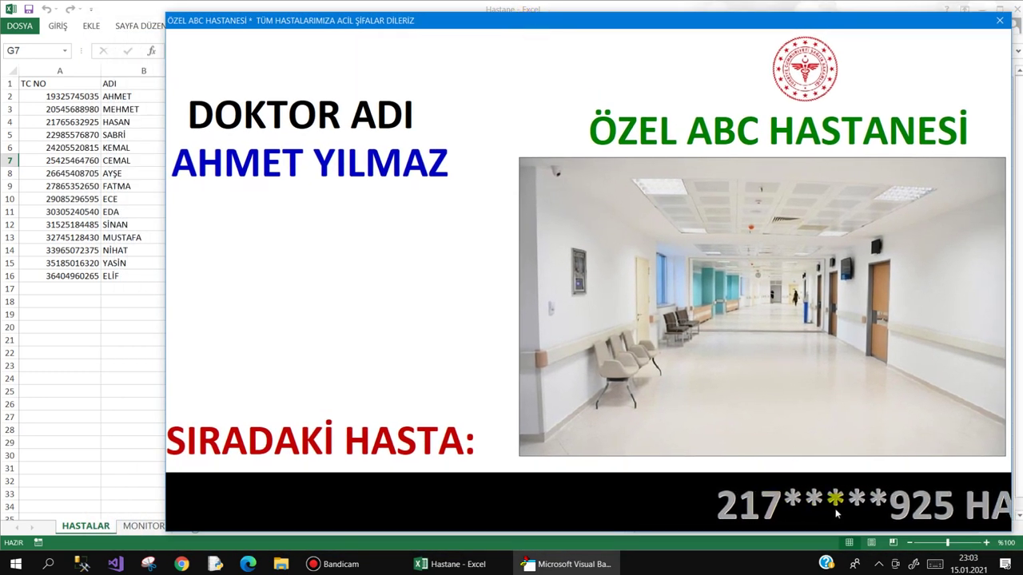
{"action": "left_click_drag", "start_coordinate": [345, 26], "coordinate": [339, 48]}
{"action": "left_click_drag", "start_coordinate": [313, 95], "coordinate": [304, 108]}
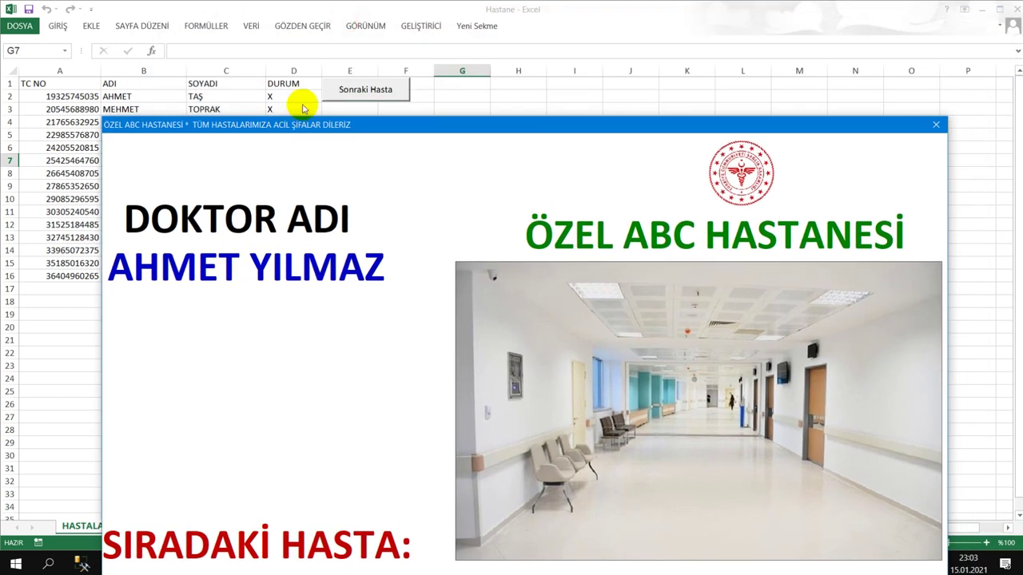
{"action": "left_click_drag", "start_coordinate": [402, 136], "coordinate": [458, 49]}
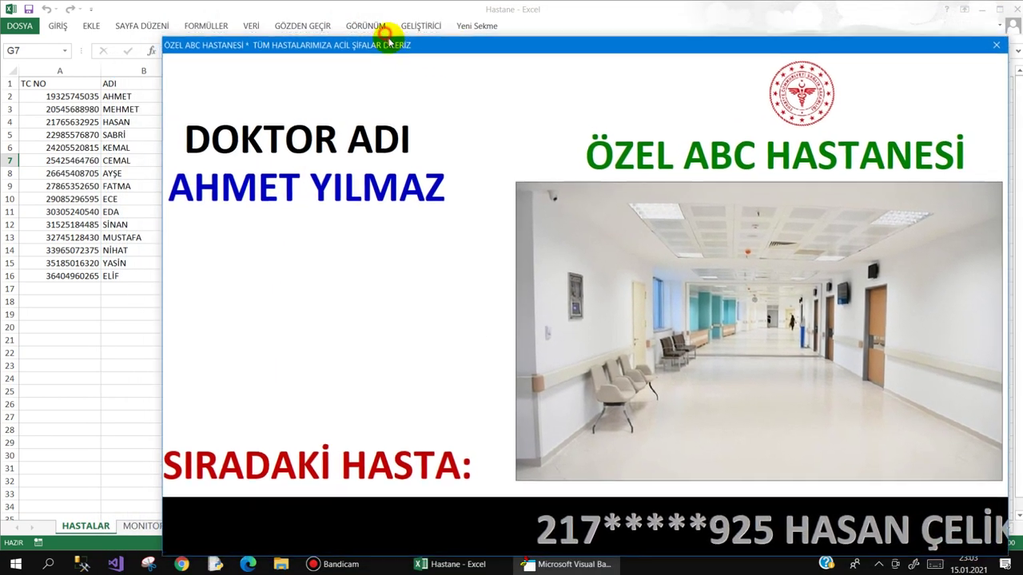
{"action": "left_click_drag", "start_coordinate": [532, 43], "coordinate": [721, 47]}
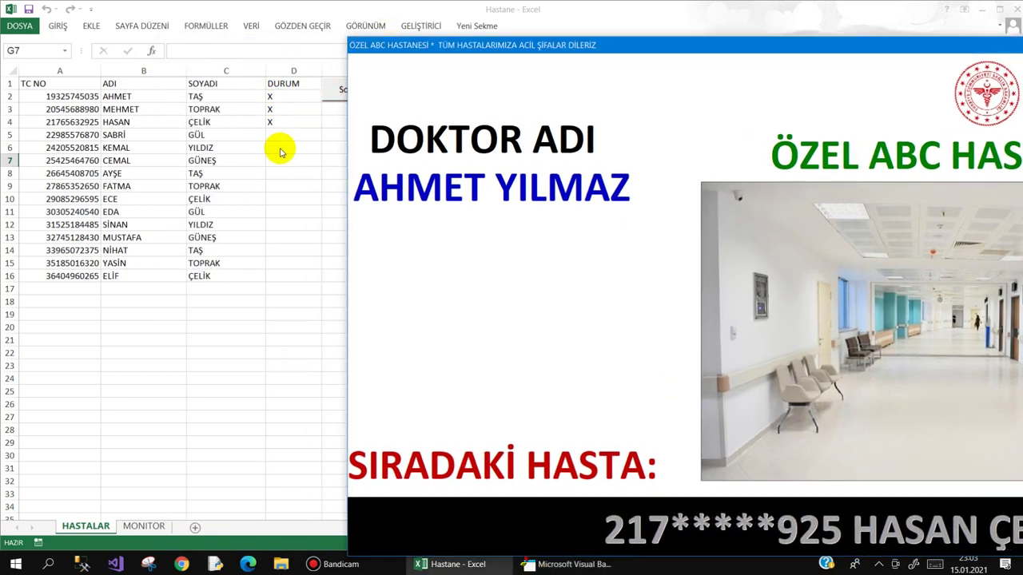
{"action": "left_click", "coordinate": [573, 564]}
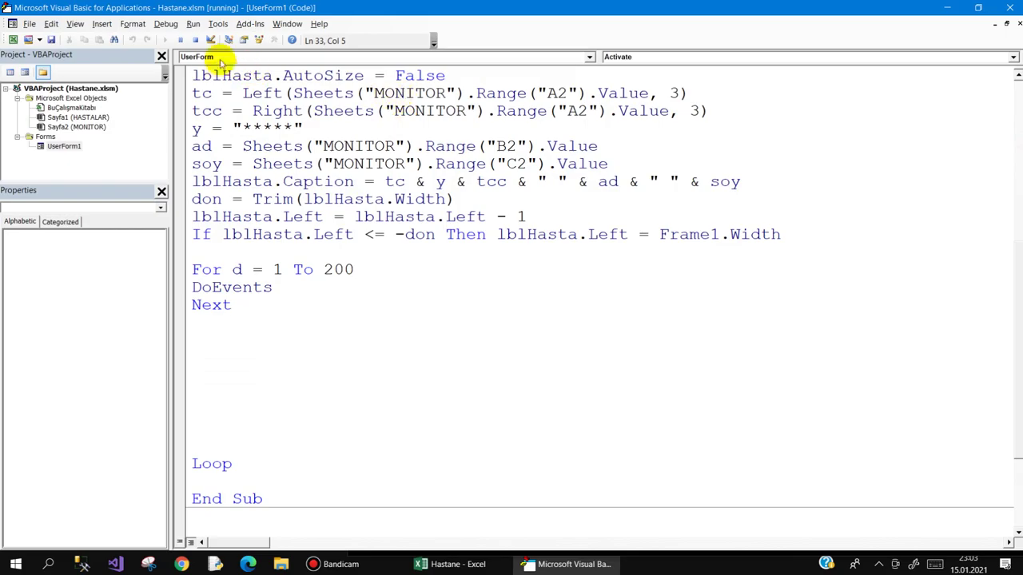
{"action": "left_click", "coordinate": [195, 40]}
- Close the editor and Excel, saving the workbook and dismissing the personal information warning
{"action": "left_click", "coordinate": [1011, 7]}
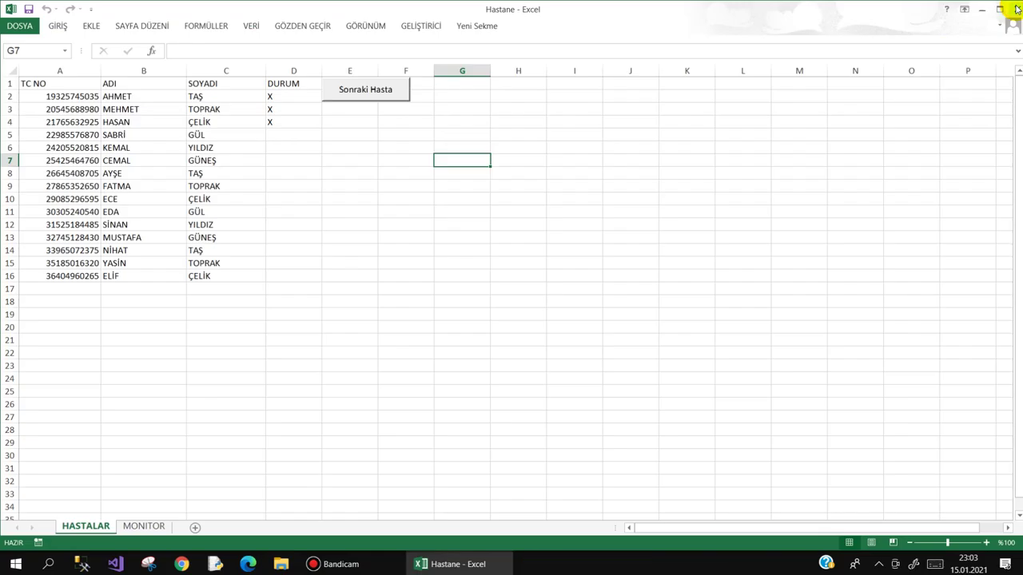
{"action": "left_click", "coordinate": [1013, 8]}
{"action": "left_click", "coordinate": [454, 298]}
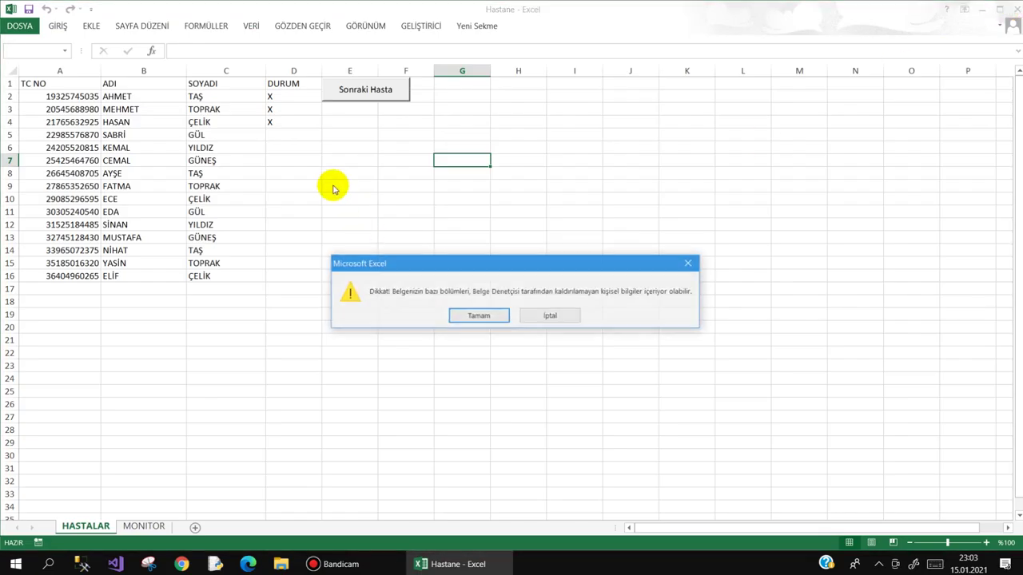
{"action": "left_click", "coordinate": [479, 317]}
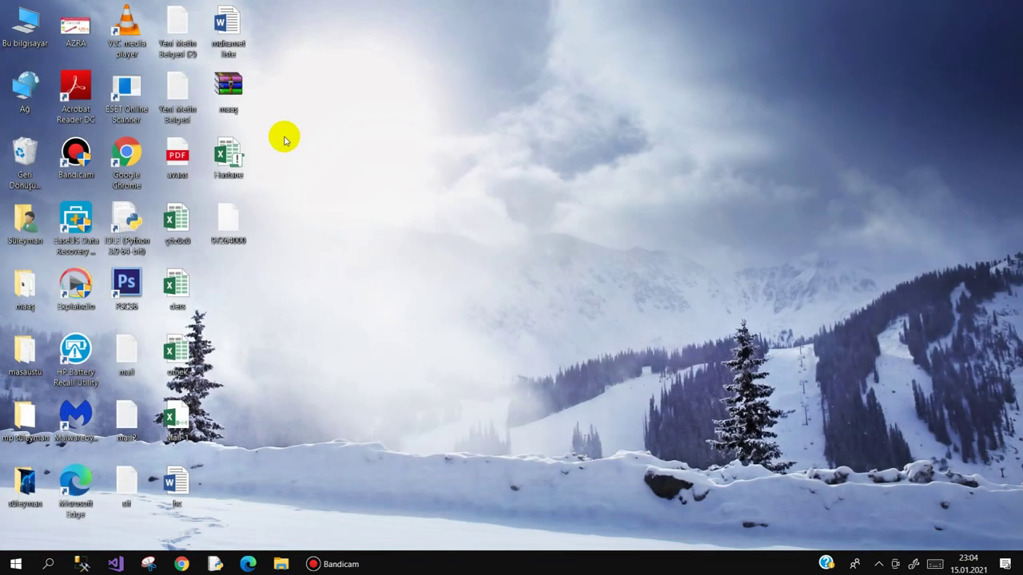
- Reopen Hastane.xlsm and advance the queue display through three more patients
{"action": "double_click", "coordinate": [237, 159]}
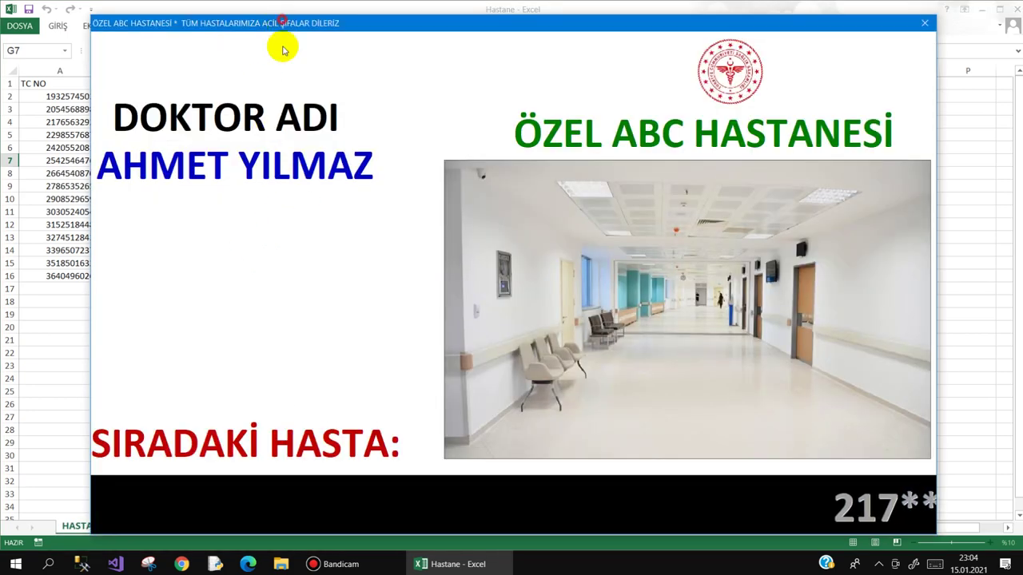
{"action": "left_click_drag", "start_coordinate": [282, 49], "coordinate": [315, 185]}
{"action": "left_click", "coordinate": [360, 94]}
{"action": "left_click_drag", "start_coordinate": [397, 196], "coordinate": [377, 54]}
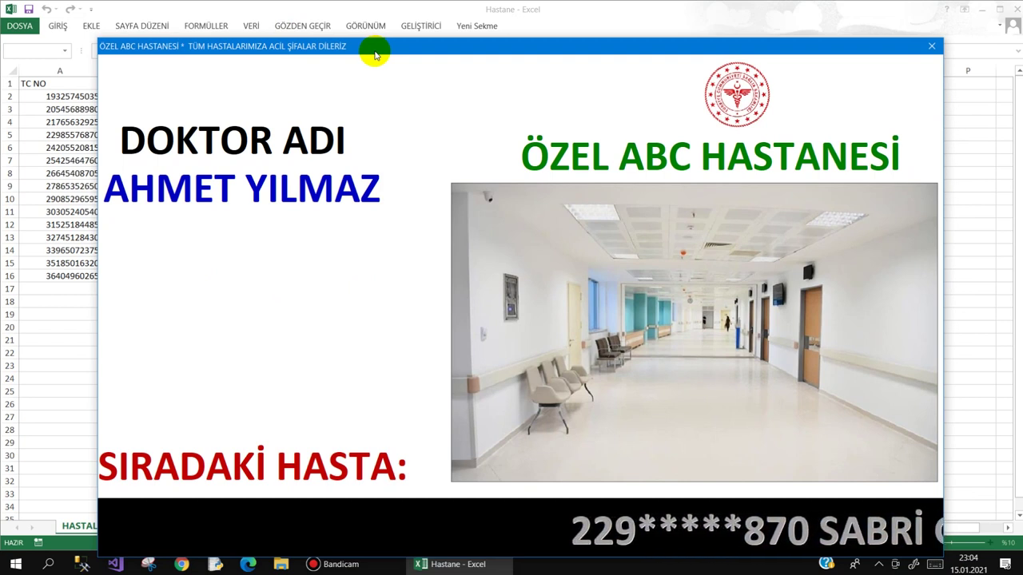
{"action": "mouse_move", "coordinate": [375, 54]}
{"action": "left_mouse_down"}
{"action": "mouse_move", "coordinate": [357, 107]}
{"action": "mouse_move", "coordinate": [374, 19]}
{"action": "mouse_move", "coordinate": [376, 95]}
{"action": "mouse_move", "coordinate": [418, 30]}
{"action": "left_mouse_up"}
{"action": "left_click", "coordinate": [365, 91]}
{"action": "left_click", "coordinate": [377, 93]}
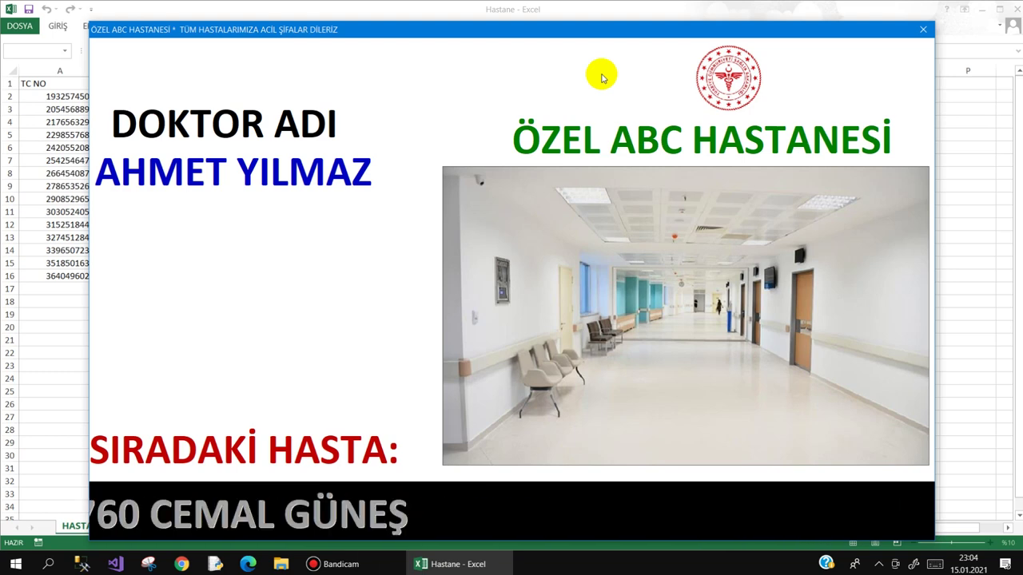
- Close the queue display, select Sayfa1's module in the VBA editor, and minimize it
{"action": "left_click", "coordinate": [922, 31]}
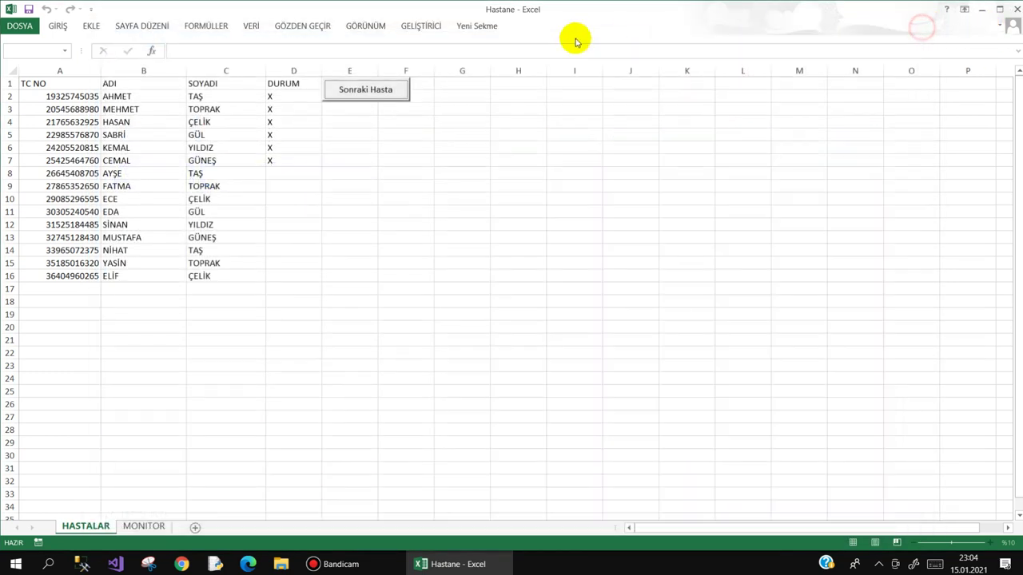
{"action": "left_click", "coordinate": [413, 26]}
{"action": "left_click", "coordinate": [26, 57]}
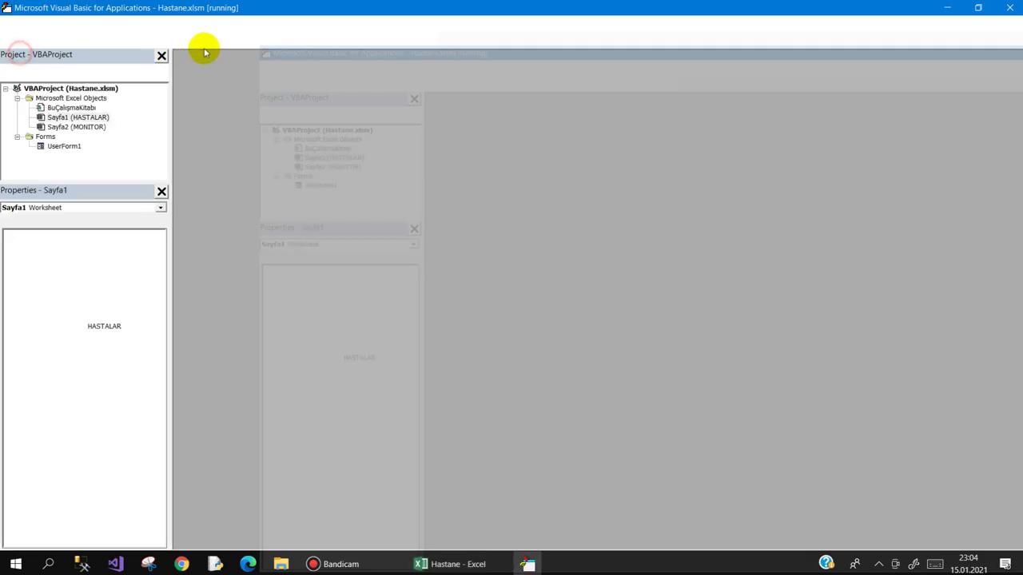
{"action": "left_click", "coordinate": [85, 118]}
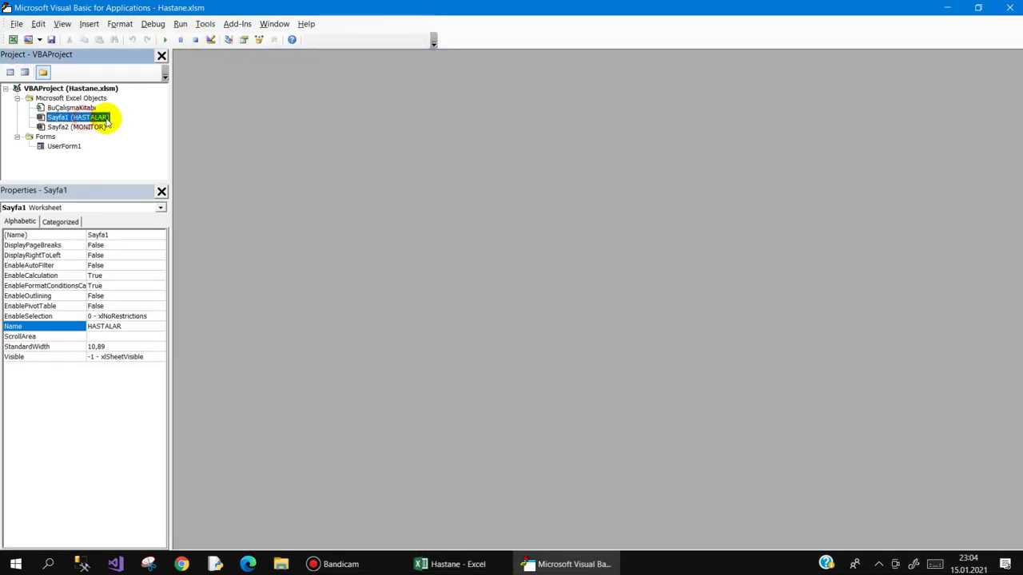
{"action": "left_click", "coordinate": [958, 6]}
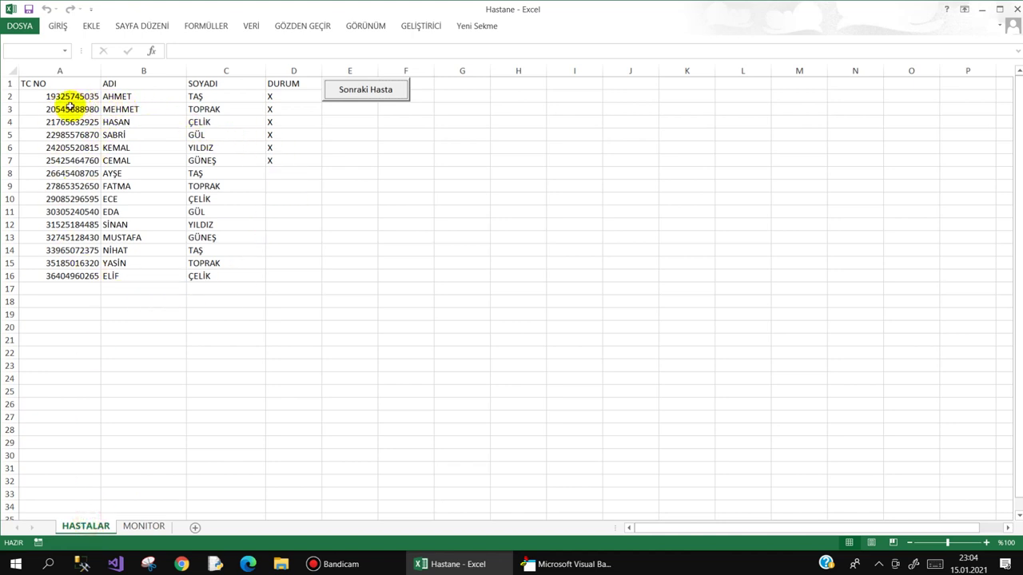
- Clear the X marks from DURUM cells D2:D7 and view the MONITOR sheet
{"action": "left_click_drag", "start_coordinate": [70, 97], "coordinate": [76, 185]}
{"action": "left_click_drag", "start_coordinate": [149, 98], "coordinate": [143, 185]}
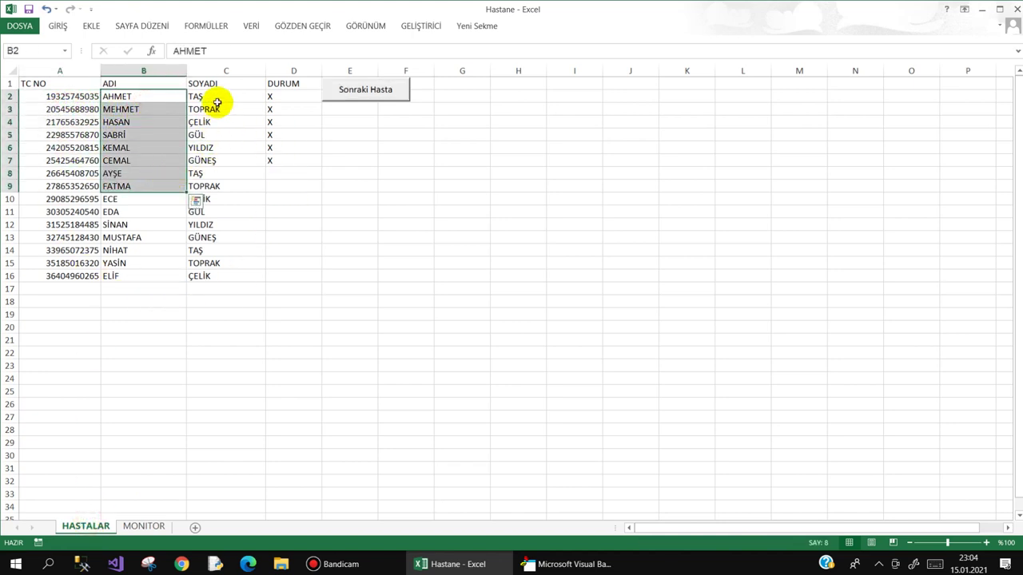
{"action": "left_click_drag", "start_coordinate": [216, 99], "coordinate": [232, 160]}
{"action": "mouse_move", "coordinate": [285, 97]}
{"action": "left_mouse_down"}
{"action": "mouse_move", "coordinate": [292, 141]}
{"action": "mouse_move", "coordinate": [304, 118]}
{"action": "mouse_move", "coordinate": [292, 166]}
{"action": "left_mouse_up"}
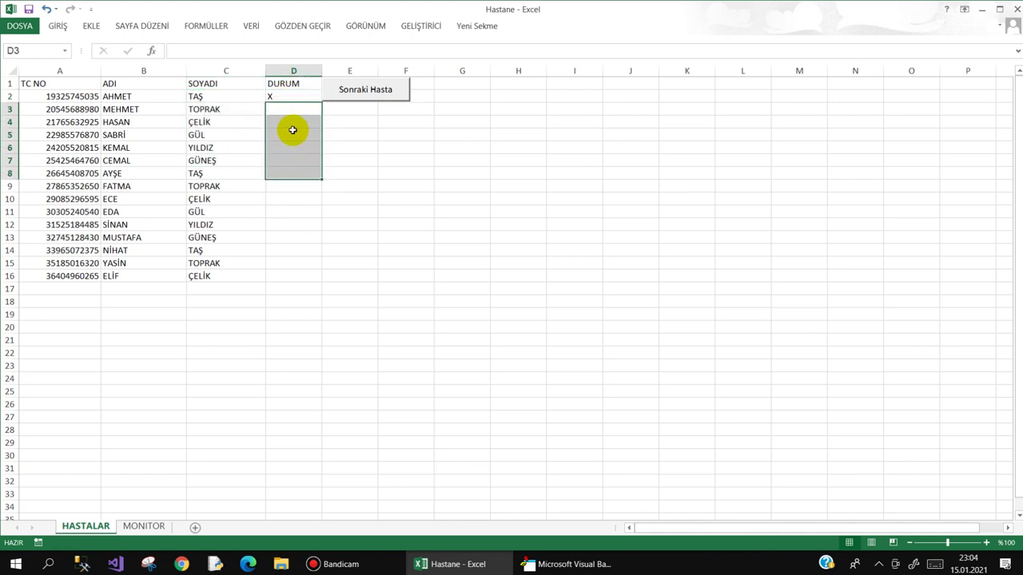
{"action": "left_click", "coordinate": [279, 97]}
{"action": "left_click", "coordinate": [303, 160]}
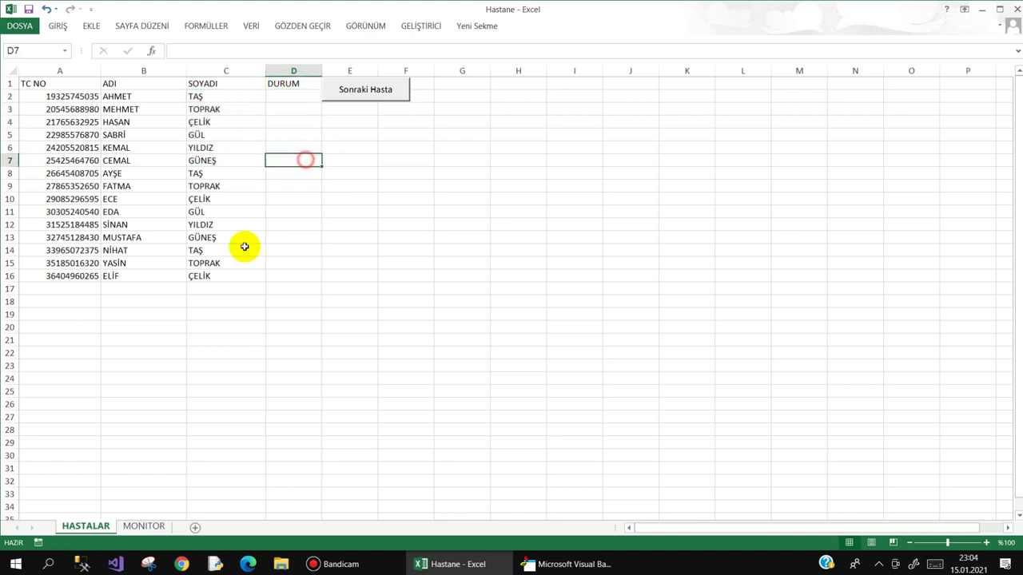
{"action": "left_click", "coordinate": [144, 526]}
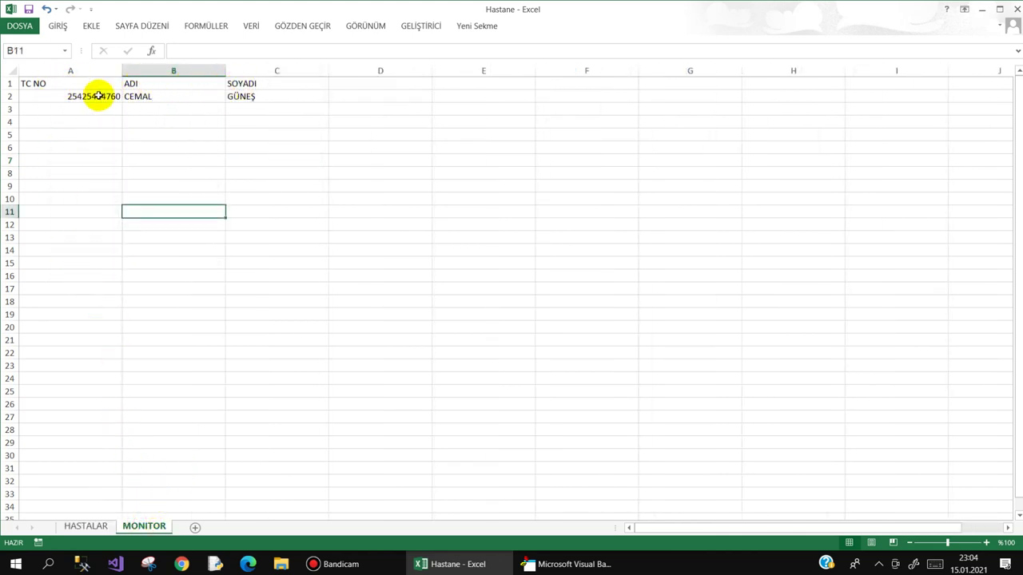
- Call the first patient and paste their A2:C2 record onto the MONITOR sheet
{"action": "left_click_drag", "start_coordinate": [96, 96], "coordinate": [206, 98]}
{"action": "left_click", "coordinate": [80, 528]}
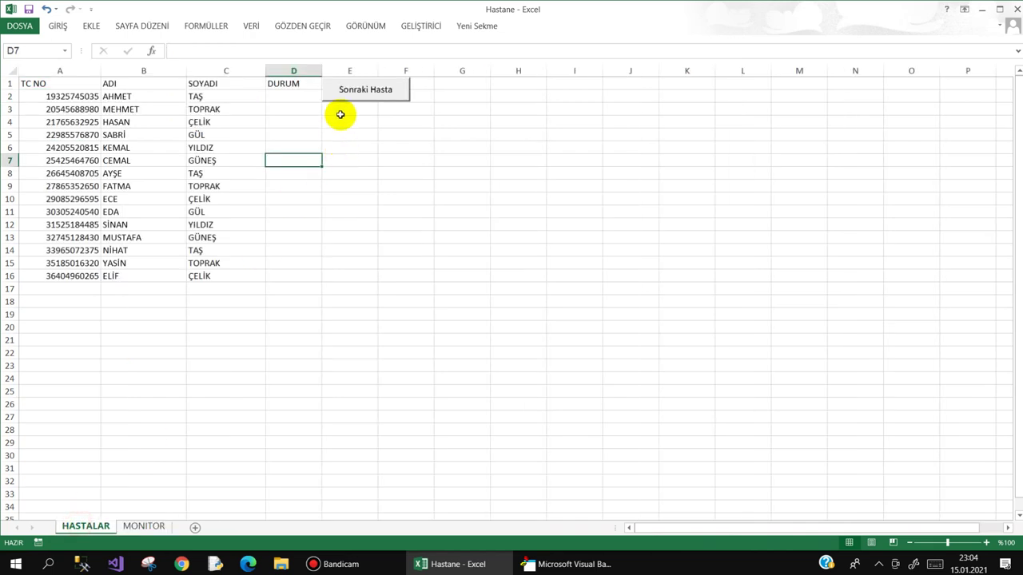
{"action": "left_click", "coordinate": [354, 88]}
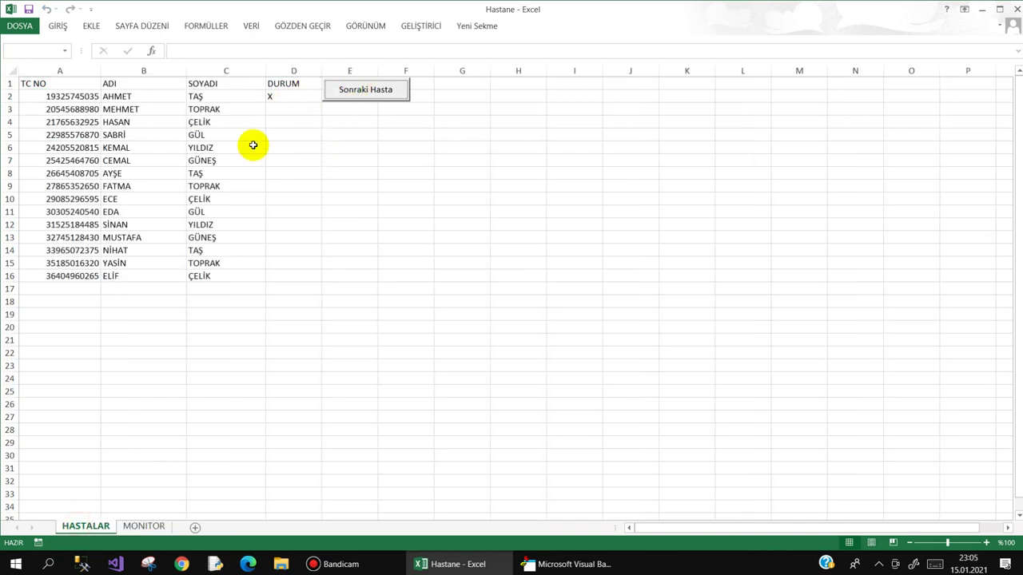
{"action": "left_click_drag", "start_coordinate": [72, 96], "coordinate": [196, 97]}
{"action": "key", "text": "ctrl+c"}
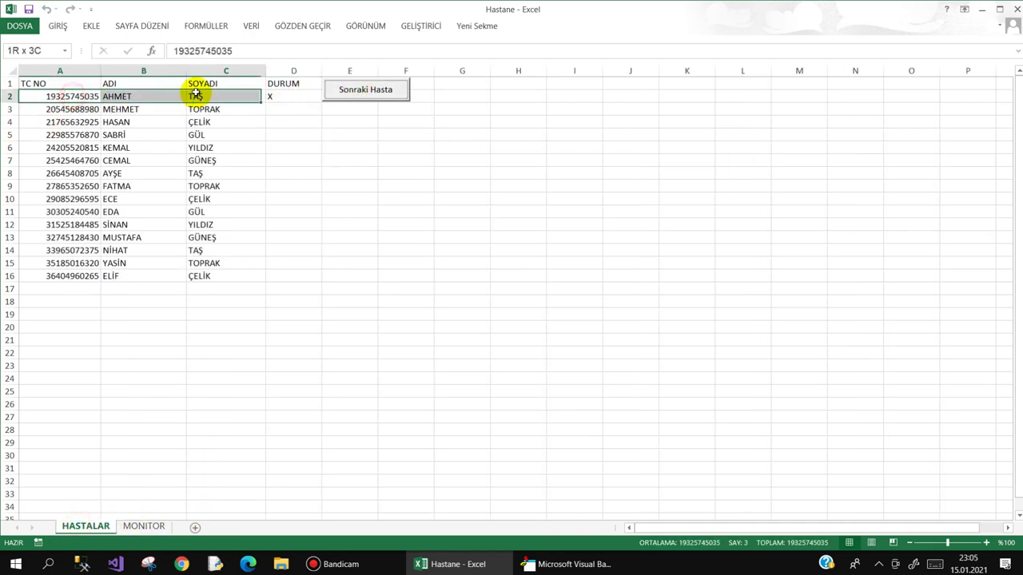
{"action": "left_click", "coordinate": [144, 527]}
{"action": "key", "text": "ctrl+v"}
- Advance the queue to the second and third patients, checking MONITOR between calls
{"action": "left_click", "coordinate": [109, 208]}
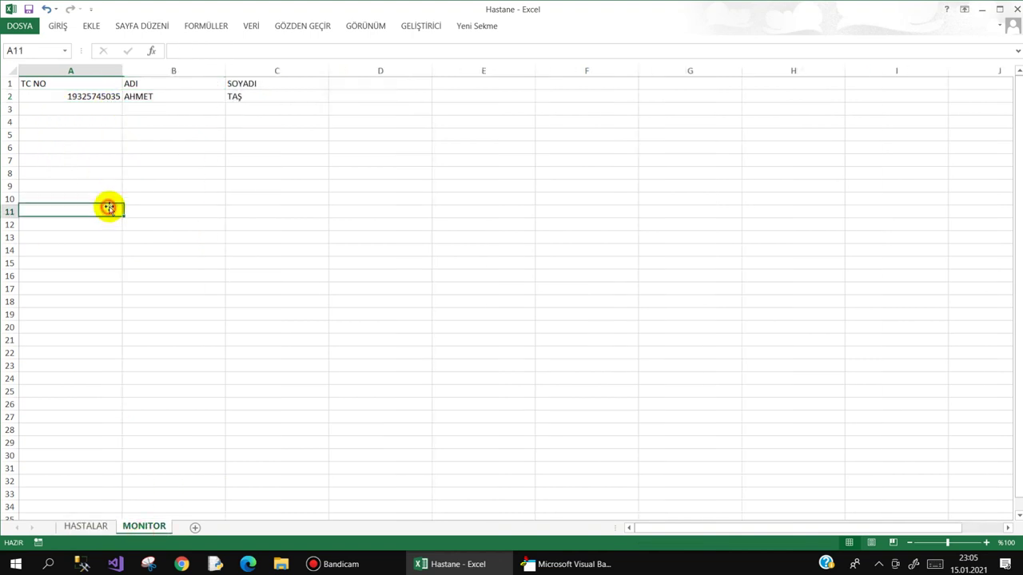
{"action": "left_click", "coordinate": [79, 527]}
{"action": "left_click", "coordinate": [371, 88]}
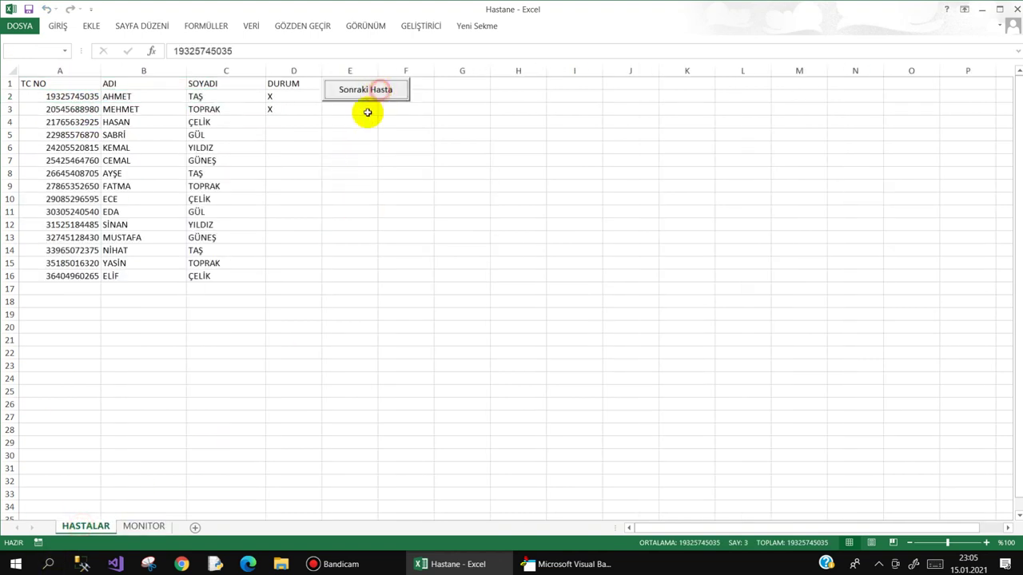
{"action": "left_click", "coordinate": [144, 525]}
{"action": "left_click", "coordinate": [79, 529]}
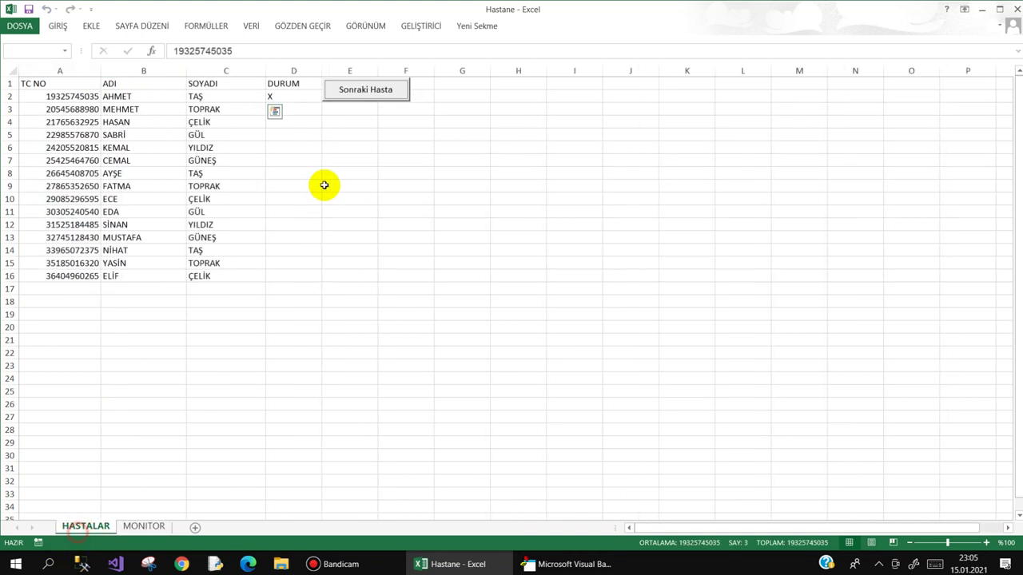
{"action": "left_click", "coordinate": [361, 92]}
{"action": "left_click", "coordinate": [372, 182]}
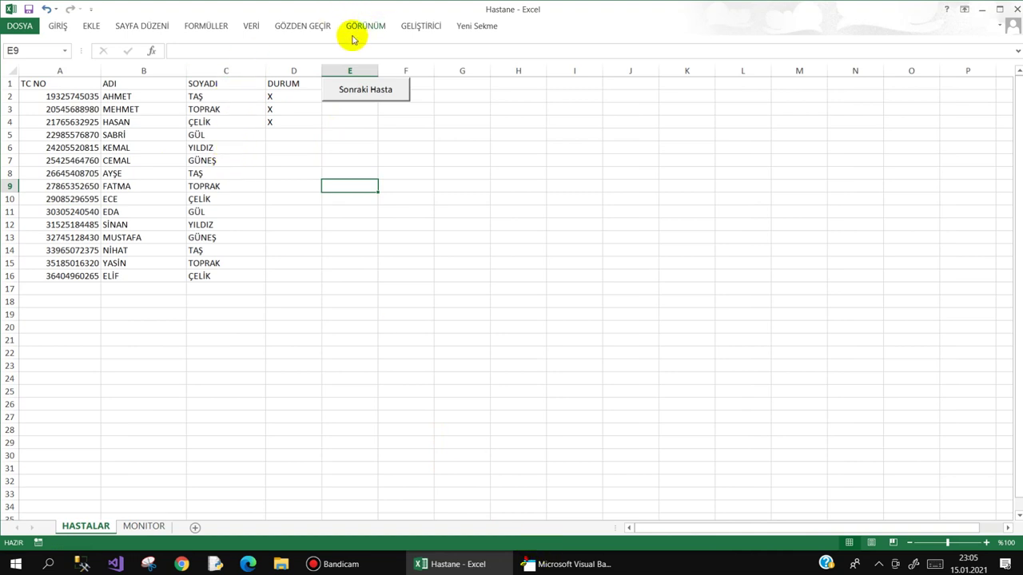
{"action": "left_click", "coordinate": [421, 26]}
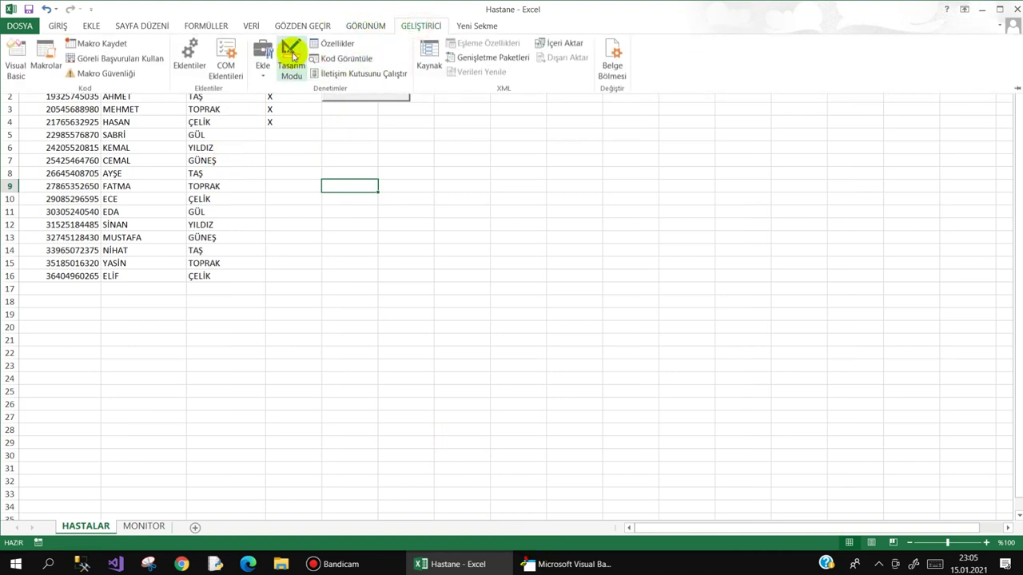
- In design mode, draw a command button near F6:G7 and caption it Sonraki Hasta
{"action": "left_click", "coordinate": [290, 60]}
{"action": "left_click", "coordinate": [263, 66]}
{"action": "left_click", "coordinate": [258, 144]}
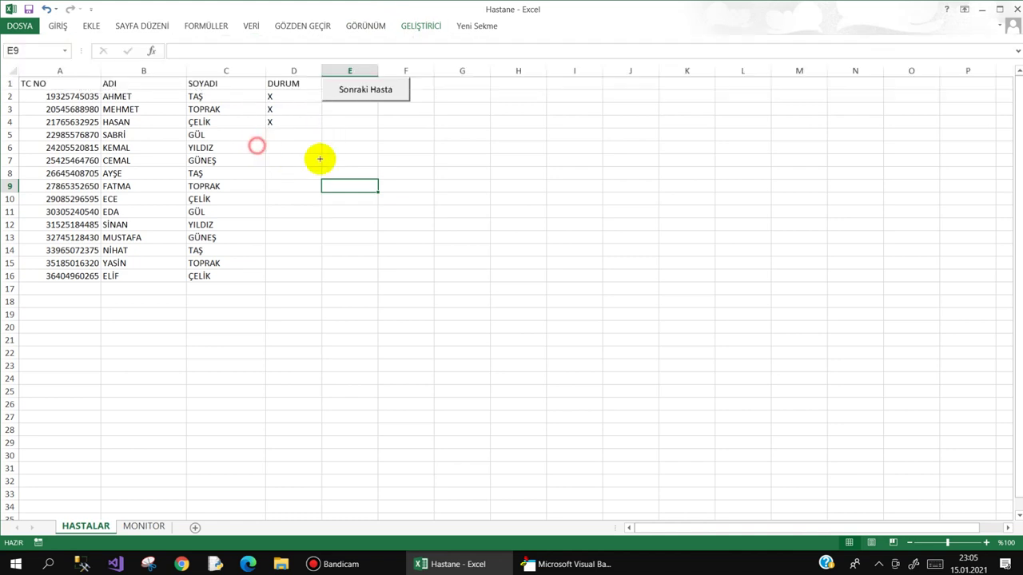
{"action": "left_click_drag", "start_coordinate": [451, 162], "coordinate": [477, 169]}
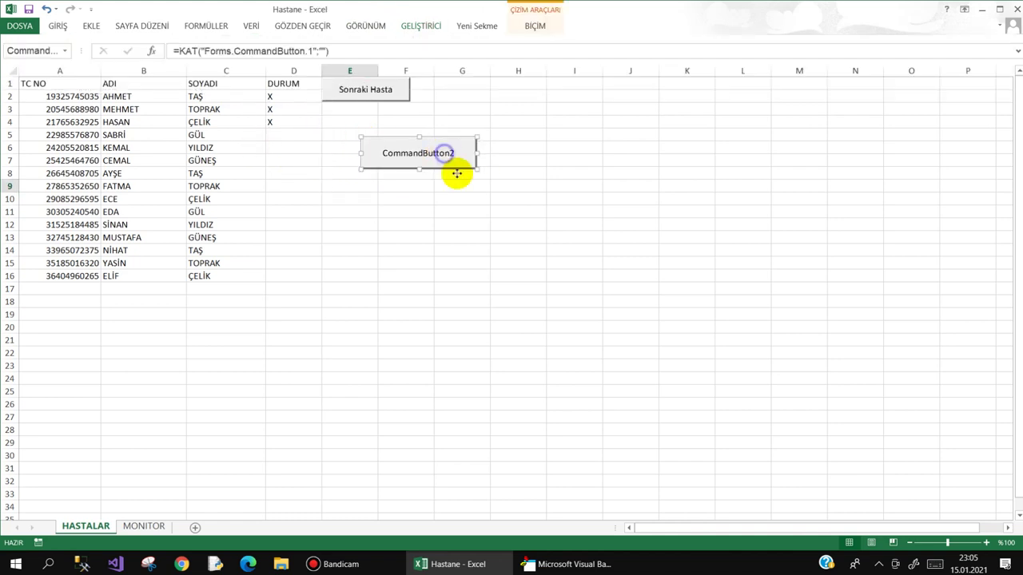
{"action": "right_click", "coordinate": [445, 155]}
{"action": "left_click", "coordinate": [483, 211]}
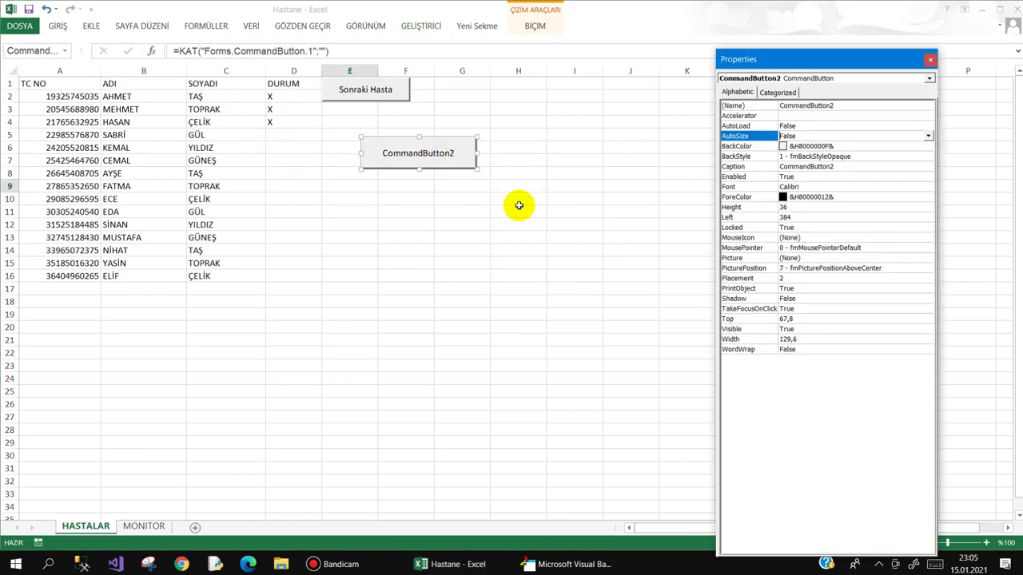
{"action": "left_click", "coordinate": [844, 165]}
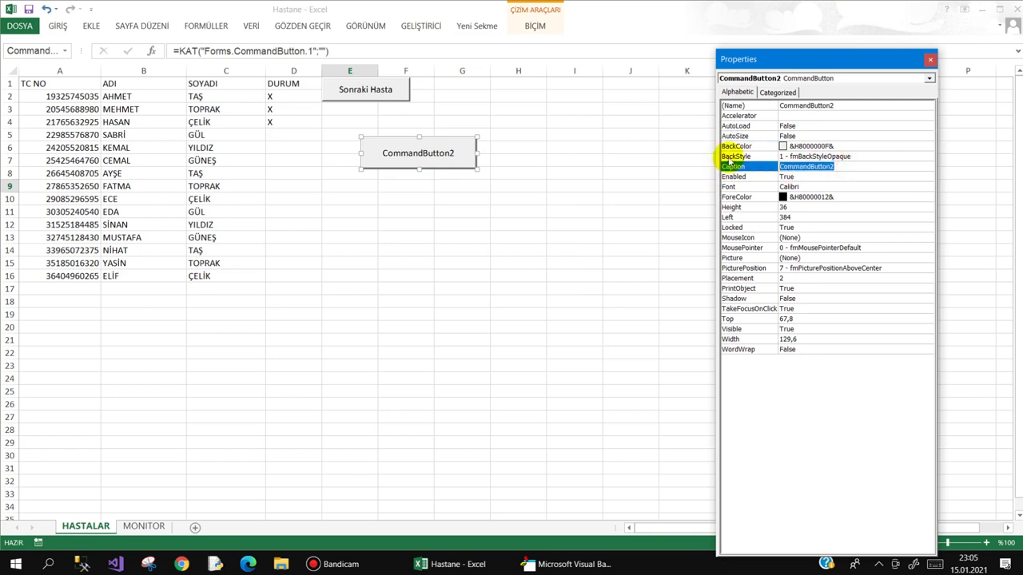
{"action": "type", "text": "Sonraki Hasta"}
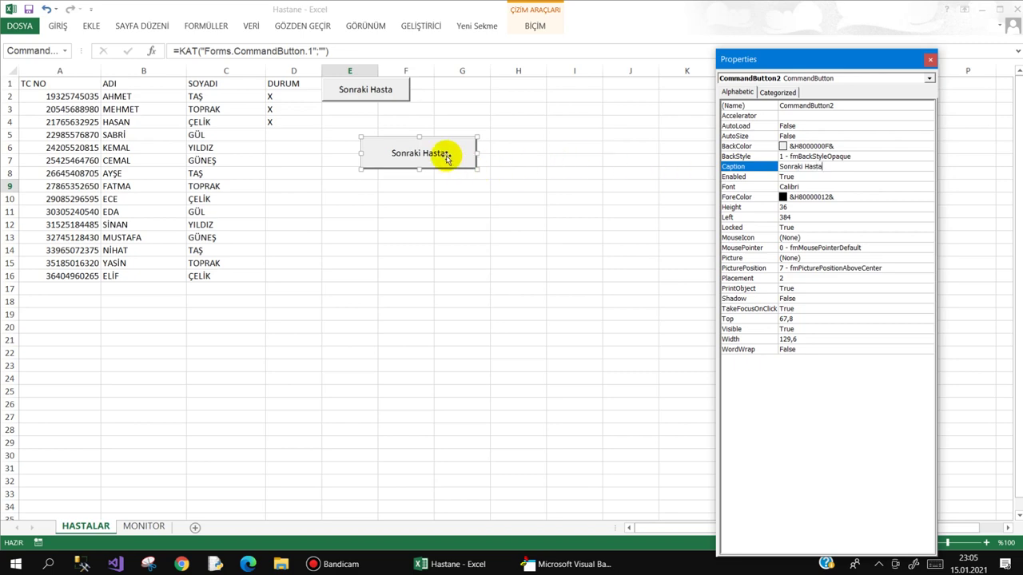
{"action": "double_click", "coordinate": [440, 154]}
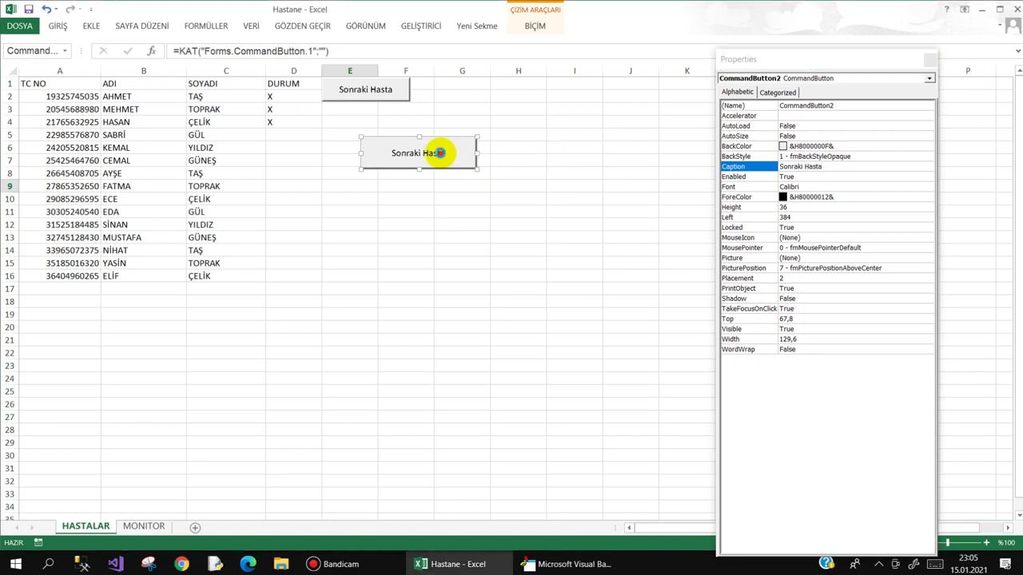
- Highlight the first button's macro code and the Byte type of variable h
{"action": "left_click_drag", "start_coordinate": [192, 129], "coordinate": [213, 396]}
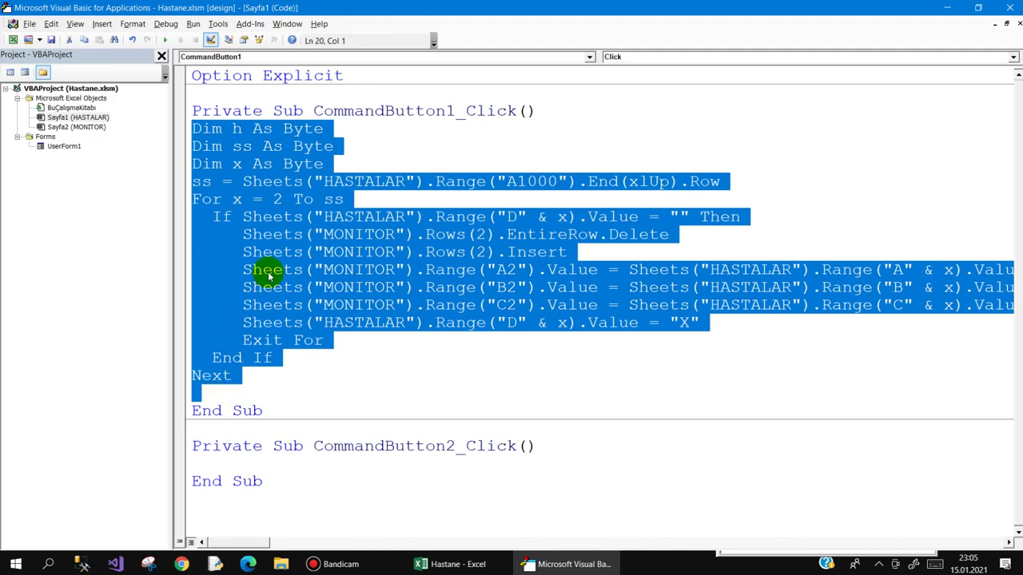
{"action": "left_click", "coordinate": [272, 162]}
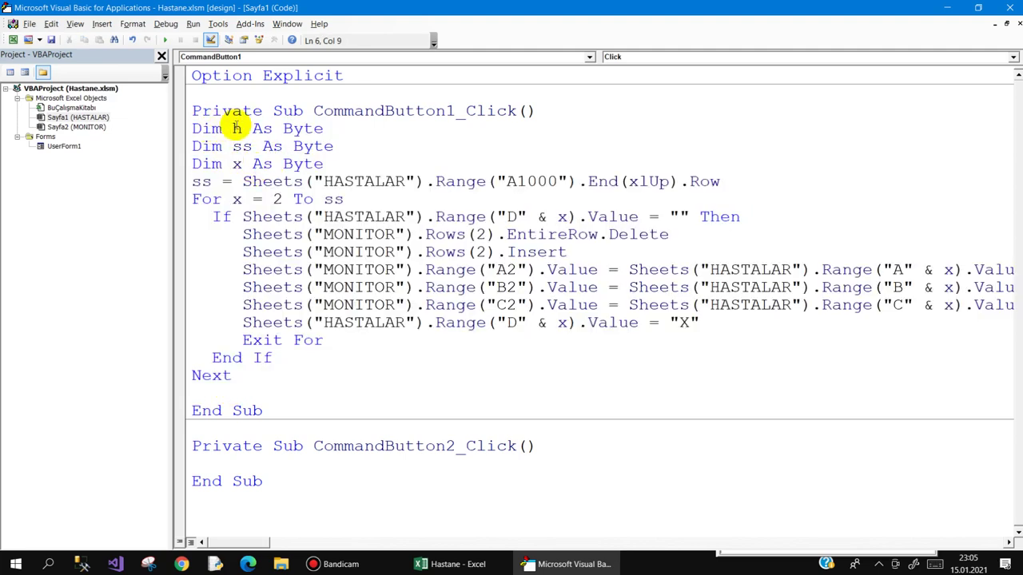
{"action": "left_click_drag", "start_coordinate": [330, 128], "coordinate": [192, 127]}
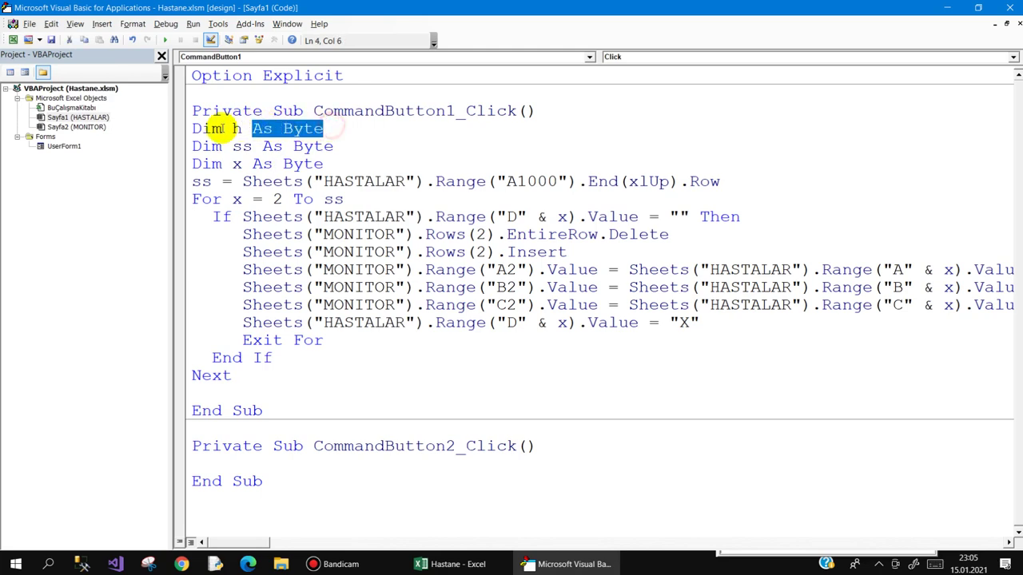
{"action": "left_click", "coordinate": [283, 128]}
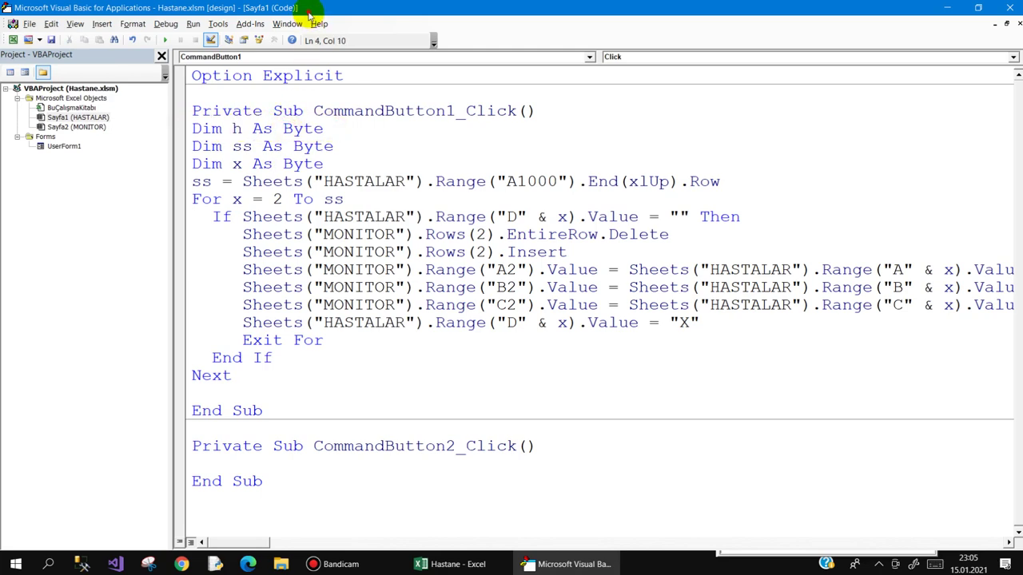
- Restore the code editor to a smaller window and select patient IDs A2:A16 beside it
{"action": "double_click", "coordinate": [312, 7]}
{"action": "left_click", "coordinate": [67, 134]}
{"action": "left_click_drag", "start_coordinate": [83, 93], "coordinate": [90, 275]}
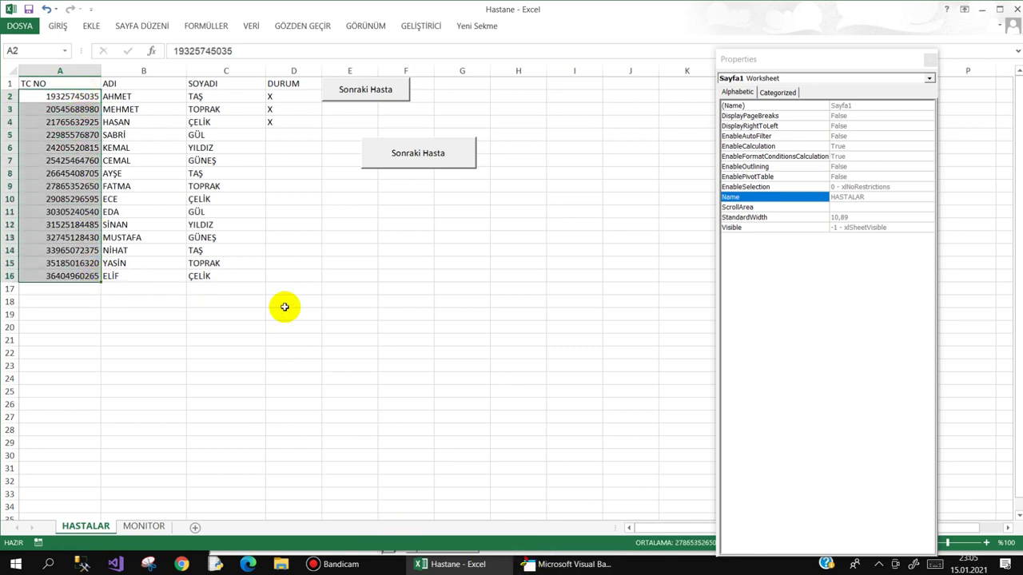
{"action": "left_click", "coordinate": [583, 570]}
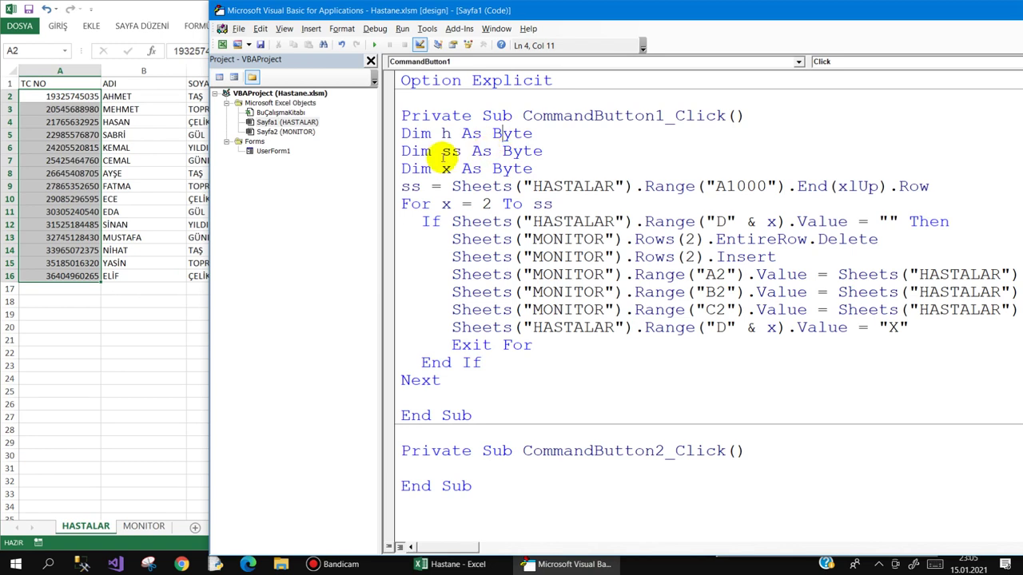
- Highlight the ss last-row assignment and compare it with the IDs in A2:A17
{"action": "left_click", "coordinate": [522, 151]}
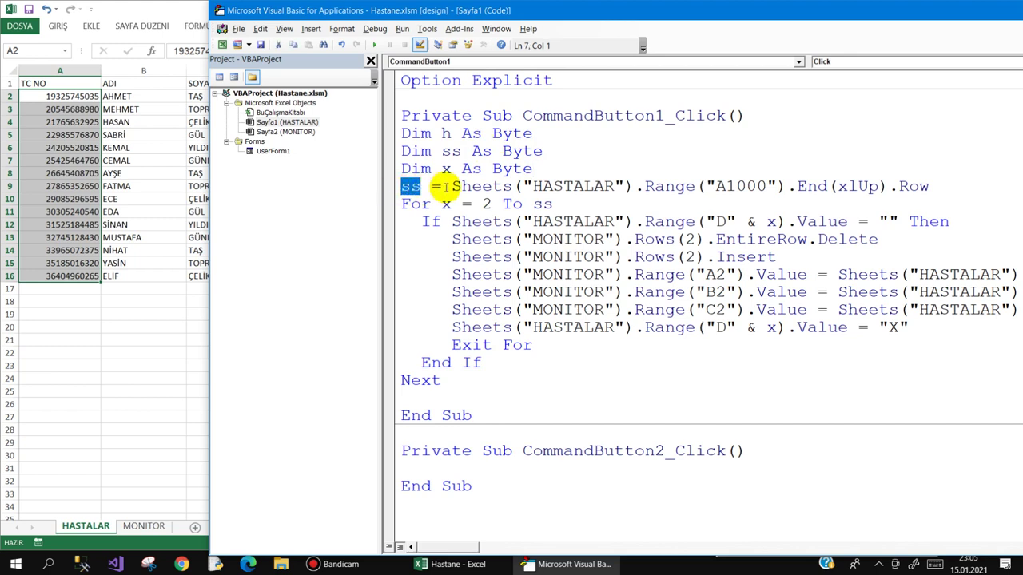
{"action": "left_click_drag", "start_coordinate": [452, 186], "coordinate": [717, 188]}
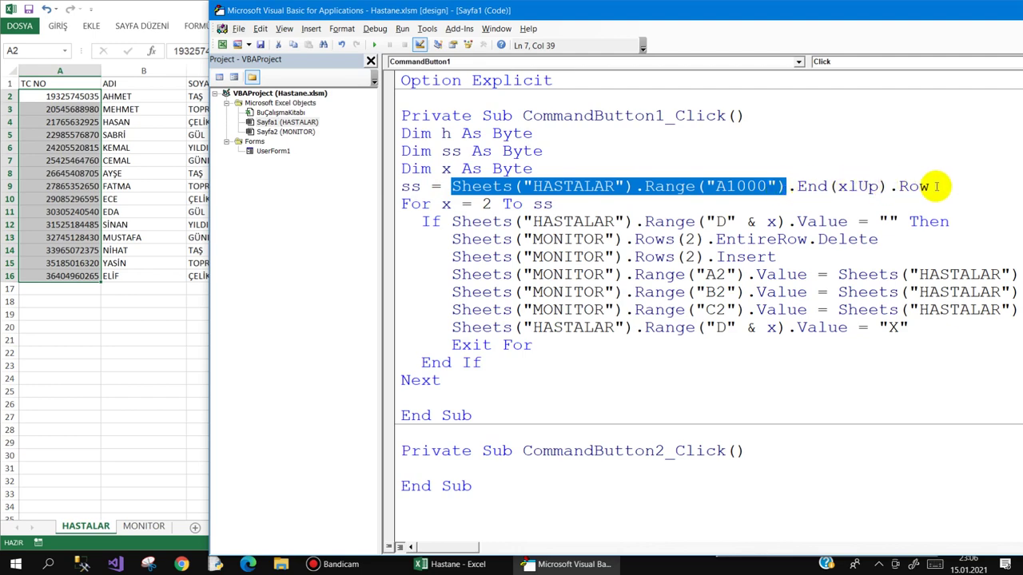
{"action": "left_click_drag", "start_coordinate": [930, 186], "coordinate": [459, 186]}
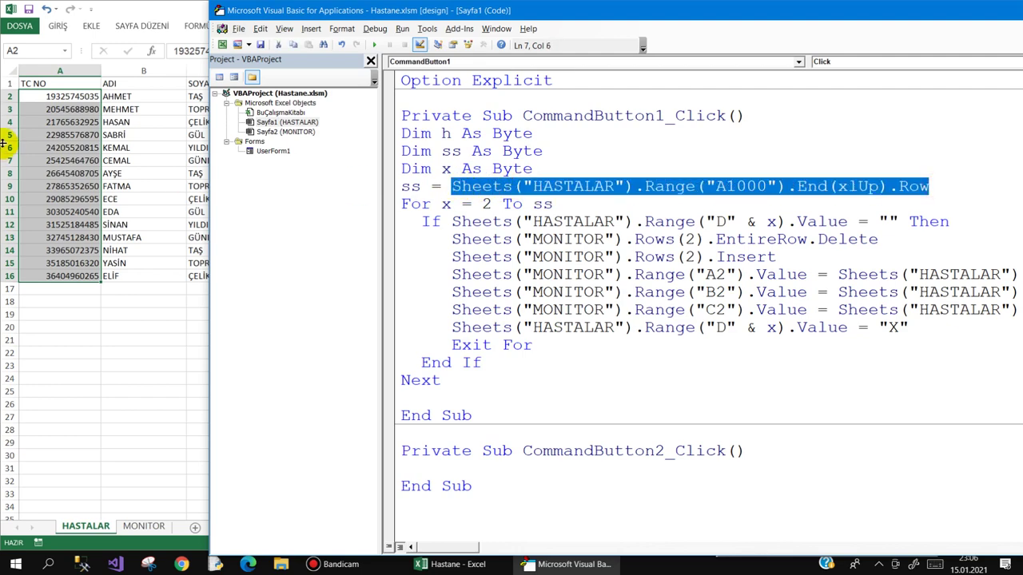
{"action": "left_click", "coordinate": [40, 101]}
{"action": "left_click_drag", "start_coordinate": [41, 95], "coordinate": [50, 274]}
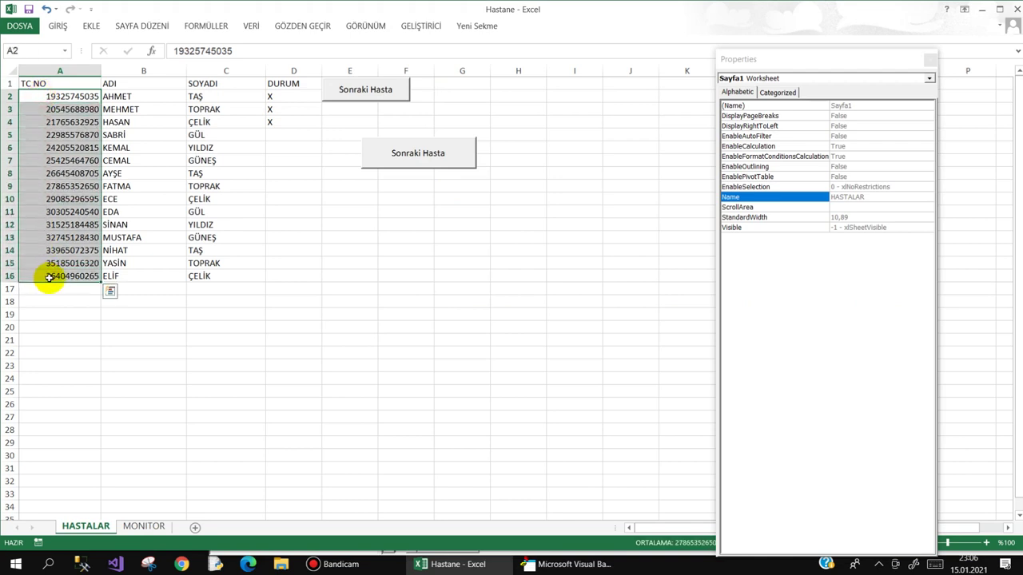
{"action": "left_click", "coordinate": [53, 276]}
{"action": "left_click_drag", "start_coordinate": [45, 96], "coordinate": [44, 288]}
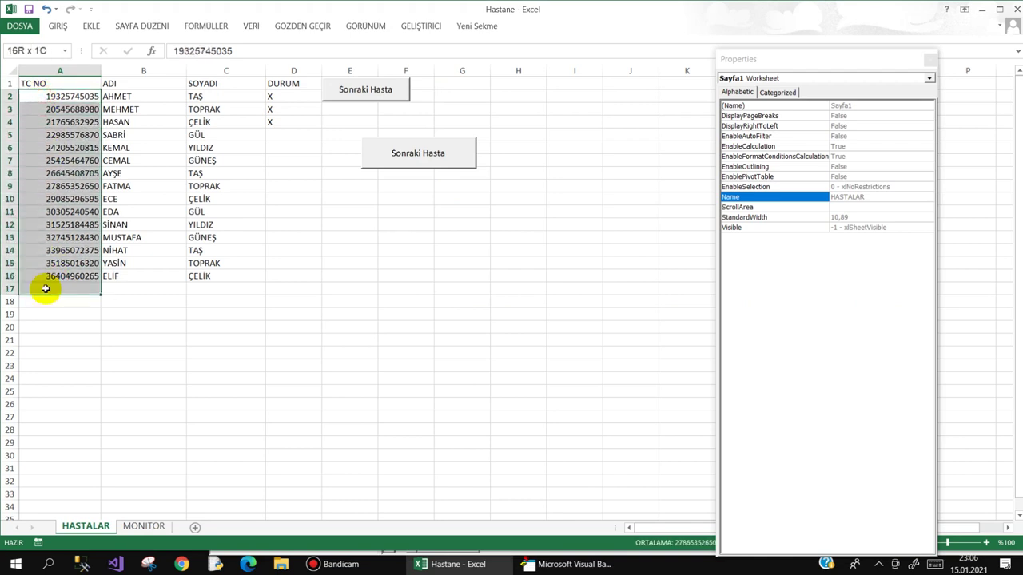
{"action": "left_click", "coordinate": [560, 564]}
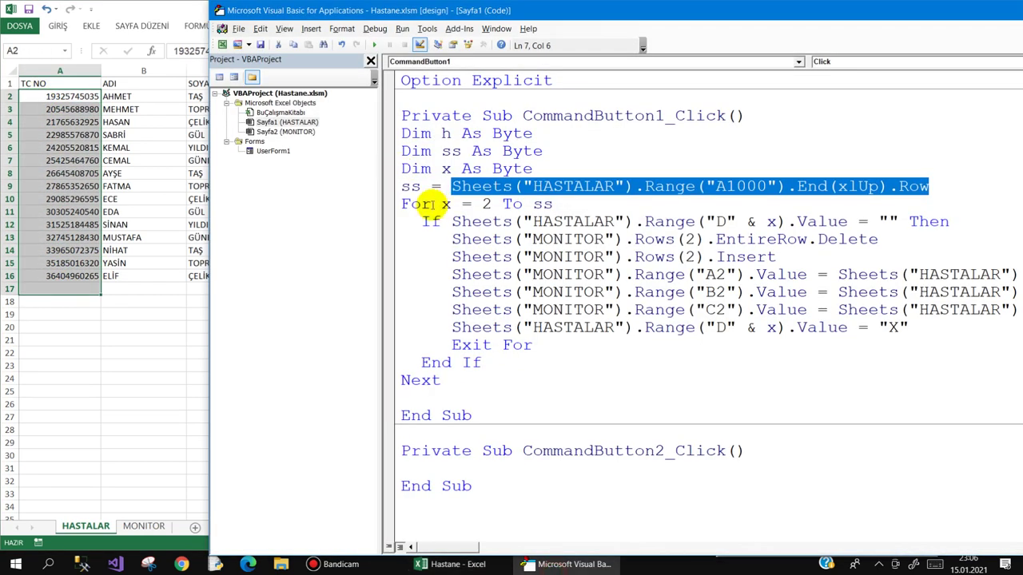
- Highlight the x = 2 To ss loop range and the empty-DURUM If condition
{"action": "left_click", "coordinate": [413, 217]}
{"action": "left_click_drag", "start_coordinate": [437, 204], "coordinate": [568, 204]}
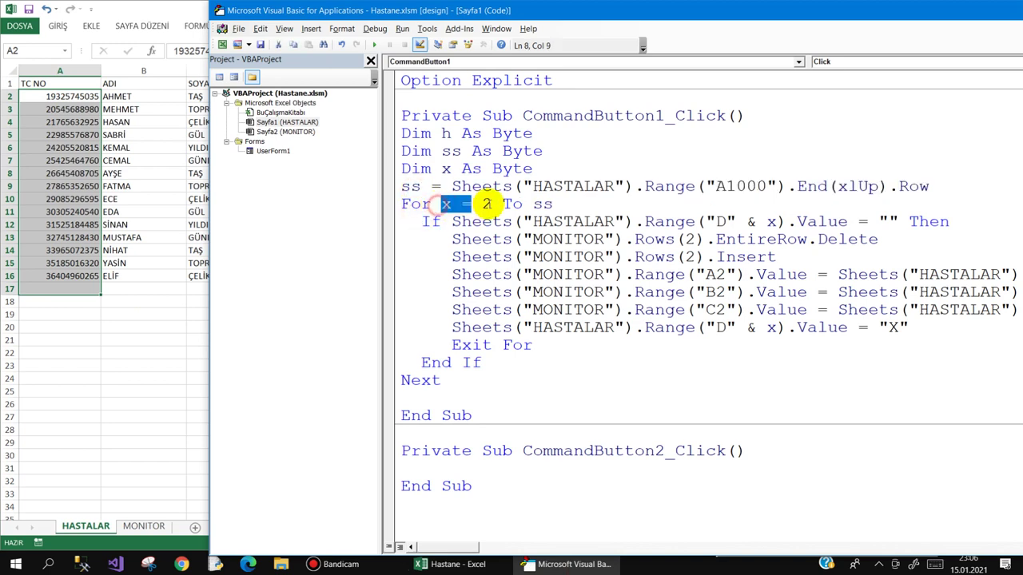
{"action": "left_click", "coordinate": [463, 204]}
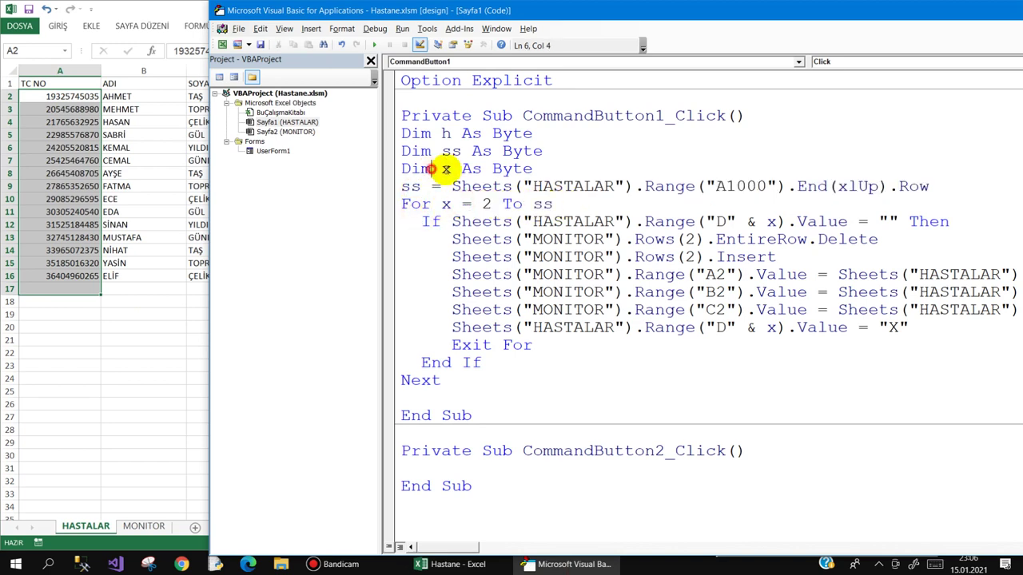
{"action": "left_click_drag", "start_coordinate": [435, 169], "coordinate": [524, 168]}
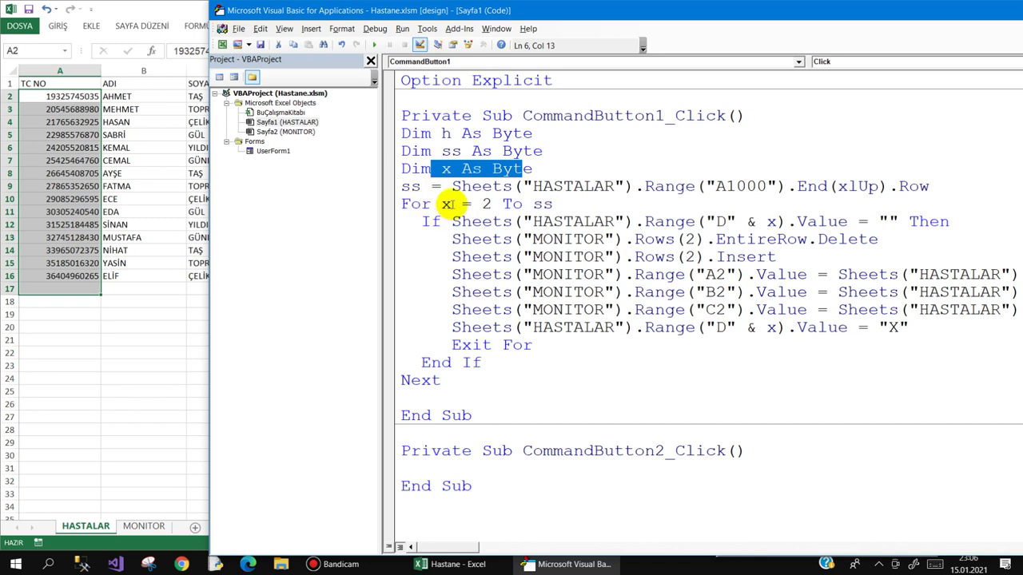
{"action": "double_click", "coordinate": [544, 204]}
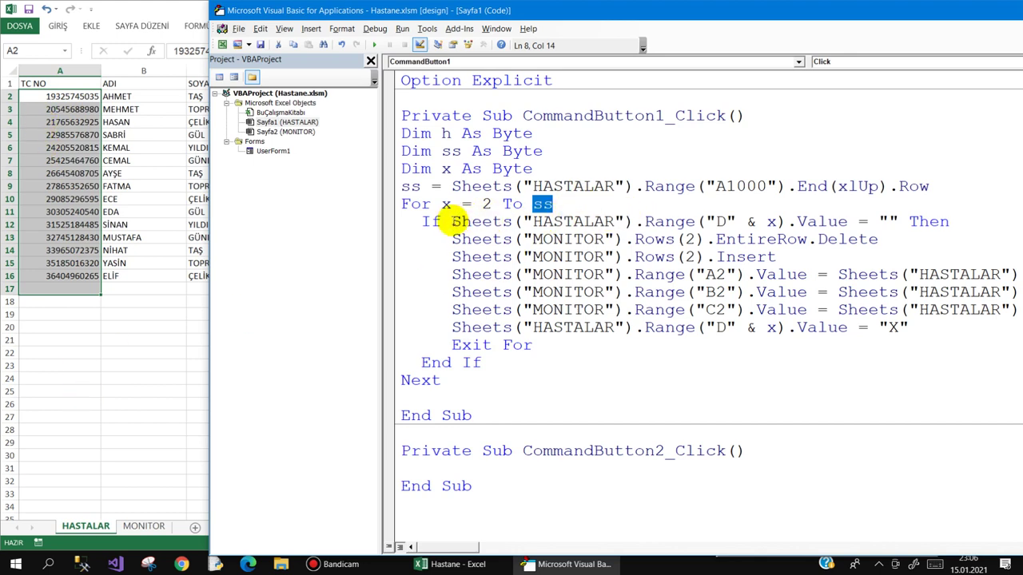
{"action": "left_click_drag", "start_coordinate": [452, 221], "coordinate": [598, 220]}
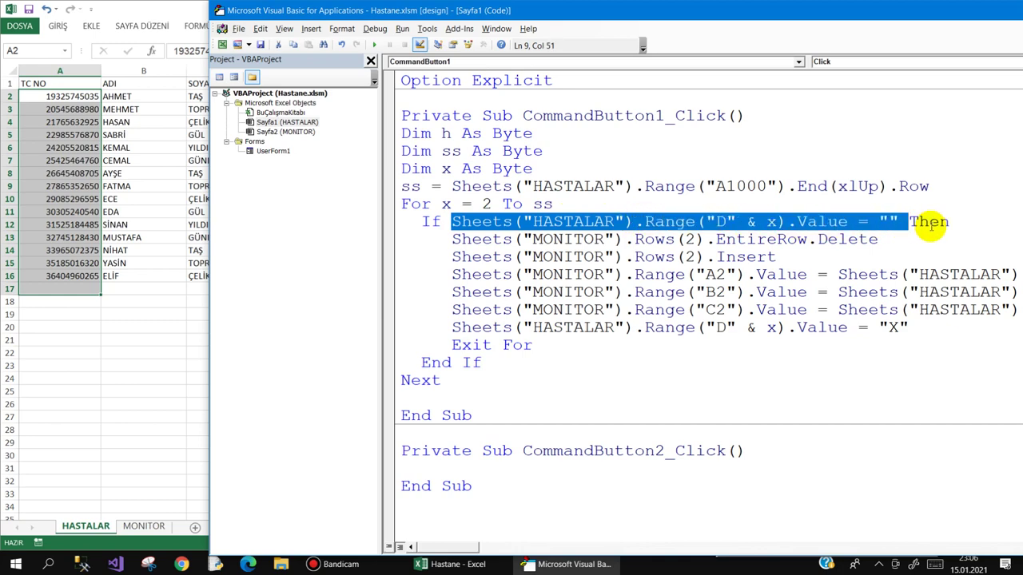
{"action": "left_click_drag", "start_coordinate": [642, 222], "coordinate": [949, 222]}
{"action": "left_click", "coordinate": [166, 133]}
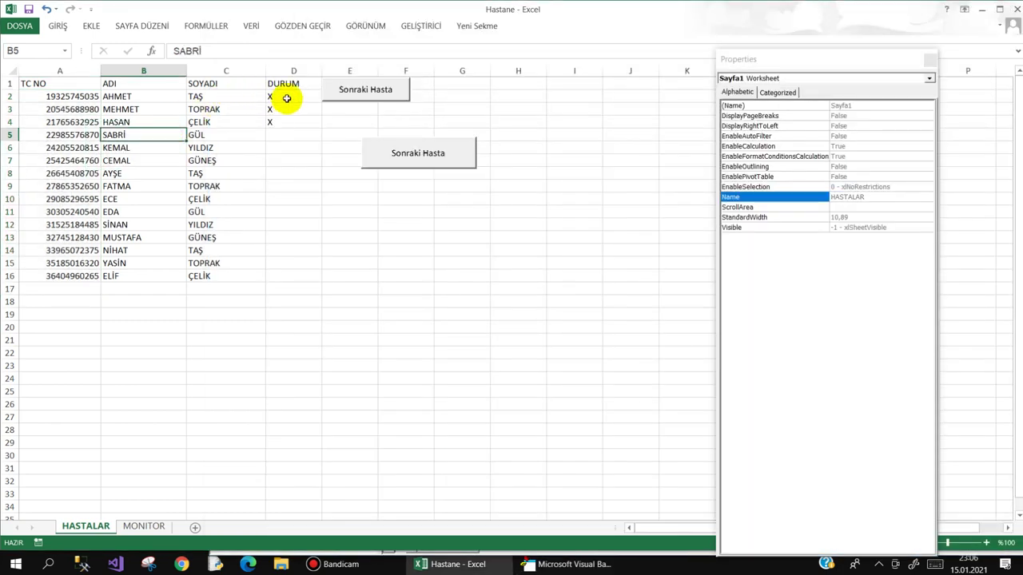
- Clear the X marks in DURUM cells D2:D4 and review the row-delete statement in the VBA code
{"action": "left_click_drag", "start_coordinate": [286, 96], "coordinate": [285, 125]}
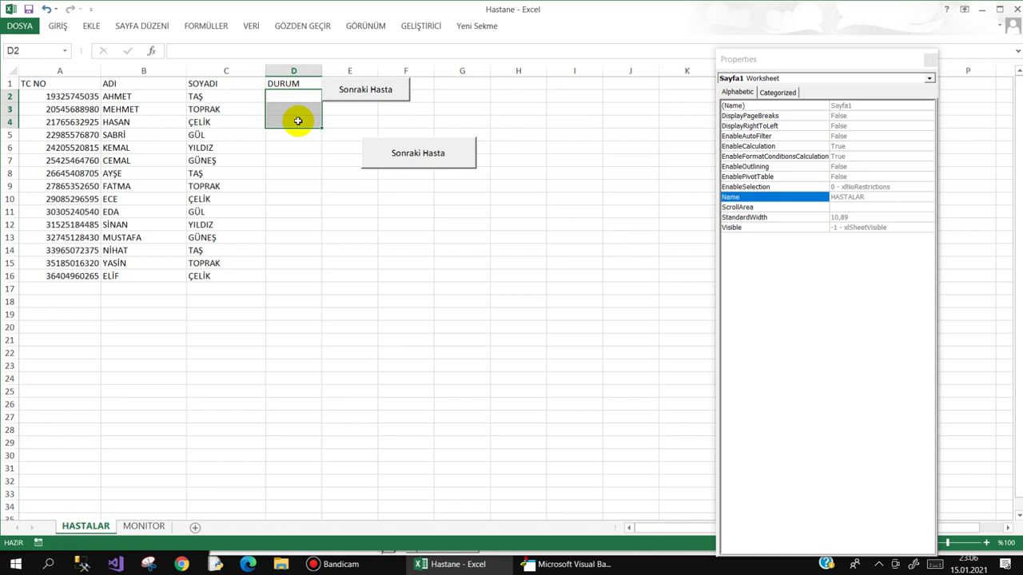
{"action": "left_click", "coordinate": [282, 96]}
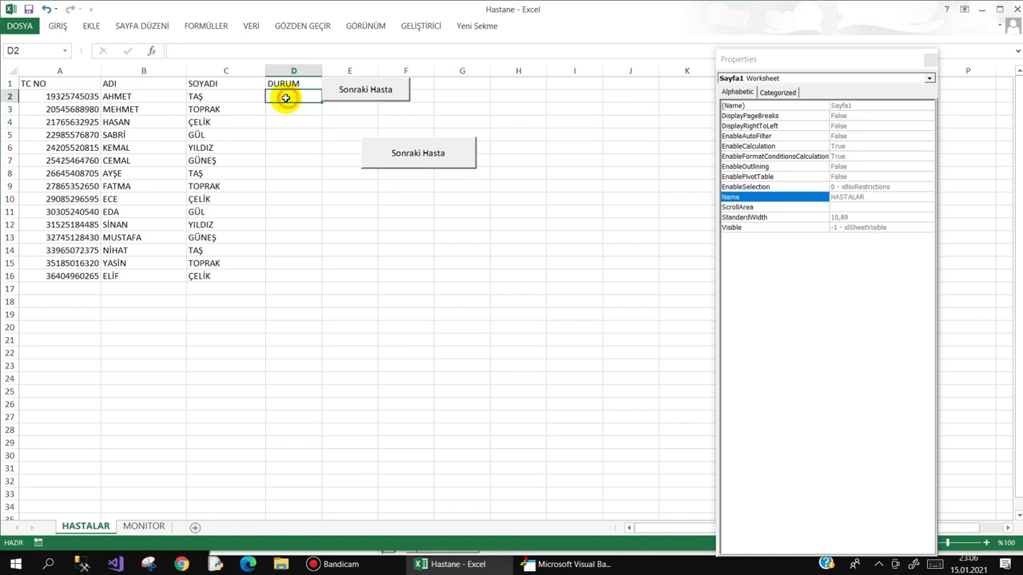
{"action": "left_click", "coordinate": [551, 564]}
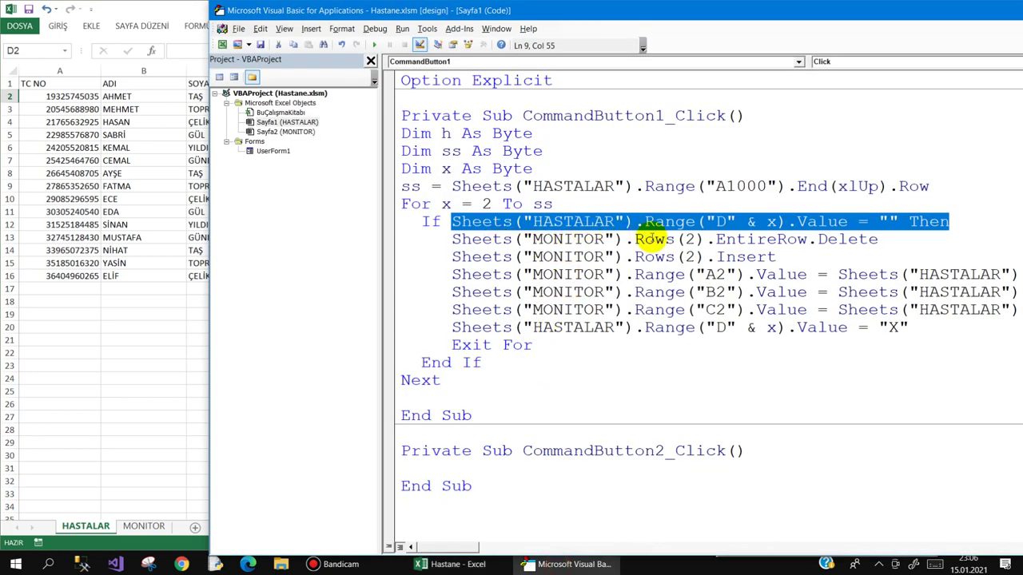
{"action": "mouse_move", "coordinate": [633, 239]}
{"action": "left_mouse_down"}
{"action": "mouse_move", "coordinate": [895, 239]}
{"action": "mouse_move", "coordinate": [692, 238]}
{"action": "left_mouse_up"}
{"action": "left_click", "coordinate": [831, 250]}
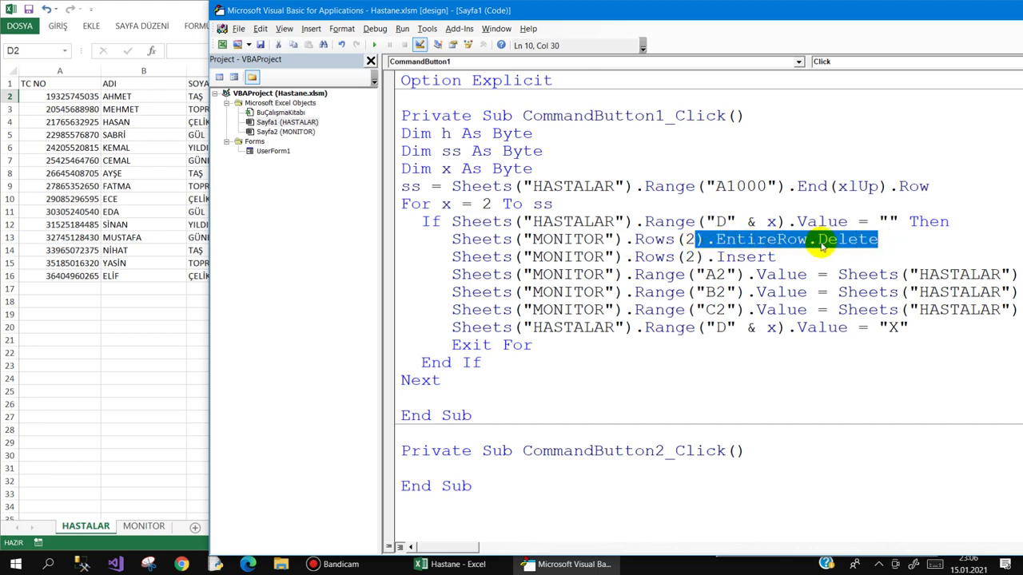
{"action": "left_click", "coordinate": [876, 241]}
{"action": "left_click_drag", "start_coordinate": [887, 239], "coordinate": [424, 249]}
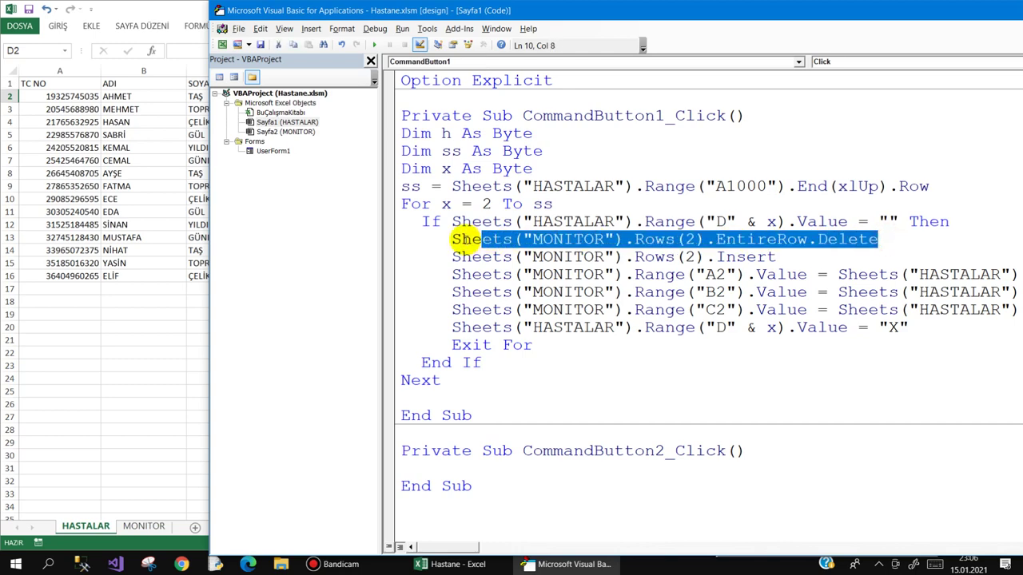
{"action": "left_click", "coordinate": [116, 387]}
- Delete the patient in row 2 of the MONITOR sheet, leaving only its headers
{"action": "left_click", "coordinate": [144, 526]}
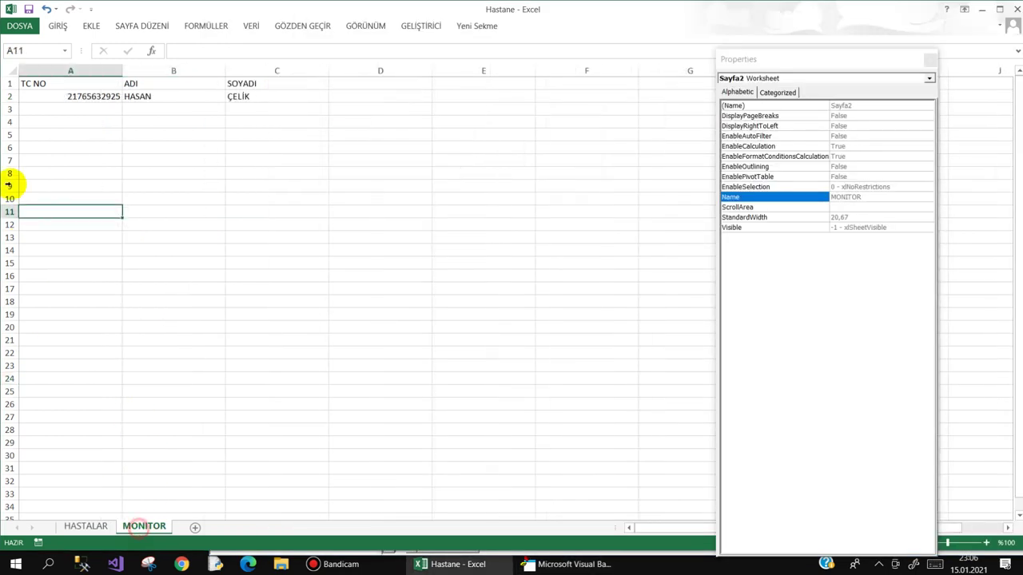
{"action": "left_click", "coordinate": [8, 97]}
{"action": "right_click", "coordinate": [9, 97]}
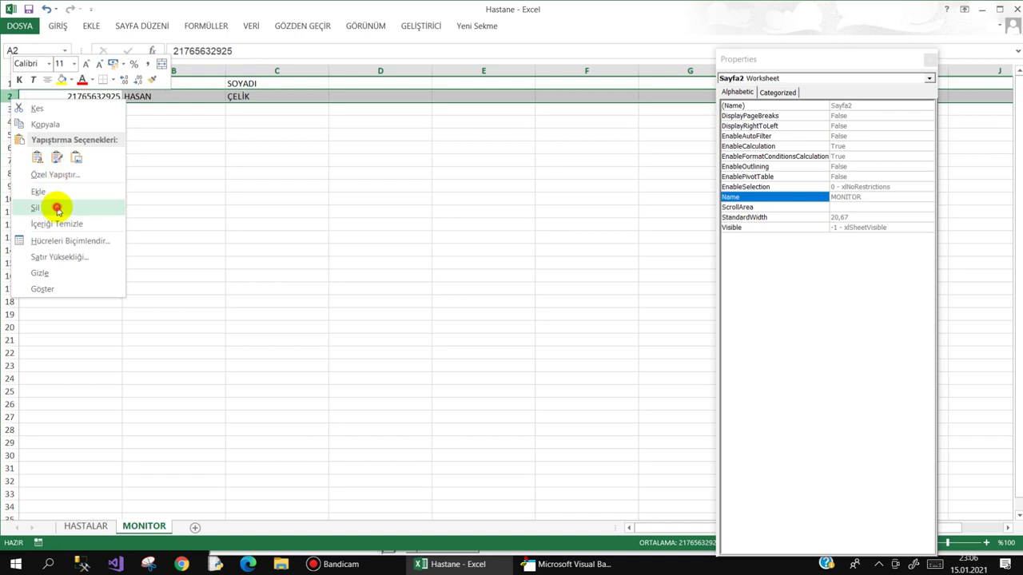
{"action": "left_click", "coordinate": [57, 206]}
{"action": "left_click", "coordinate": [105, 173]}
- Return to HASTALAR and review the row-insert statement in the VBA code
{"action": "left_click", "coordinate": [85, 527]}
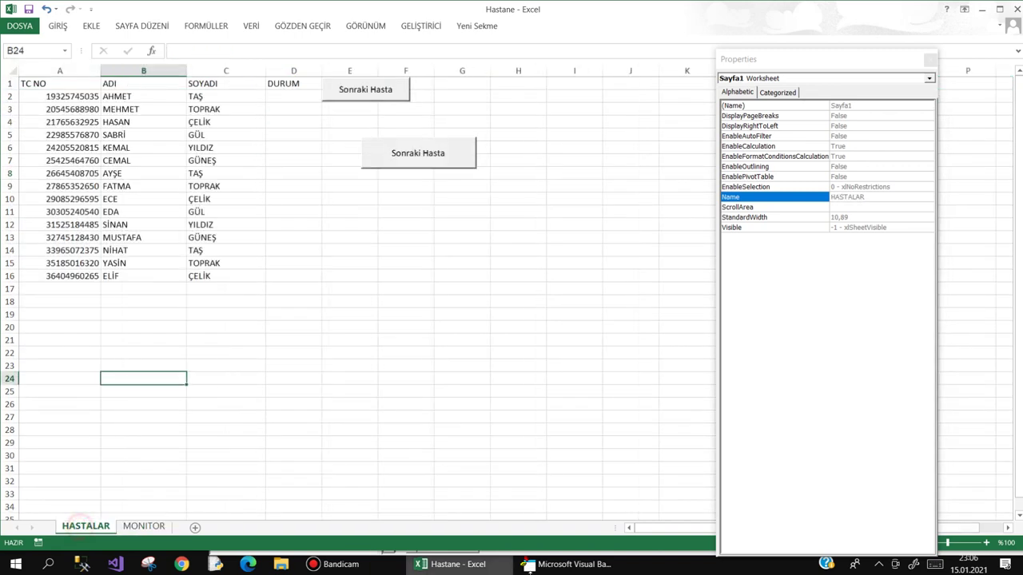
{"action": "left_click", "coordinate": [567, 564]}
{"action": "left_click_drag", "start_coordinate": [452, 256], "coordinate": [779, 256]}
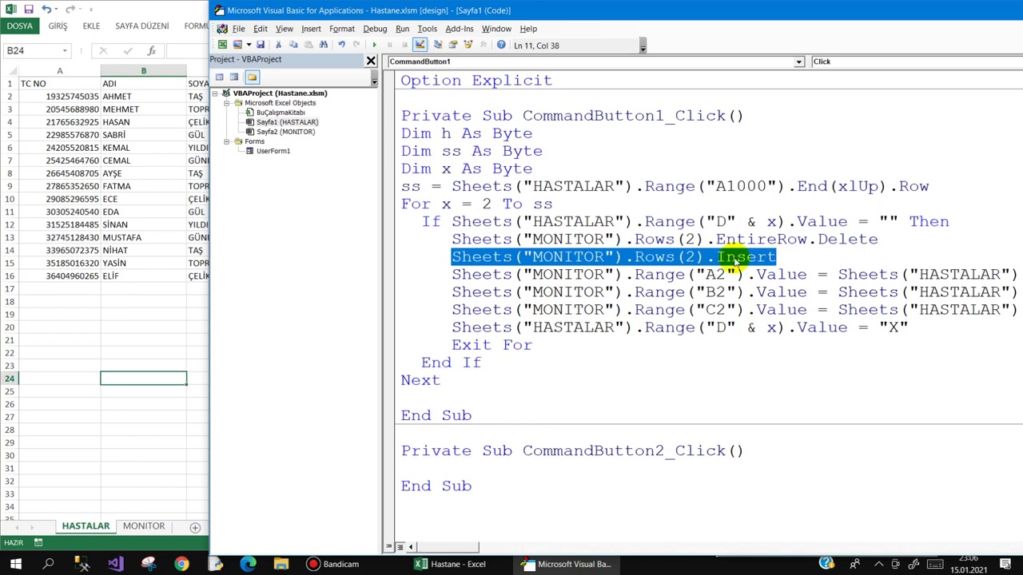
{"action": "left_click", "coordinate": [134, 391]}
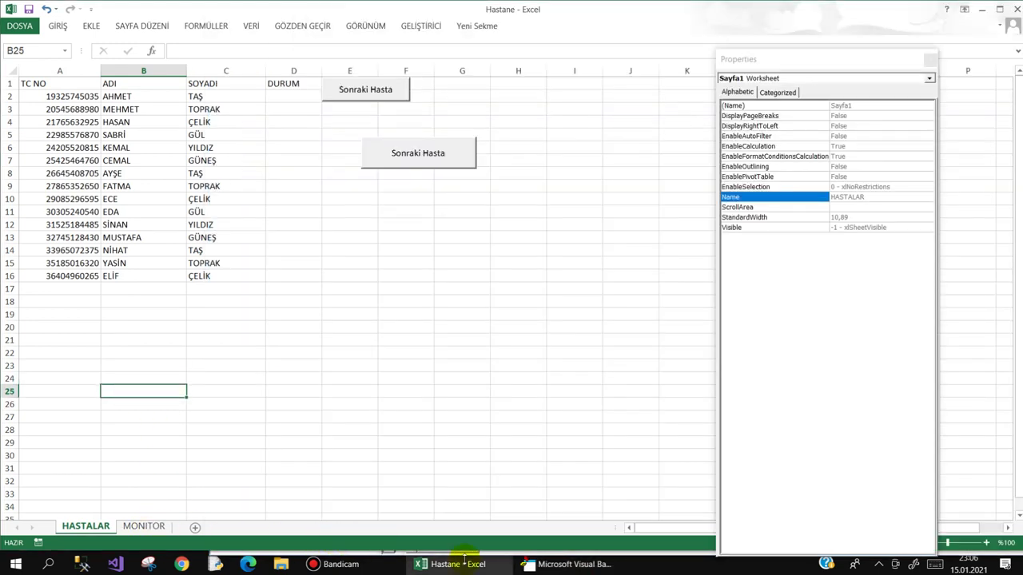
{"action": "left_click", "coordinate": [530, 564]}
{"action": "left_click", "coordinate": [777, 257]}
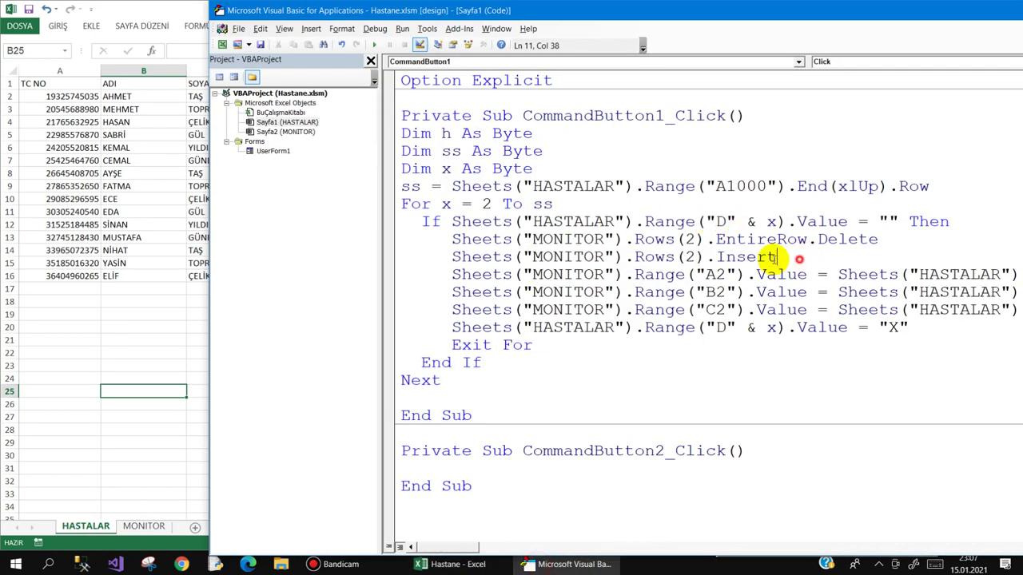
{"action": "left_click_drag", "start_coordinate": [776, 257], "coordinate": [311, 265]}
{"action": "key", "text": "Delete"}
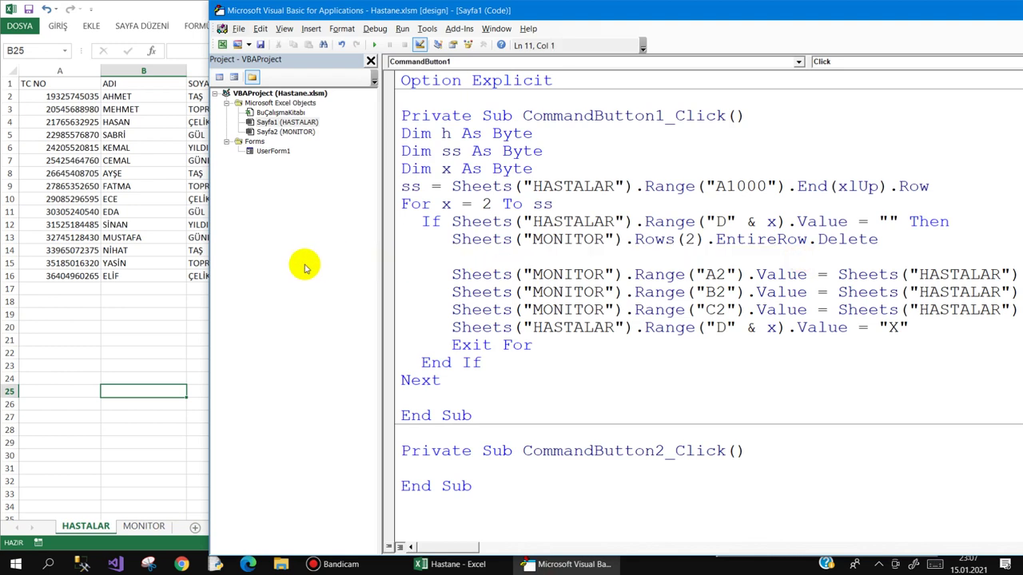
{"action": "key", "text": "Delete"}
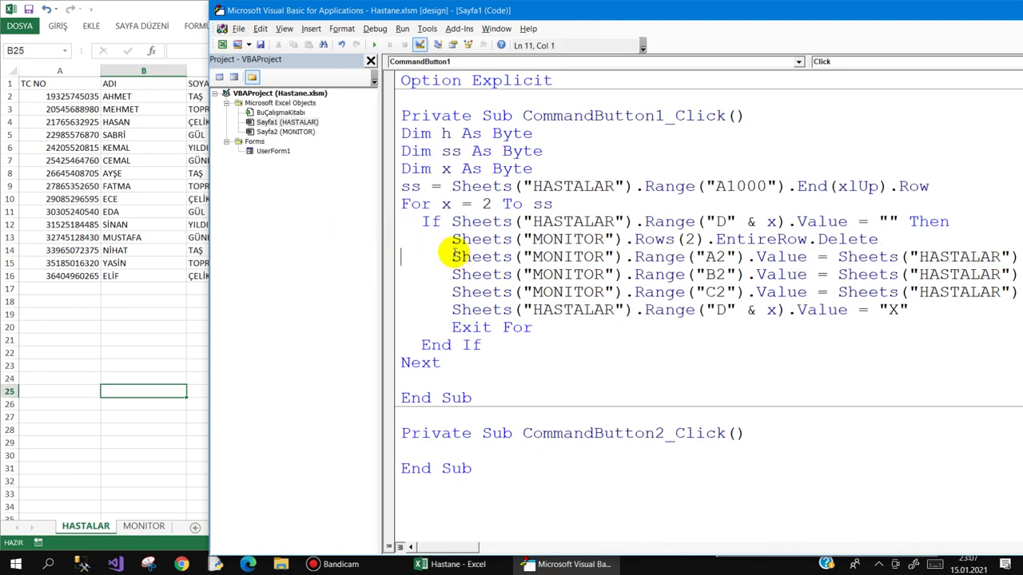
{"action": "left_click_drag", "start_coordinate": [452, 256], "coordinate": [807, 257]}
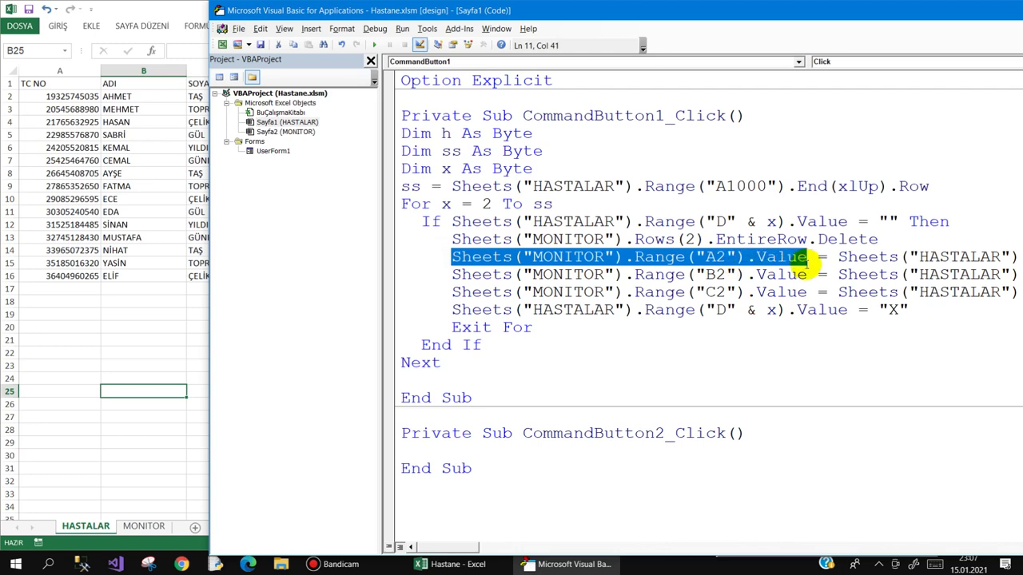
{"action": "double_click", "coordinate": [791, 18]}
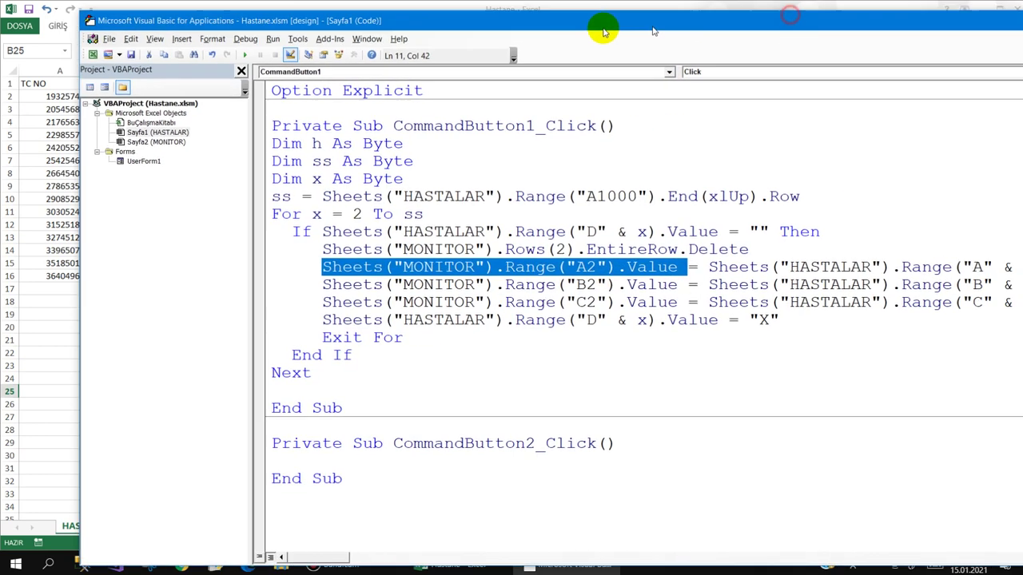
{"action": "left_click_drag", "start_coordinate": [627, 273], "coordinate": [967, 276]}
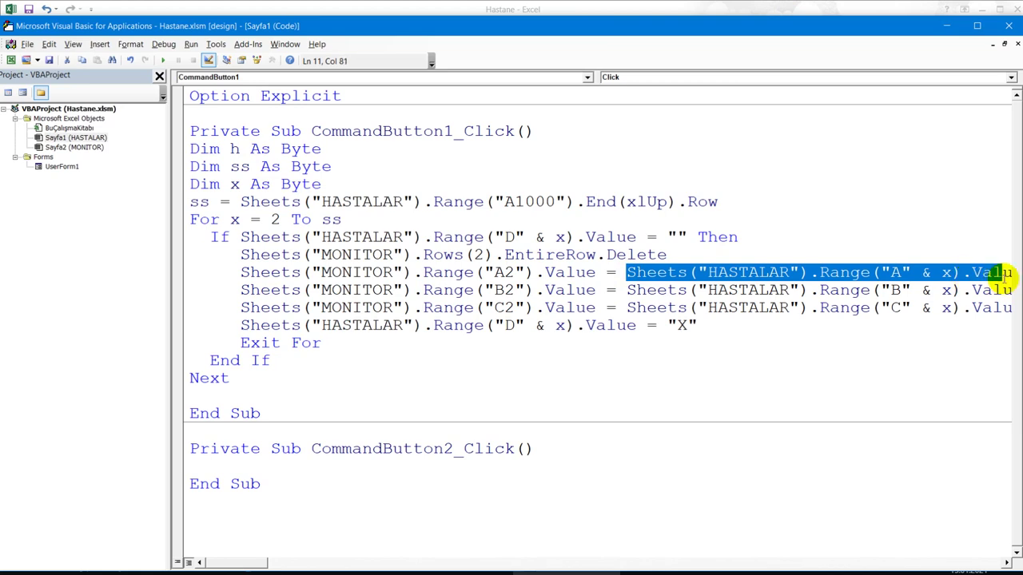
{"action": "double_click", "coordinate": [809, 27]}
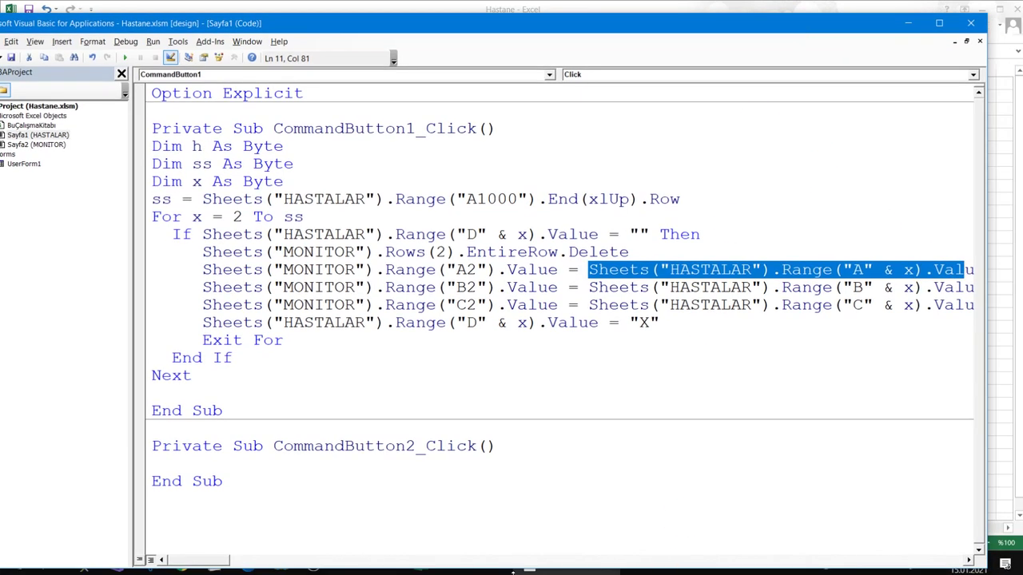
{"action": "left_click", "coordinate": [940, 22]}
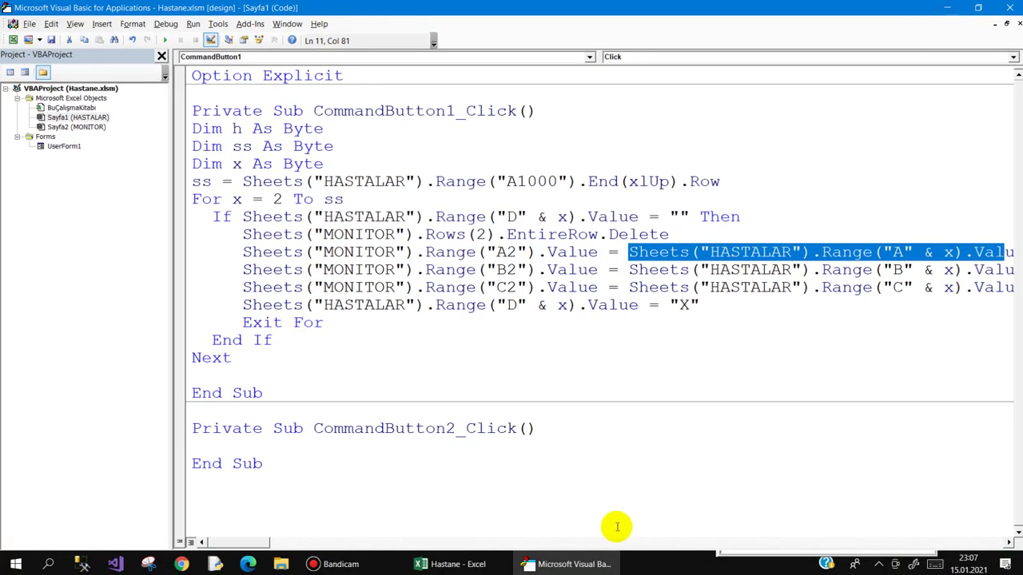
{"action": "left_click_drag", "start_coordinate": [554, 542], "coordinate": [258, 543]}
{"action": "left_click", "coordinate": [661, 214]}
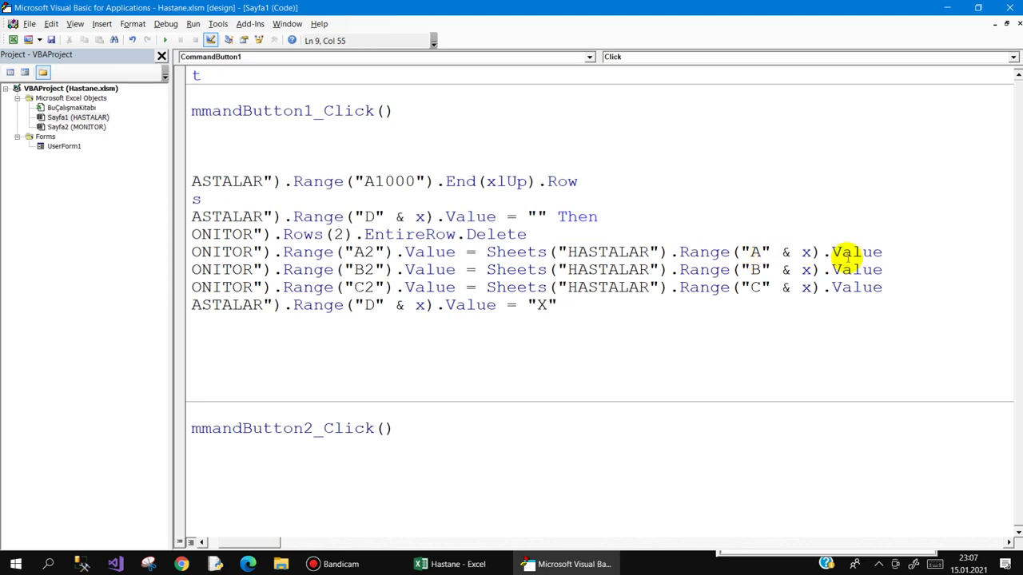
{"action": "left_click_drag", "start_coordinate": [263, 544], "coordinate": [256, 546]}
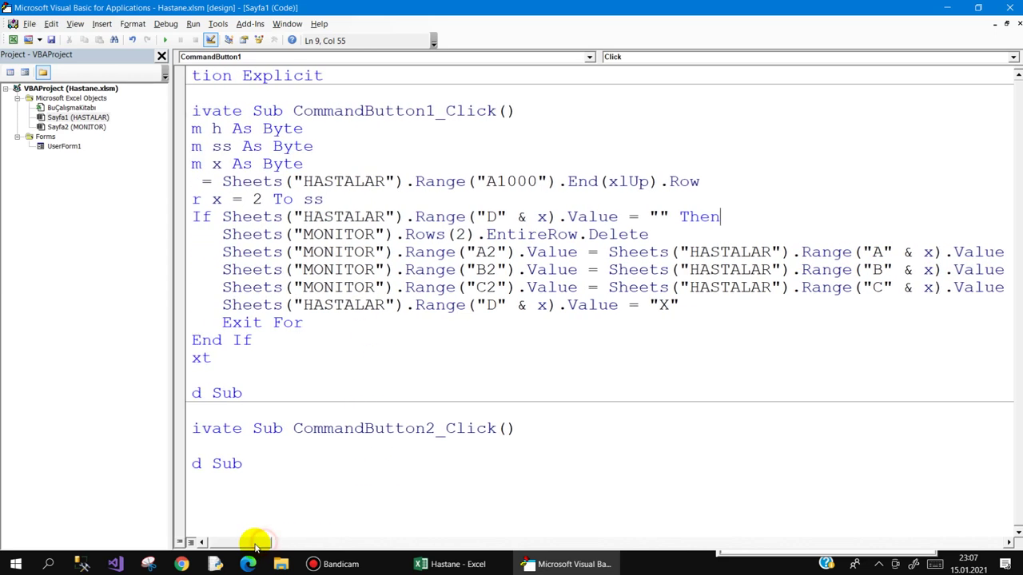
{"action": "double_click", "coordinate": [476, 269]}
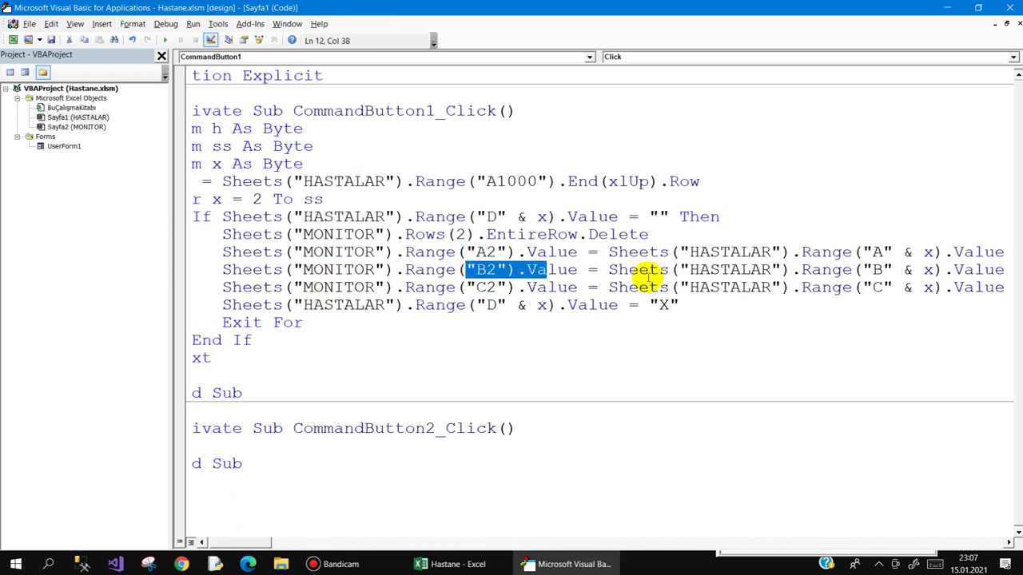
{"action": "left_click_drag", "start_coordinate": [659, 270], "coordinate": [1004, 271]}
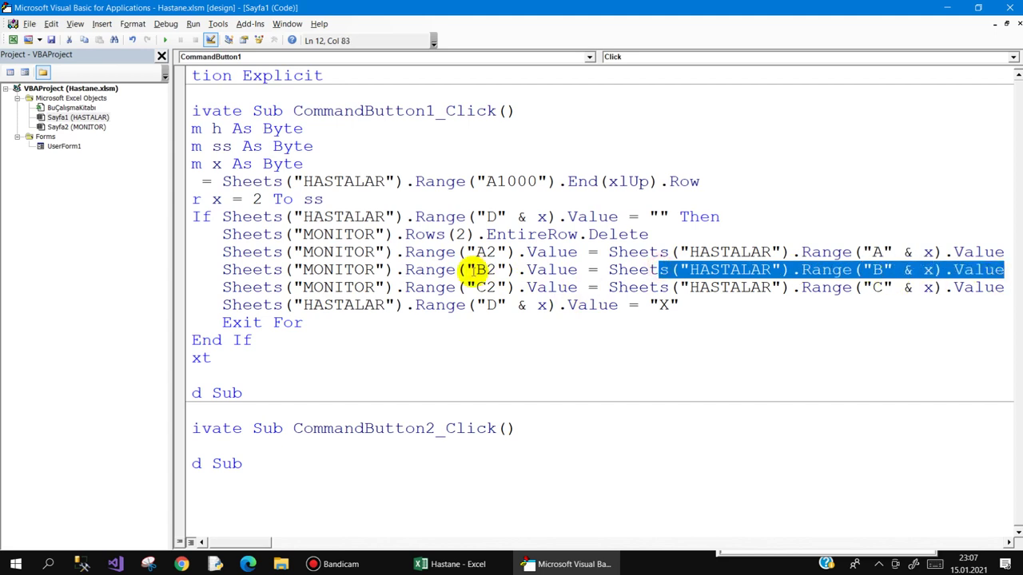
{"action": "left_click_drag", "start_coordinate": [344, 287], "coordinate": [1004, 290]}
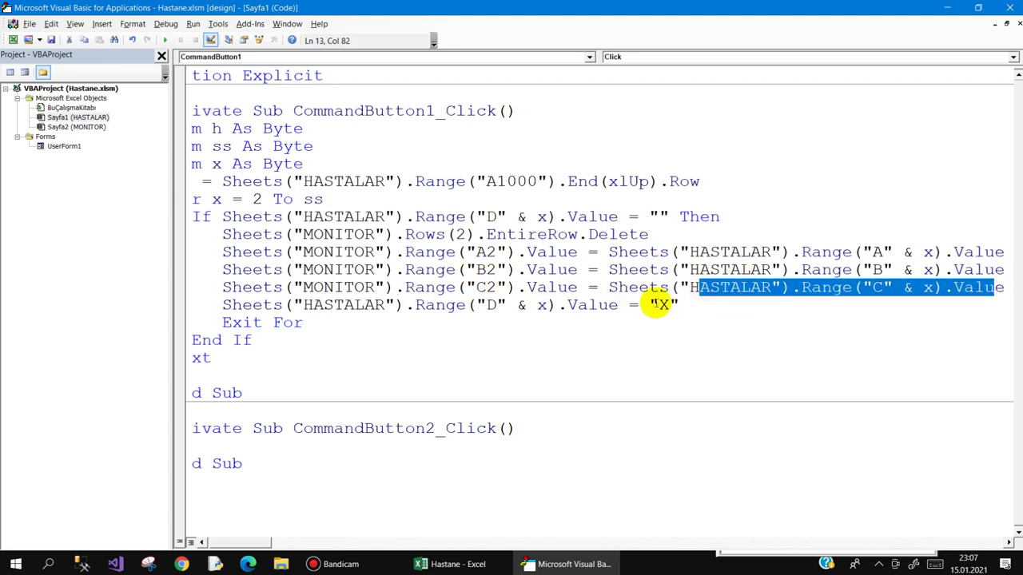
{"action": "left_click", "coordinate": [221, 306]}
{"action": "mouse_move", "coordinate": [298, 305]}
{"action": "left_mouse_down"}
{"action": "mouse_move", "coordinate": [689, 305]}
{"action": "mouse_move", "coordinate": [649, 305]}
{"action": "left_mouse_up"}
{"action": "left_click", "coordinate": [691, 304]}
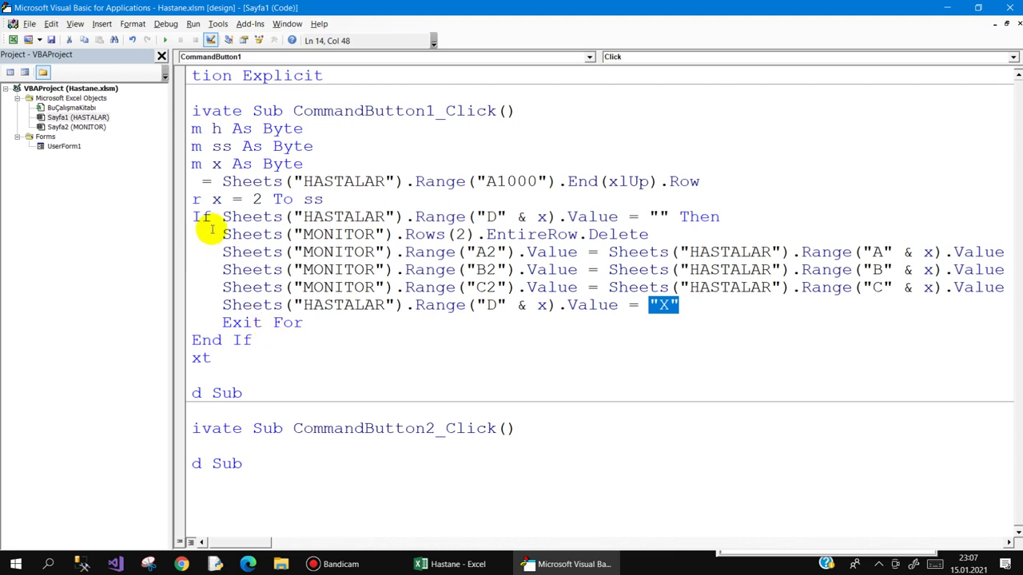
{"action": "left_click", "coordinate": [227, 544]}
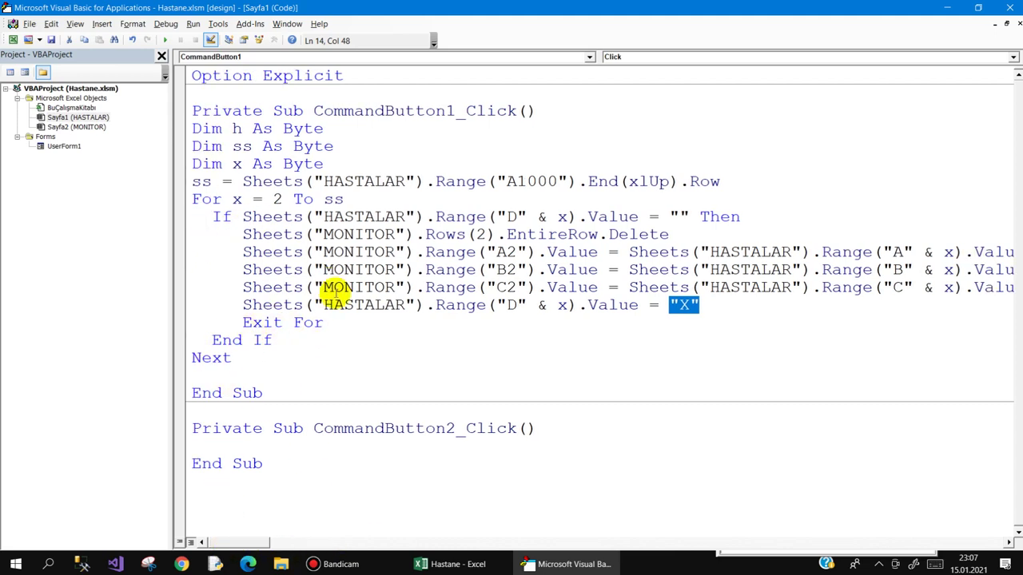
{"action": "left_click_drag", "start_coordinate": [233, 358], "coordinate": [150, 134]}
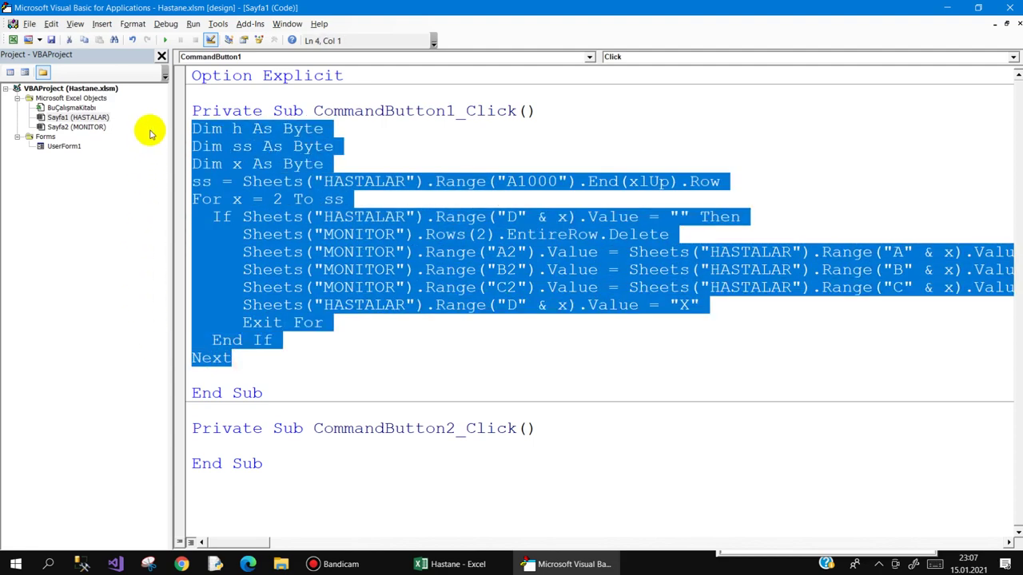
{"action": "left_click", "coordinate": [360, 342]}
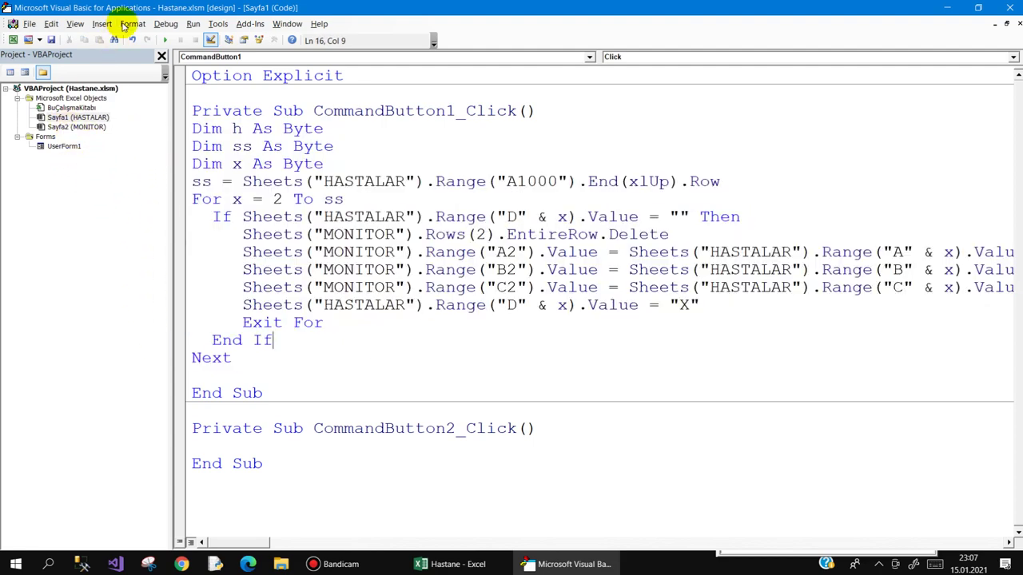
{"action": "left_click_drag", "start_coordinate": [137, 9], "coordinate": [312, 16]}
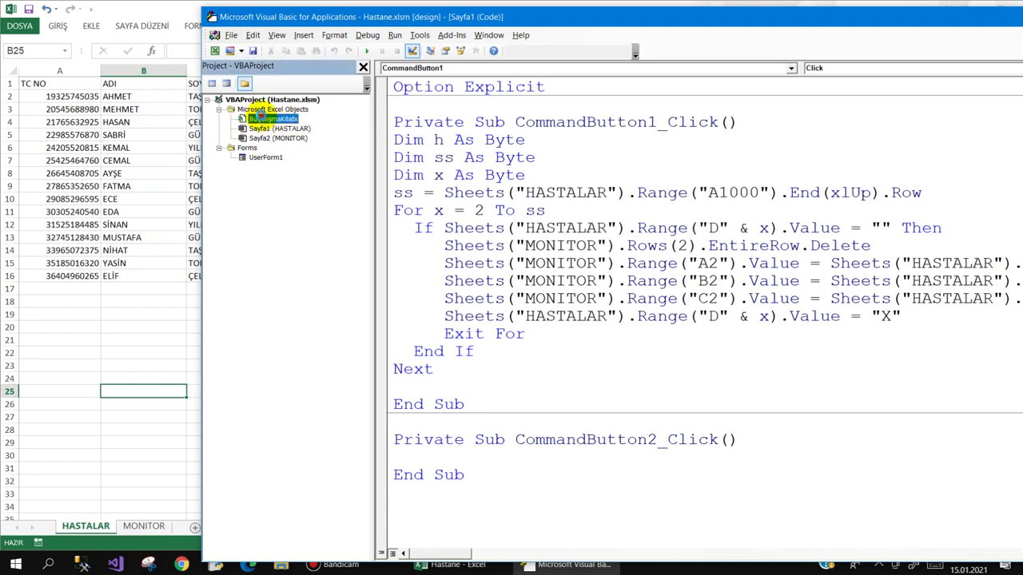
- Open the BuÇalışmaKitabı code, review Workbook_Open's UserForm1.Show False call, and run it
{"action": "double_click", "coordinate": [263, 120]}
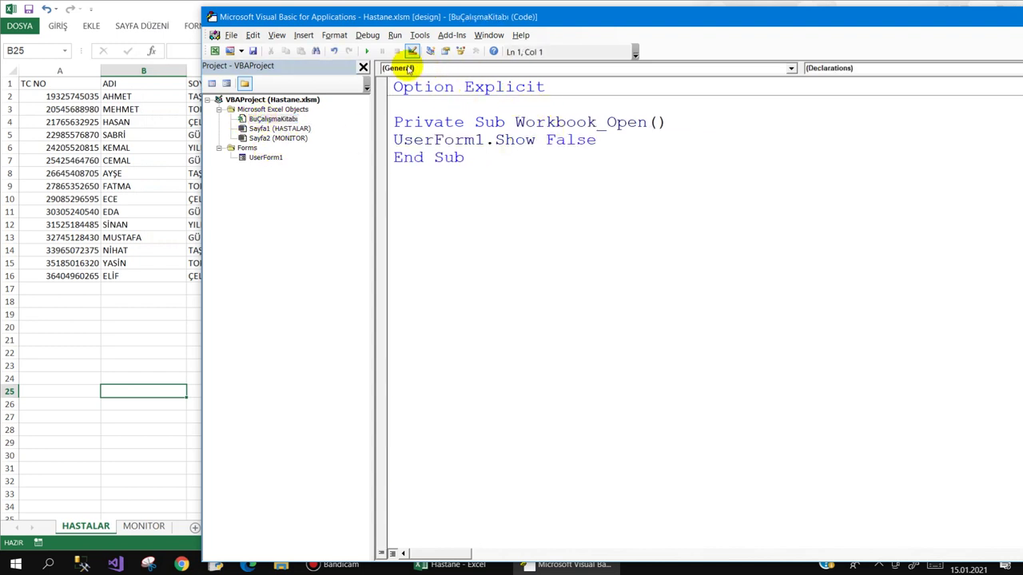
{"action": "left_click", "coordinate": [513, 139]}
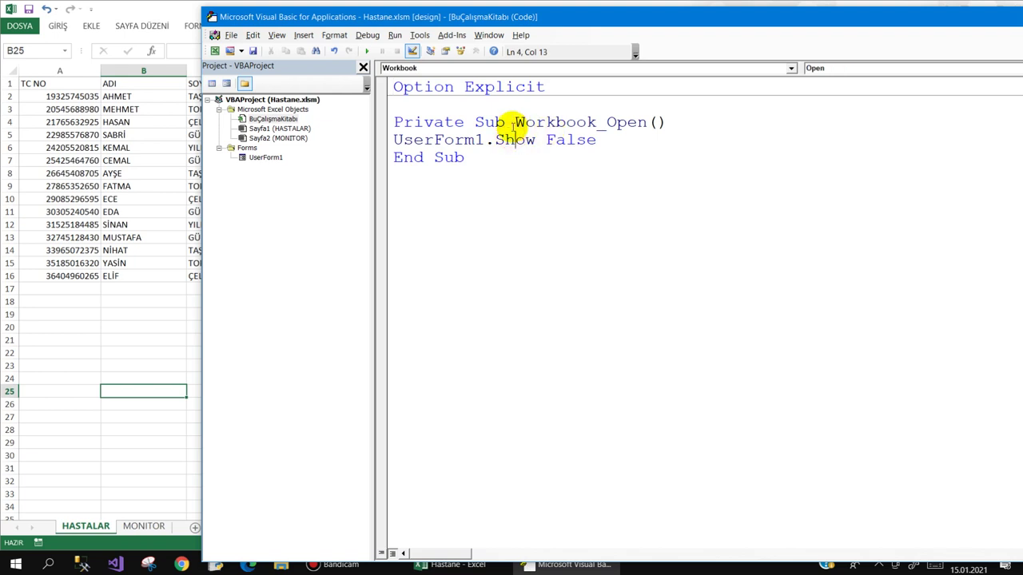
{"action": "left_click_drag", "start_coordinate": [507, 122], "coordinate": [634, 122]}
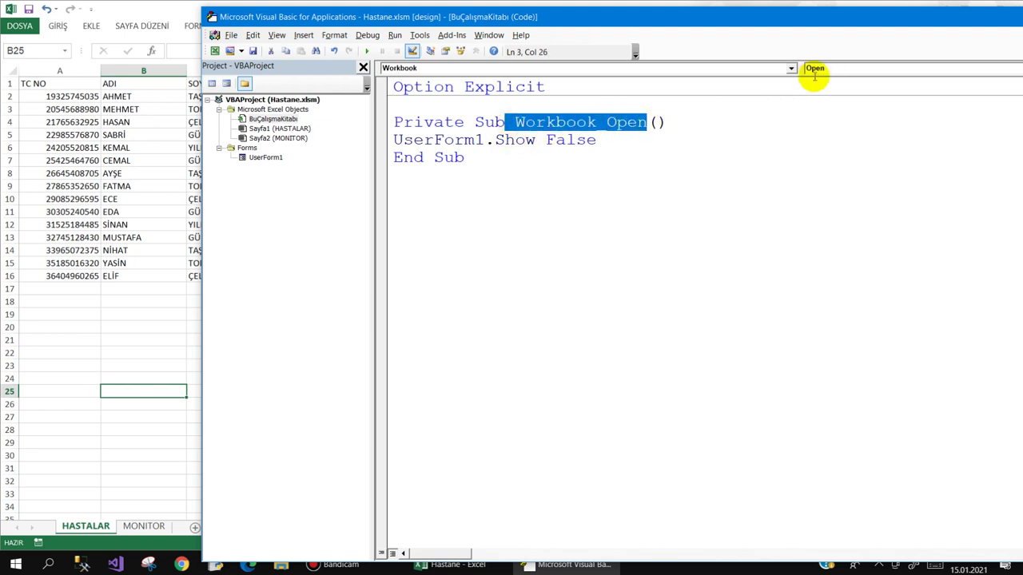
{"action": "left_click", "coordinate": [389, 141]}
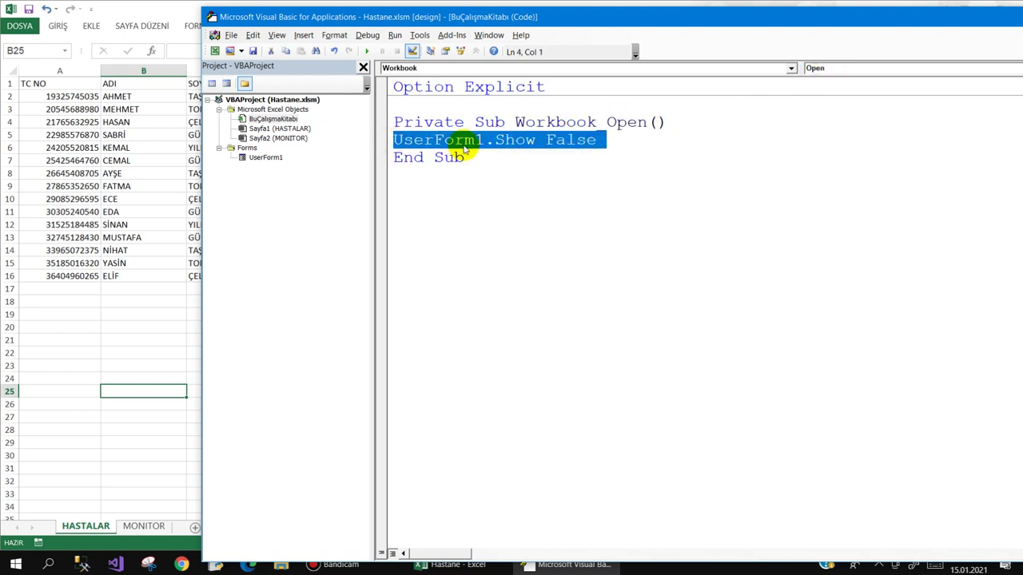
{"action": "left_click", "coordinate": [525, 140]}
{"action": "left_click_drag", "start_coordinate": [545, 141], "coordinate": [625, 141]}
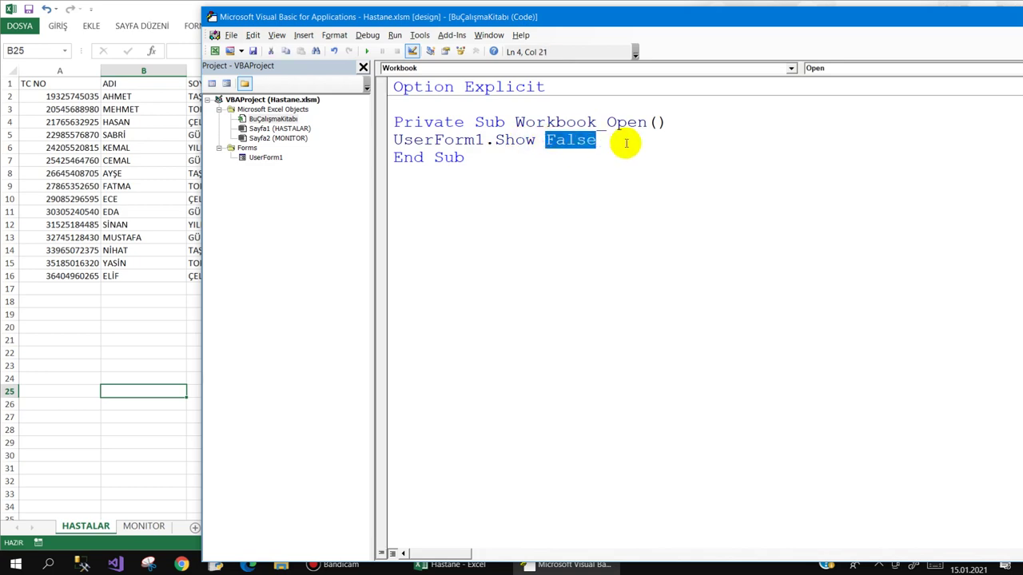
{"action": "left_click", "coordinate": [368, 51]}
- Launch the hospital display form and move it aside to uncover the sheet
{"action": "left_click", "coordinate": [35, 263]}
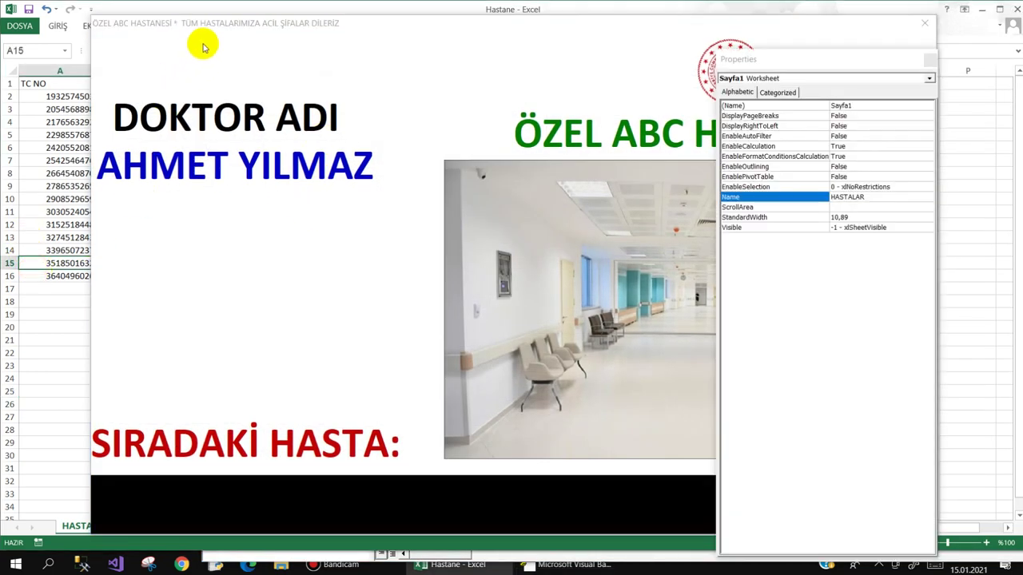
{"action": "left_click_drag", "start_coordinate": [363, 24], "coordinate": [560, 128]}
{"action": "left_click", "coordinate": [929, 60]}
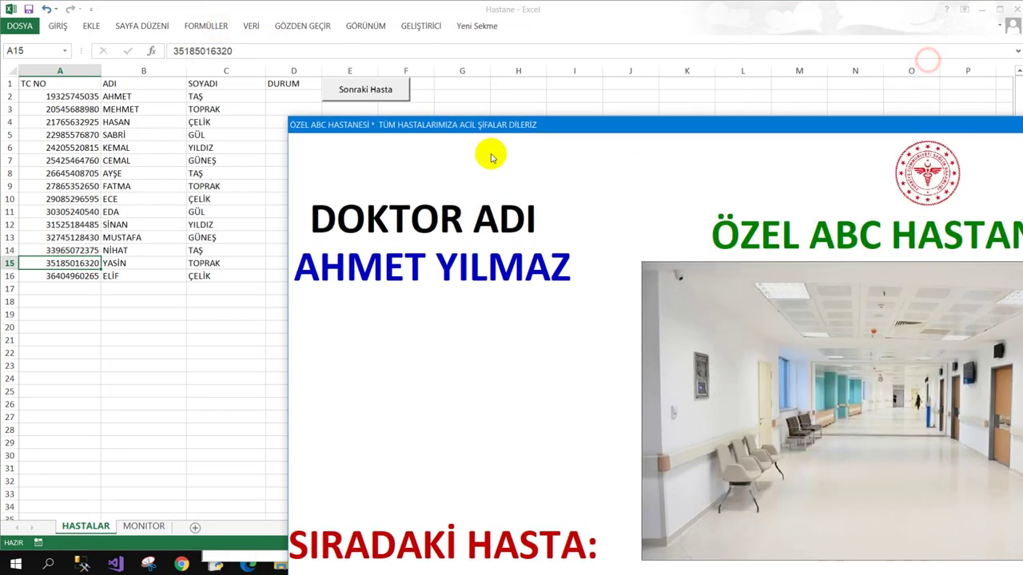
{"action": "left_click_drag", "start_coordinate": [484, 125], "coordinate": [665, 112]}
{"action": "mouse_move", "coordinate": [243, 213]}
{"action": "left_mouse_down"}
{"action": "mouse_move", "coordinate": [303, 265]}
{"action": "mouse_move", "coordinate": [303, 289]}
{"action": "left_mouse_up"}
{"action": "left_click_drag", "start_coordinate": [337, 96], "coordinate": [409, 41]}
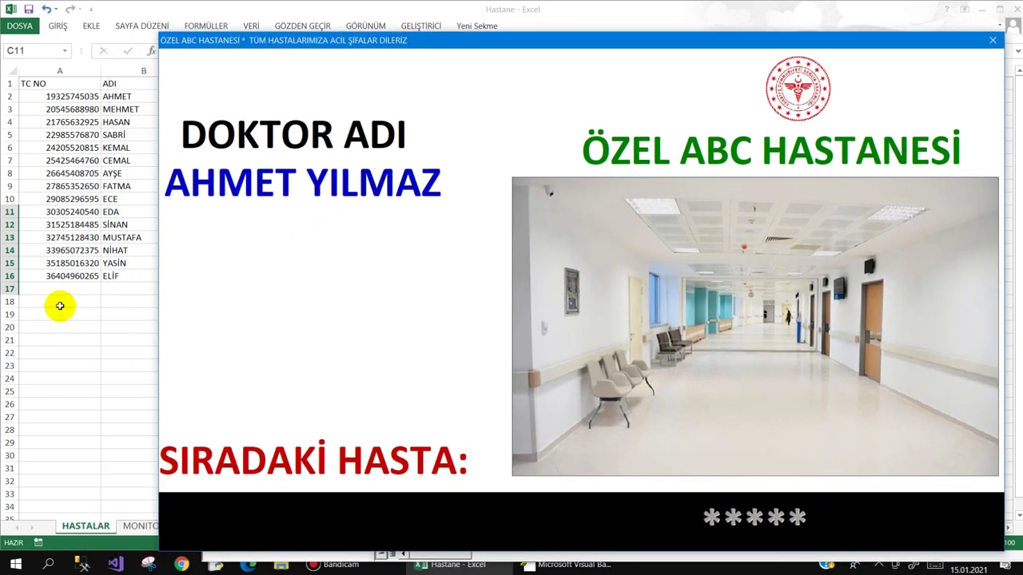
{"action": "mouse_move", "coordinate": [283, 46]}
{"action": "left_mouse_down"}
{"action": "mouse_move", "coordinate": [221, 183]}
{"action": "mouse_move", "coordinate": [226, 194]}
{"action": "left_mouse_up"}
- Advance to the next patient with Sonraki Hasta, confirm D2 shows X, and close the form
{"action": "left_click", "coordinate": [356, 90]}
{"action": "left_click_drag", "start_coordinate": [338, 179], "coordinate": [453, 64]}
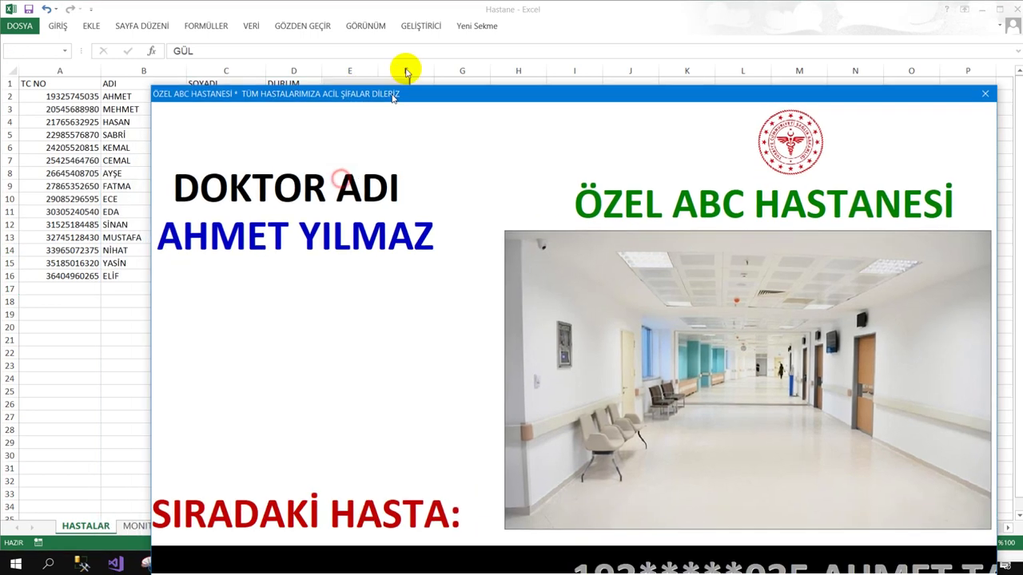
{"action": "left_click_drag", "start_coordinate": [292, 60], "coordinate": [259, 196]}
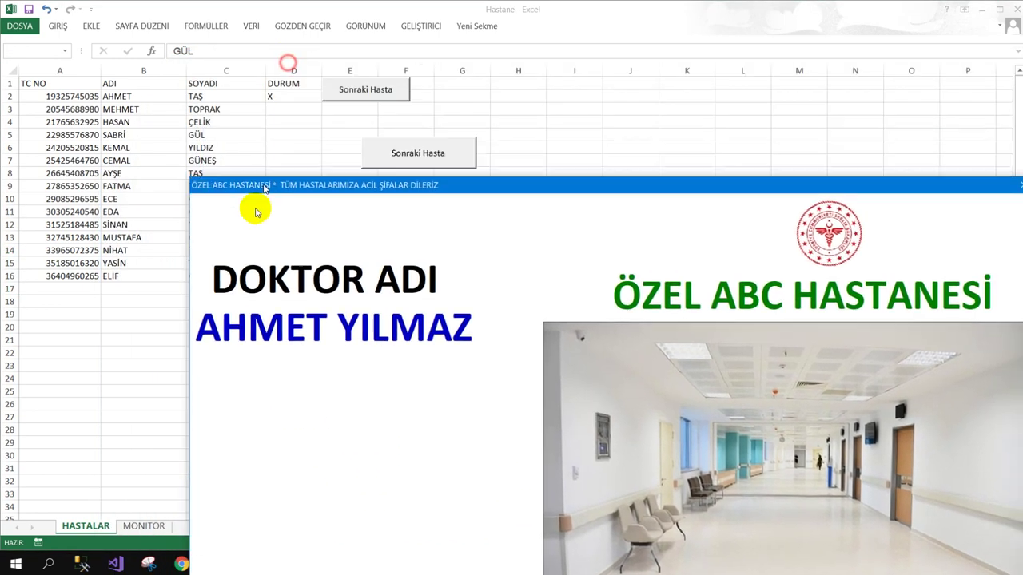
{"action": "mouse_move", "coordinate": [278, 97]}
{"action": "left_mouse_down"}
{"action": "mouse_move", "coordinate": [283, 150]}
{"action": "mouse_move", "coordinate": [289, 124]}
{"action": "left_mouse_up"}
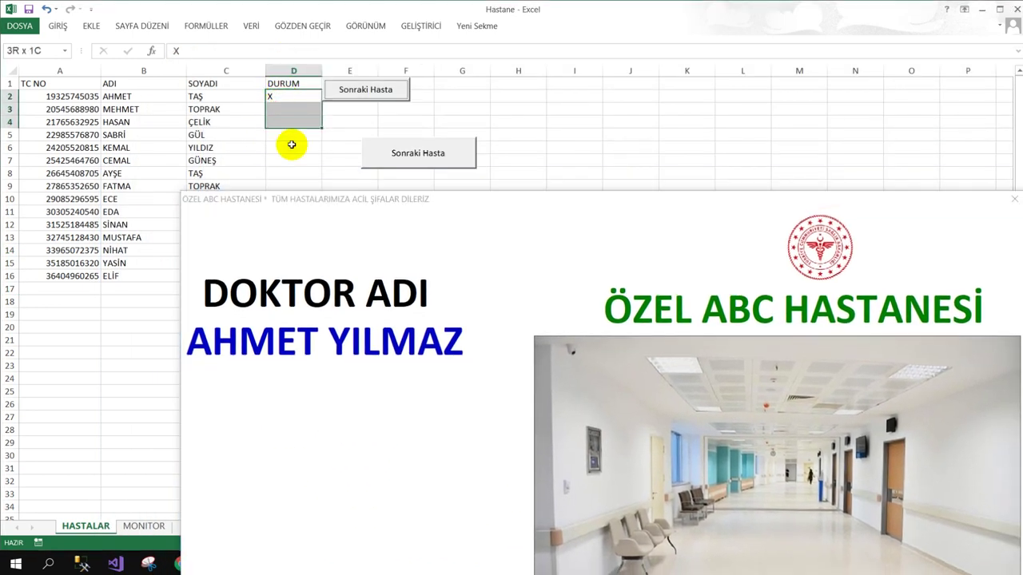
{"action": "mouse_move", "coordinate": [368, 202]}
{"action": "left_mouse_down"}
{"action": "mouse_move", "coordinate": [303, 95]}
{"action": "mouse_move", "coordinate": [347, 94]}
{"action": "left_mouse_up"}
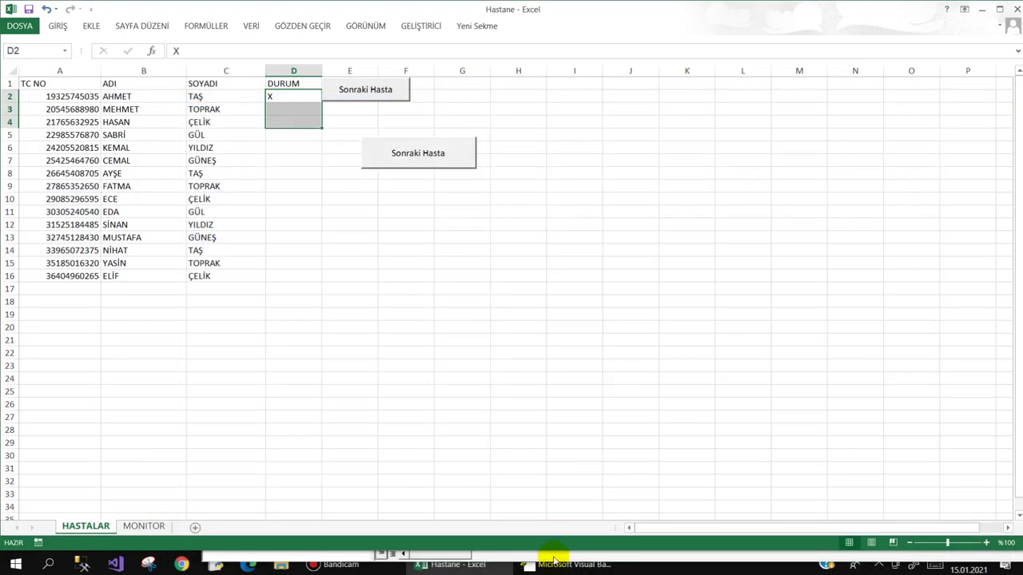
{"action": "left_click", "coordinate": [559, 564]}
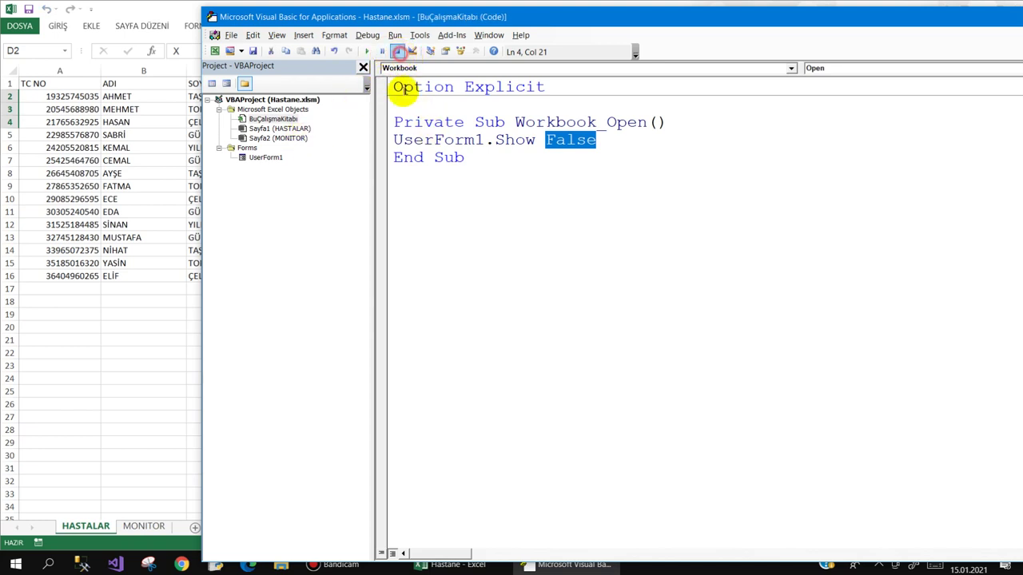
- Highlight the UserForm1.Show False line, then open the UserForm1 form design
{"action": "left_click", "coordinate": [399, 141]}
{"action": "mouse_move", "coordinate": [400, 141]}
{"action": "left_mouse_down"}
{"action": "mouse_move", "coordinate": [637, 144]}
{"action": "mouse_move", "coordinate": [393, 140]}
{"action": "left_mouse_up"}
{"action": "left_click", "coordinate": [254, 158]}
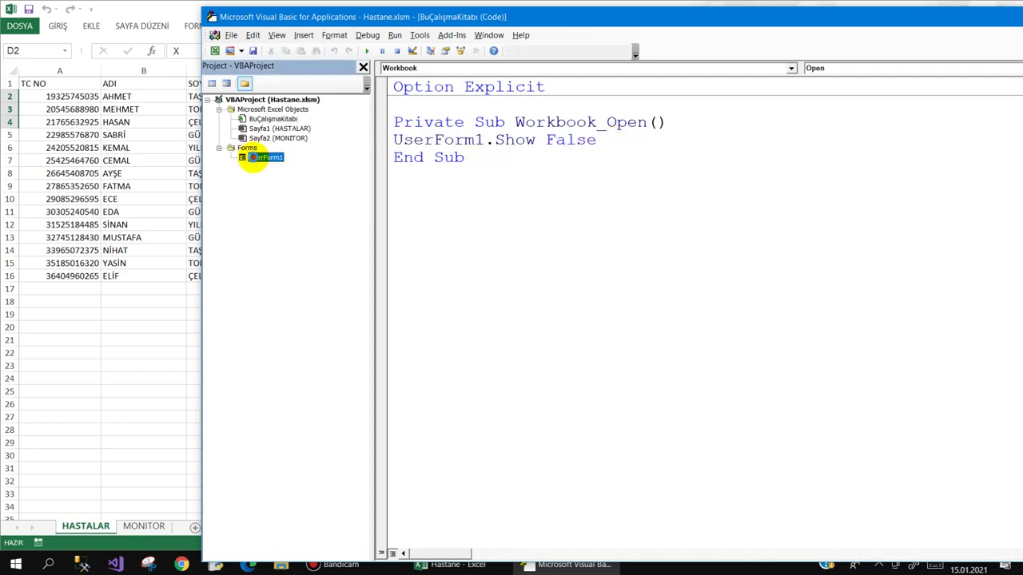
{"action": "double_click", "coordinate": [254, 157]}
- Maximize the editor and inspect the DOKTOR ADI and AHMET YILMAZ labels, logo and photo
{"action": "double_click", "coordinate": [509, 16]}
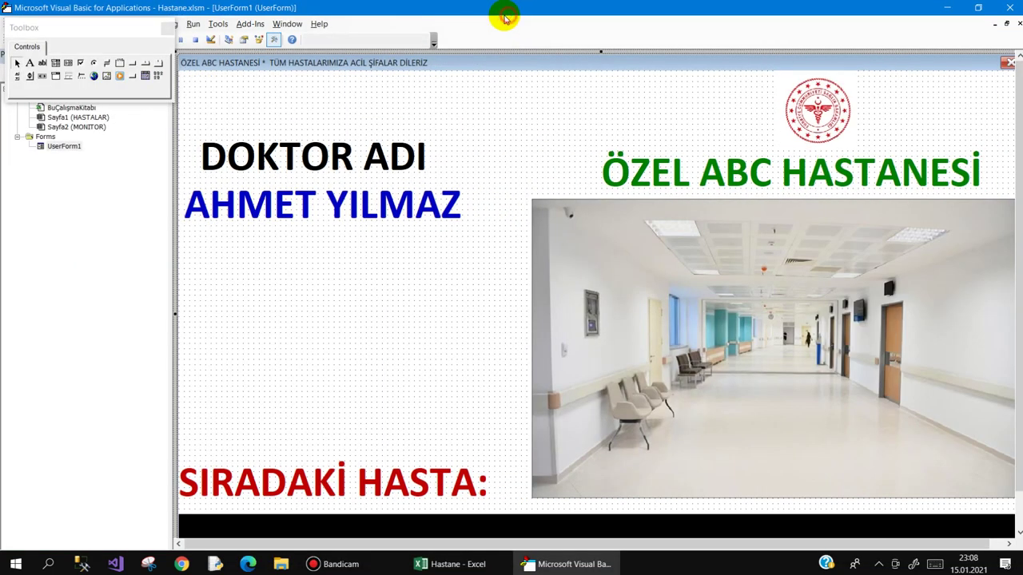
{"action": "left_click", "coordinate": [280, 162]}
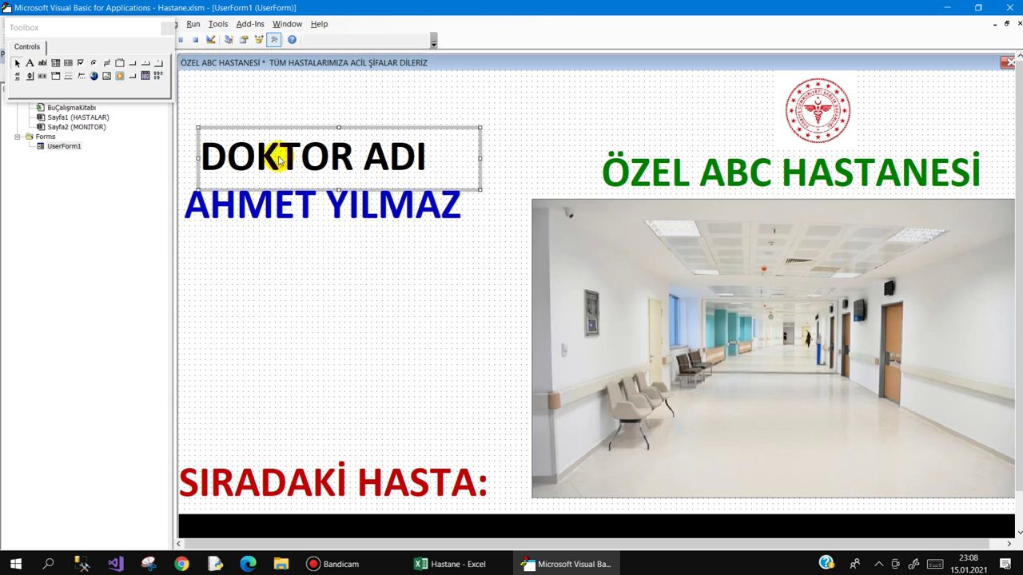
{"action": "left_click", "coordinate": [270, 206]}
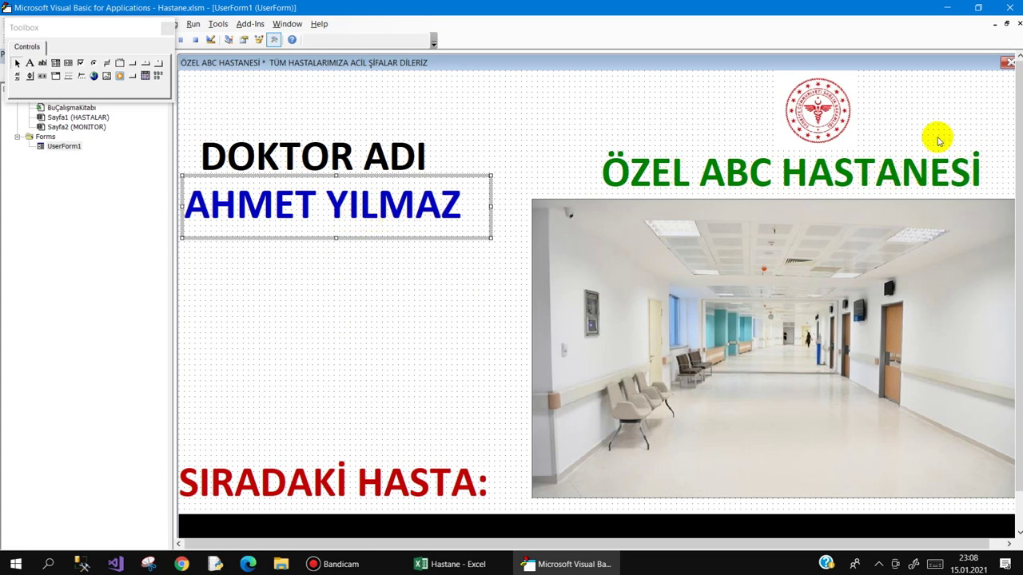
{"action": "left_click", "coordinate": [818, 110]}
{"action": "left_click", "coordinate": [942, 274]}
{"action": "scroll", "coordinate": [657, 445], "scroll_direction": "down", "scroll_amount": 2}
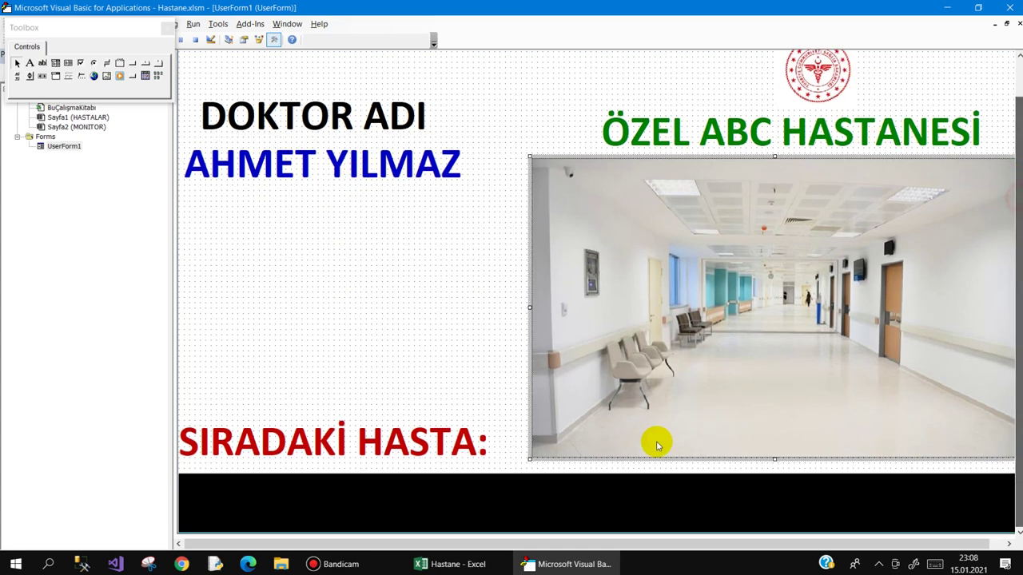
{"action": "left_click", "coordinate": [456, 480]}
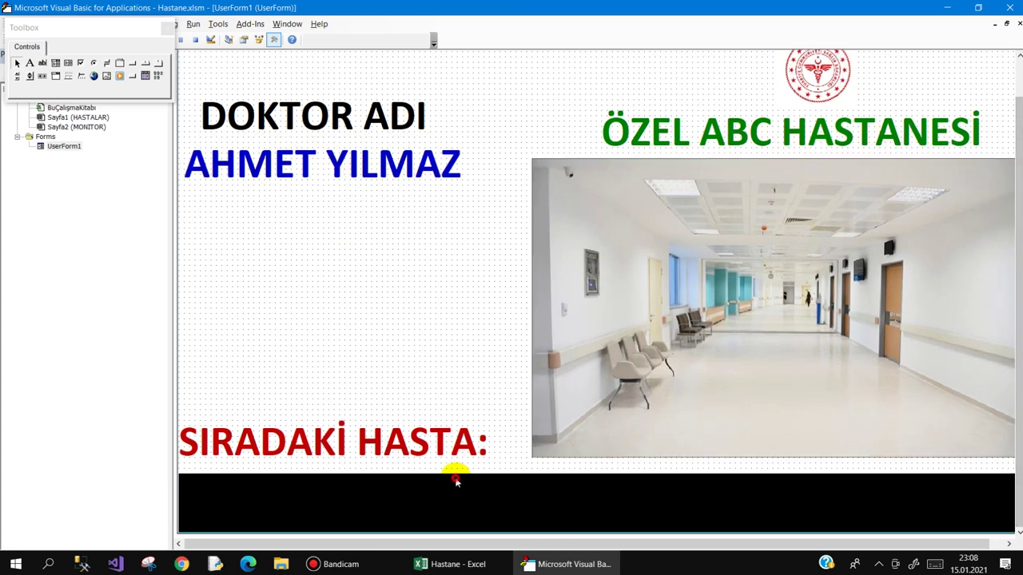
- Inspect the lblHasta ticker label inside the bottom frame, then open the form's code
{"action": "left_click", "coordinate": [244, 40]}
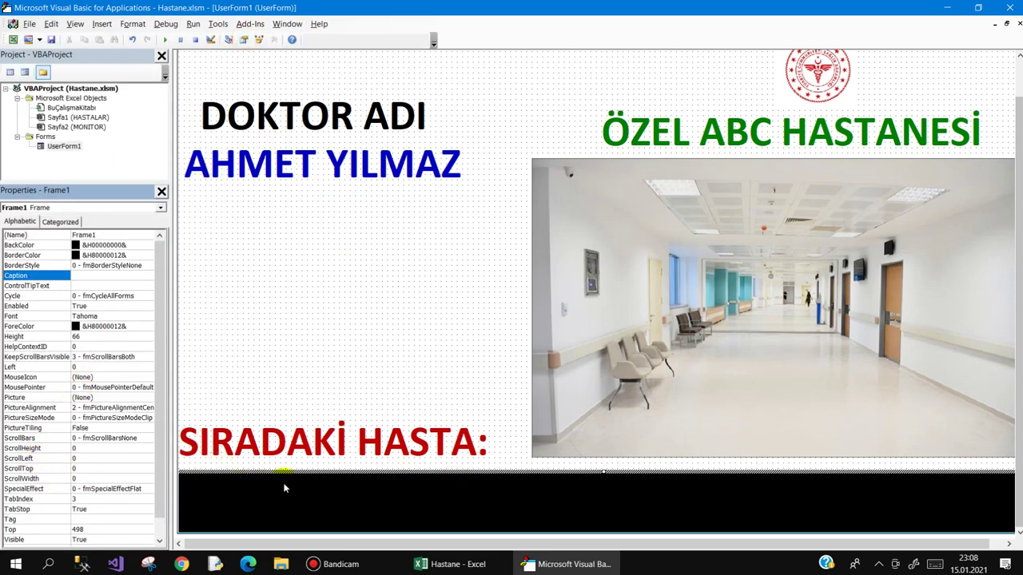
{"action": "left_click", "coordinate": [988, 508]}
{"action": "left_click", "coordinate": [983, 508]}
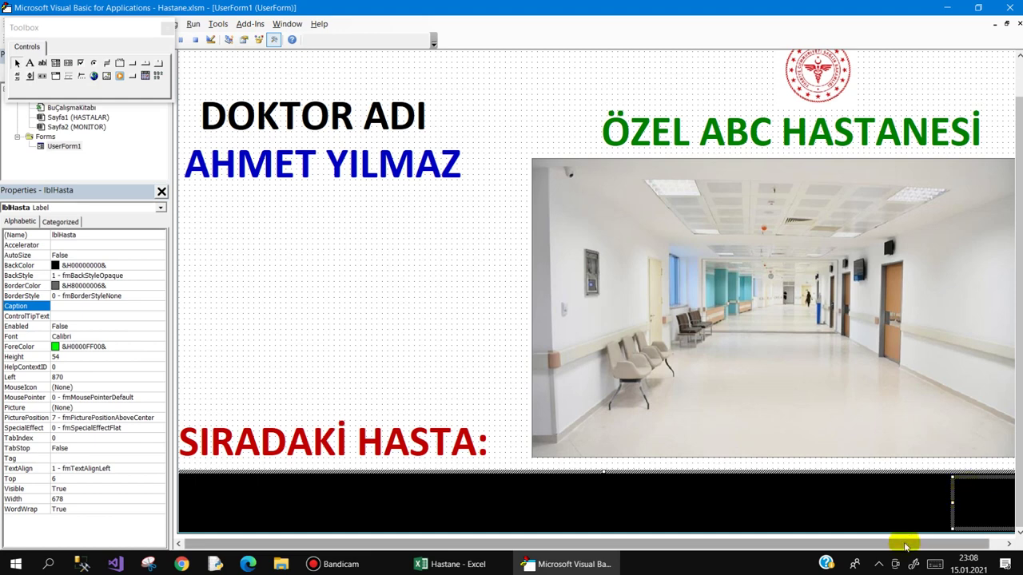
{"action": "left_click_drag", "start_coordinate": [906, 544], "coordinate": [986, 516]}
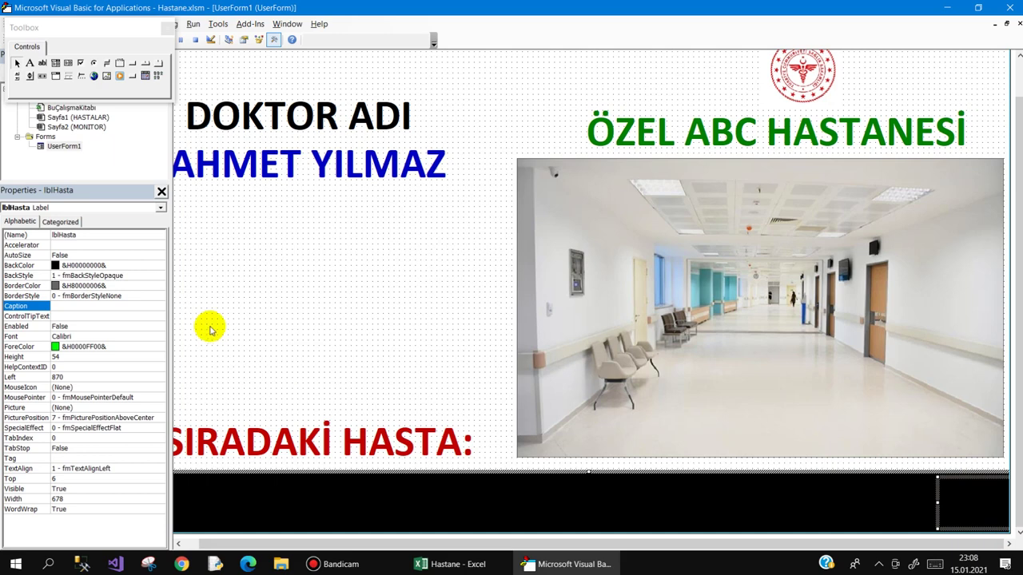
{"action": "left_click", "coordinate": [80, 235]}
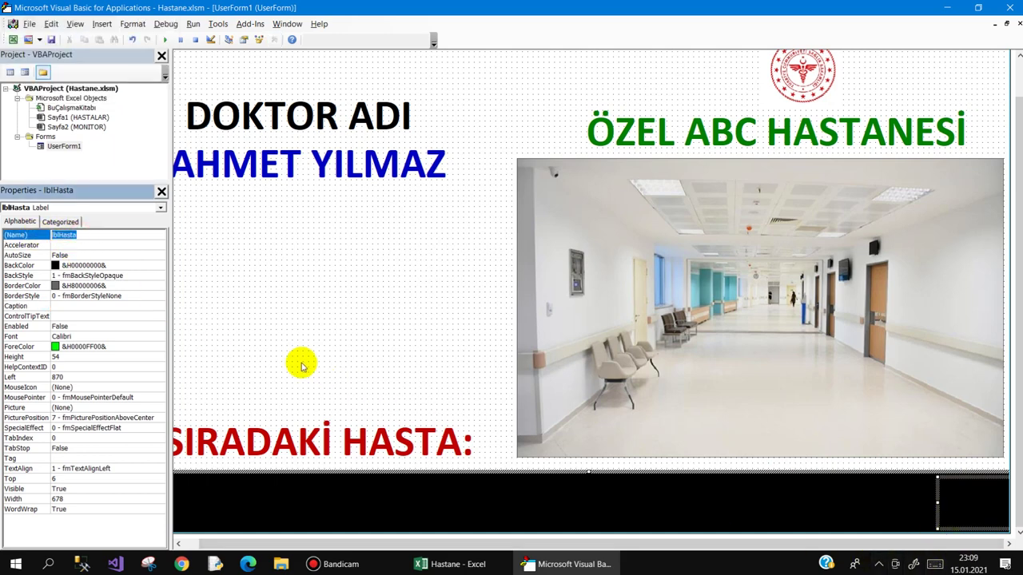
{"action": "left_click", "coordinate": [278, 330]}
{"action": "double_click", "coordinate": [277, 330]}
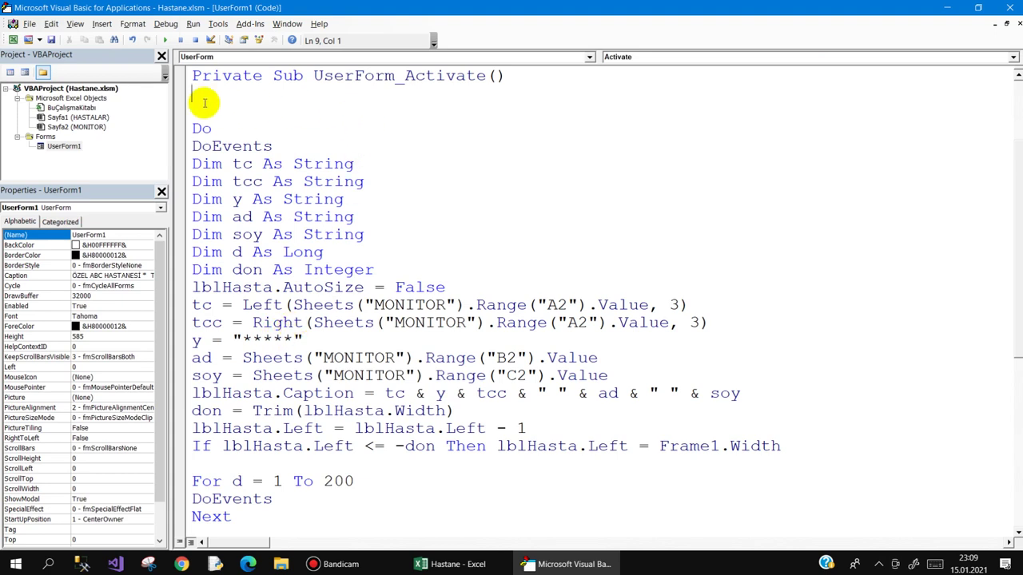
- Delete the blank line at the top of UserForm_Activate and return to the form design
{"action": "left_click_drag", "start_coordinate": [192, 90], "coordinate": [192, 108]}
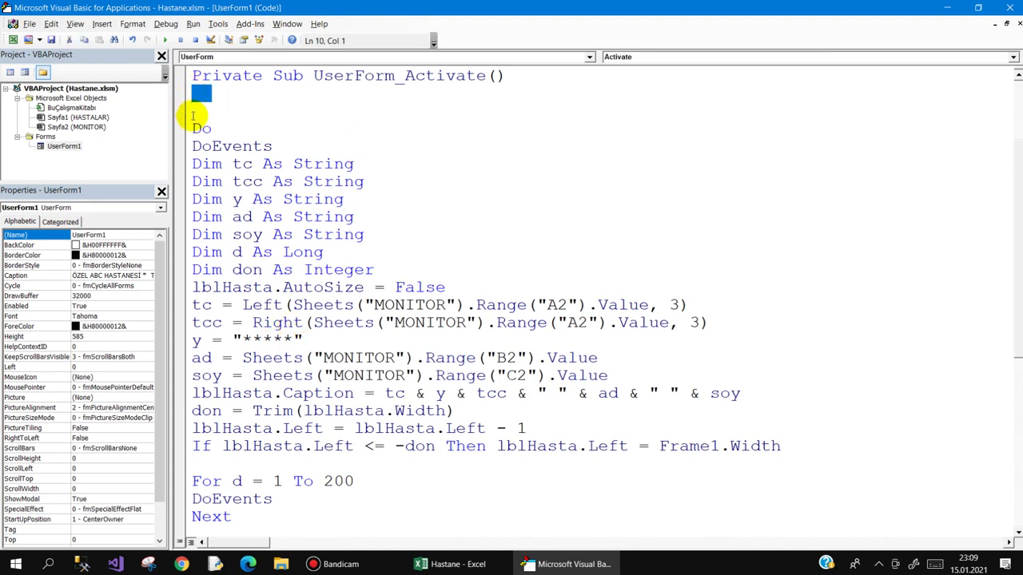
{"action": "key", "text": "Delete"}
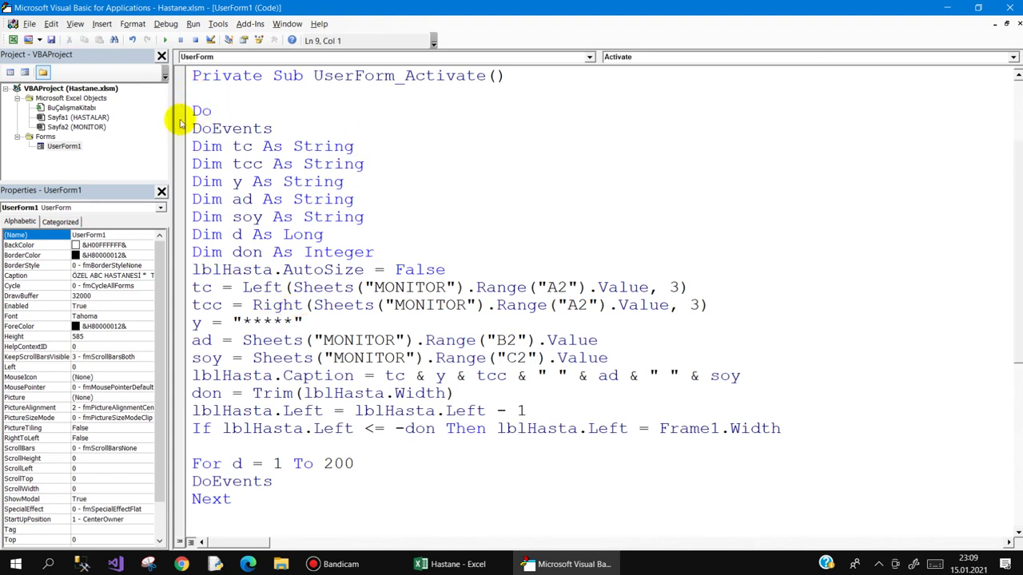
{"action": "double_click", "coordinate": [64, 146]}
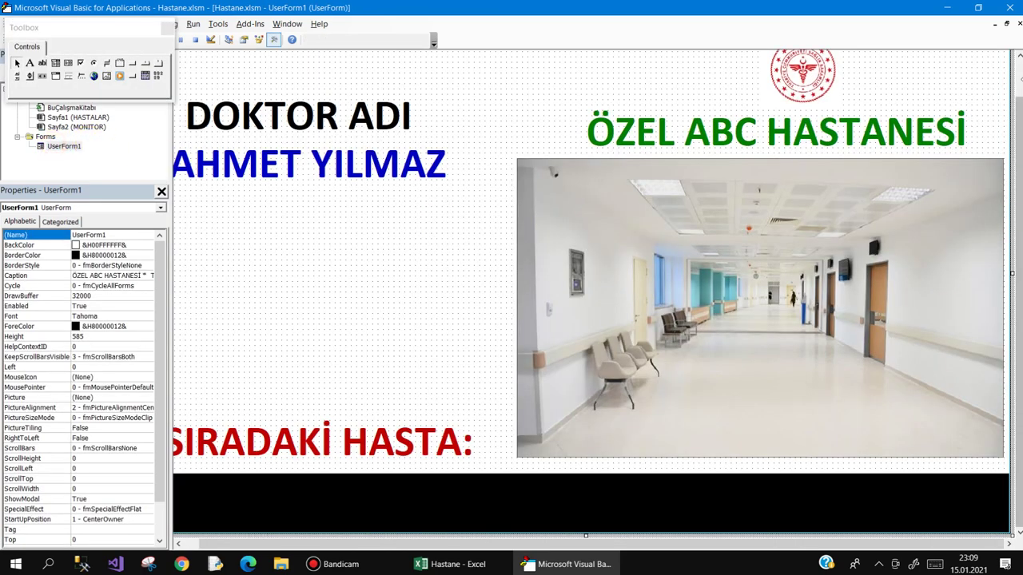
{"action": "scroll", "coordinate": [375, 166], "scroll_direction": "up", "scroll_amount": 1}
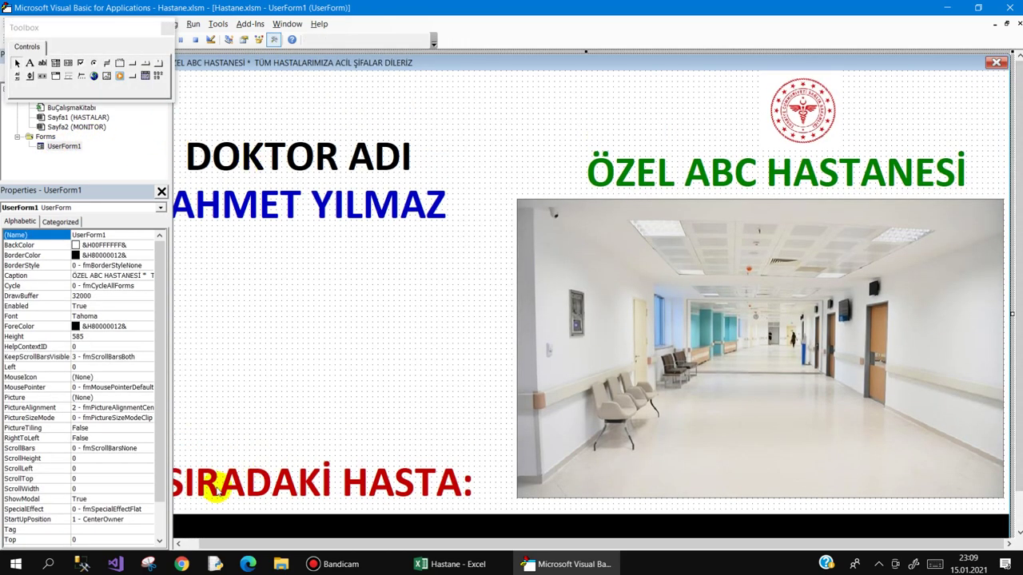
{"action": "left_click", "coordinate": [179, 543]}
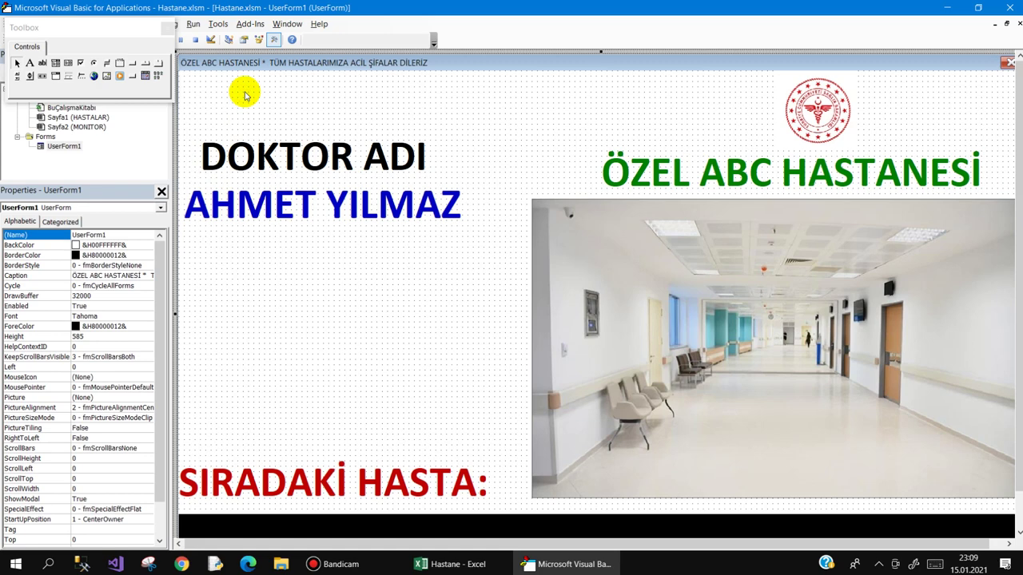
- Place a new blank label on the form, then delete it as unneeded
{"action": "left_click", "coordinate": [33, 64]}
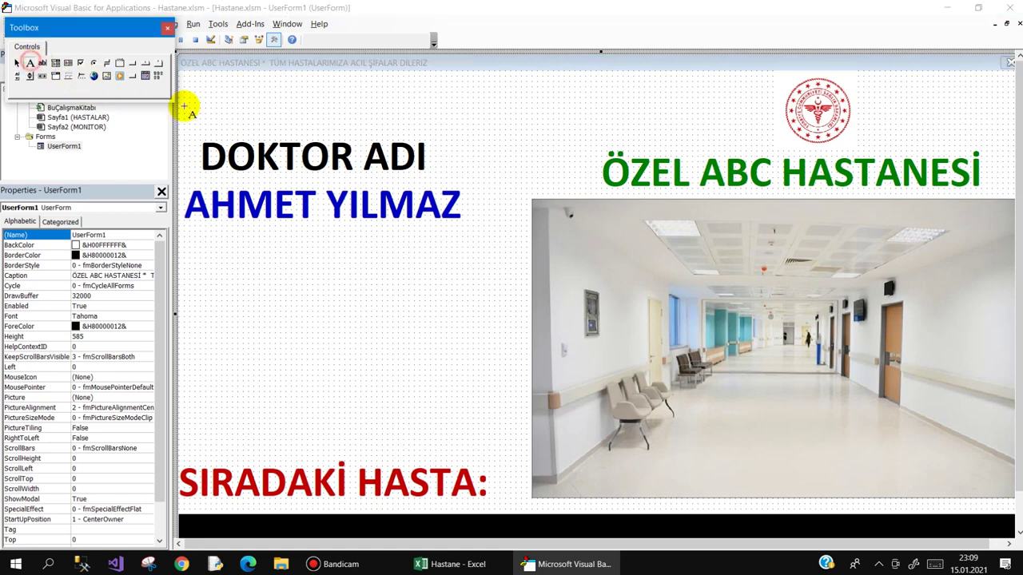
{"action": "left_click", "coordinate": [188, 85]}
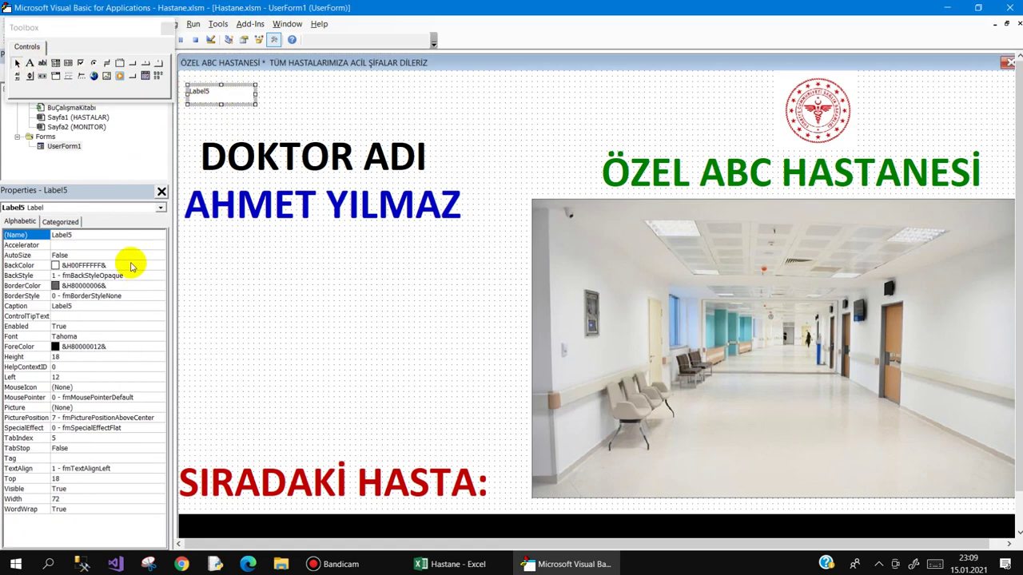
{"action": "left_click", "coordinate": [101, 337]}
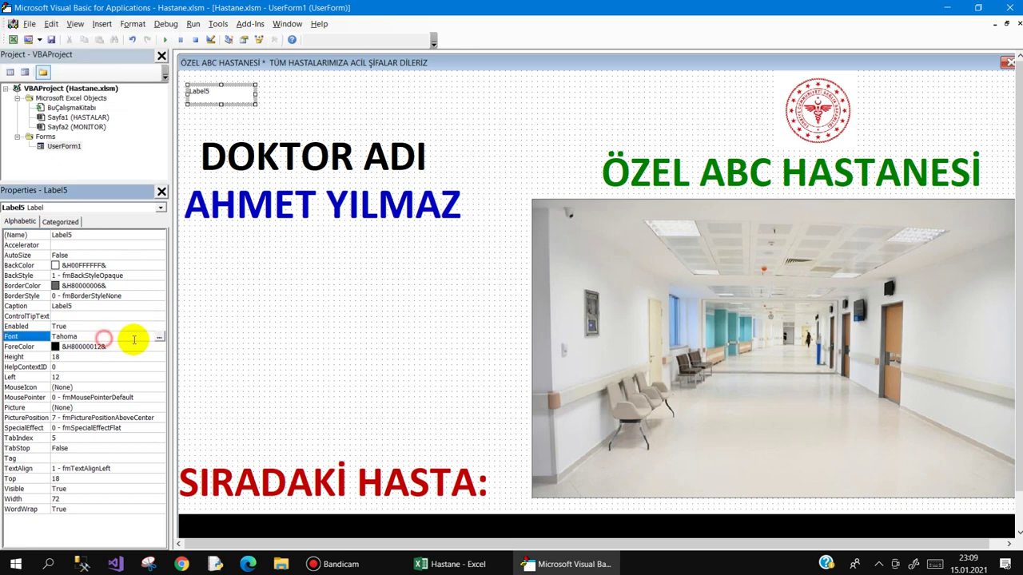
{"action": "left_click", "coordinate": [308, 166]}
{"action": "left_click", "coordinate": [197, 94]}
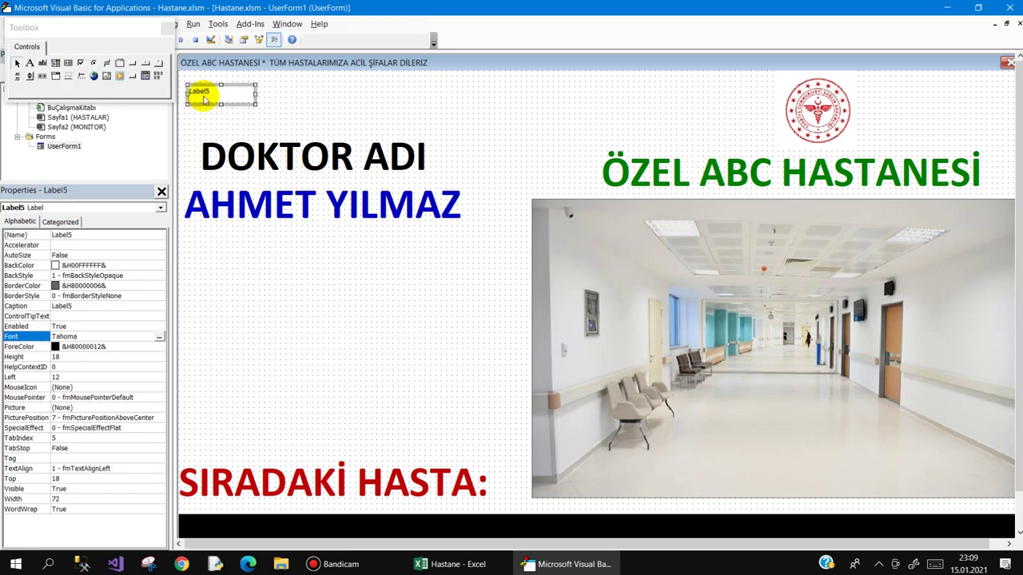
{"action": "key", "text": "Delete"}
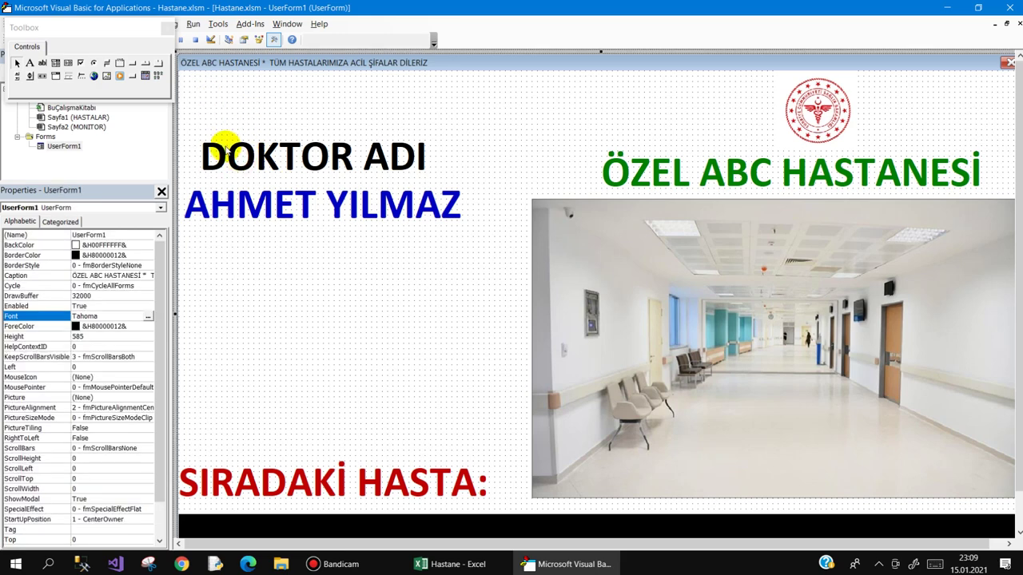
- Copy the DOKTOR ADI label twice below the doctor's name and rename one lblTarih
{"action": "left_click", "coordinate": [230, 149]}
{"action": "left_click_drag", "start_coordinate": [230, 128], "coordinate": [229, 89]}
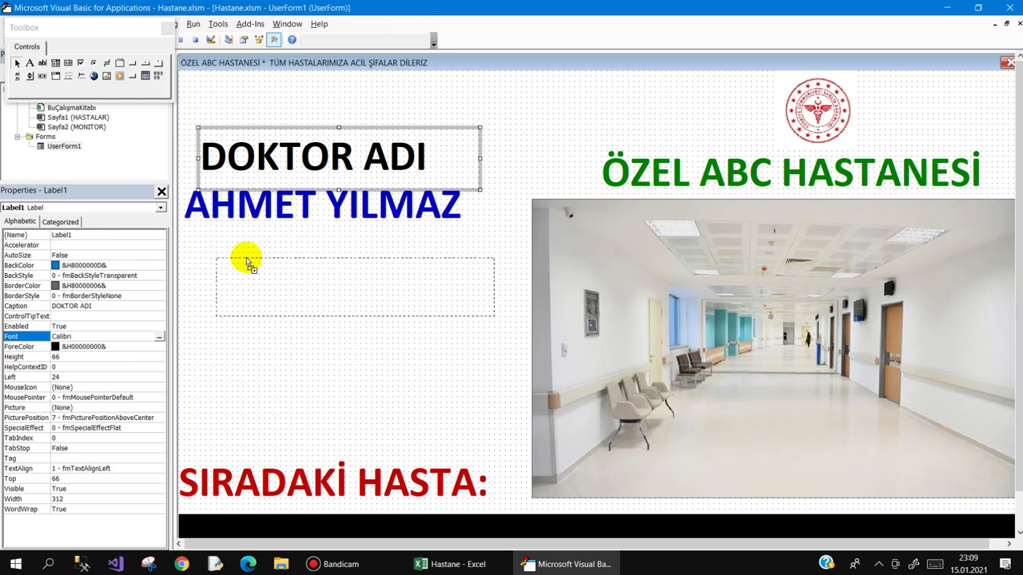
{"action": "left_click_drag", "start_coordinate": [227, 80], "coordinate": [298, 280], "text": "ctrl"}
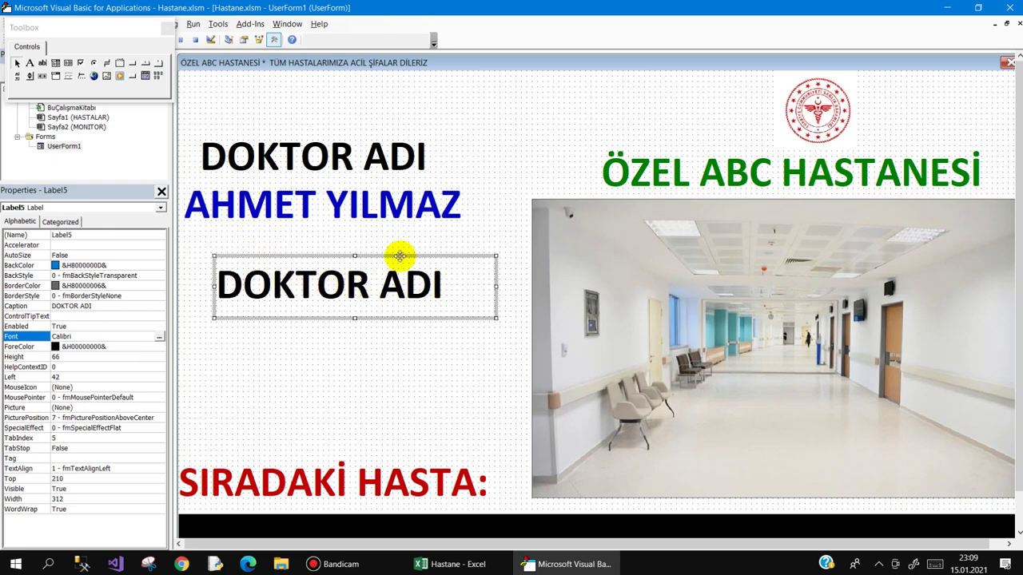
{"action": "mouse_move", "coordinate": [400, 256]}
{"action": "left_mouse_down", "text": "ctrl"}
{"action": "mouse_move", "coordinate": [400, 342]}
{"action": "mouse_move", "coordinate": [407, 323]}
{"action": "left_mouse_up", "text": "ctrl"}
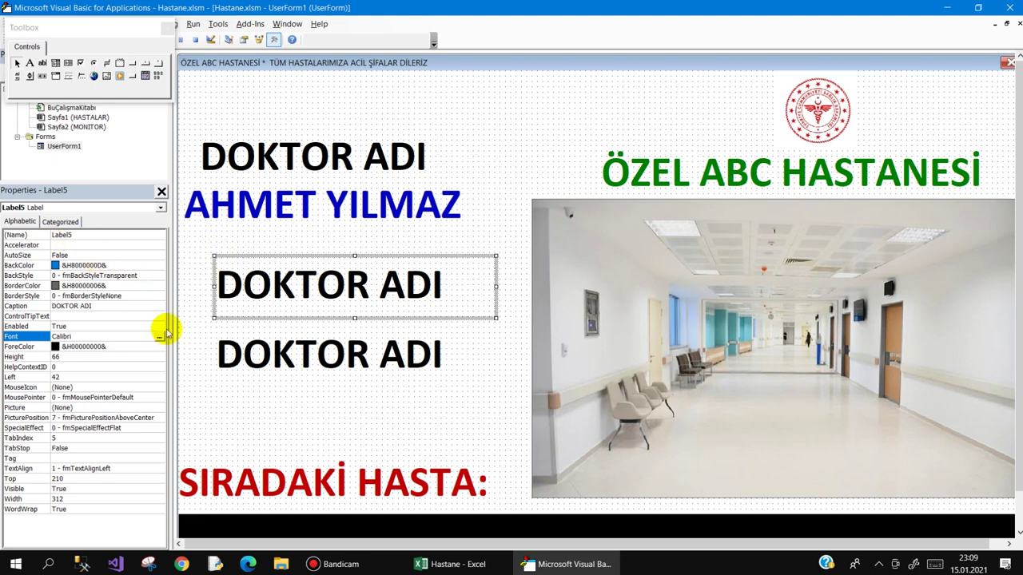
{"action": "left_click", "coordinate": [46, 237]}
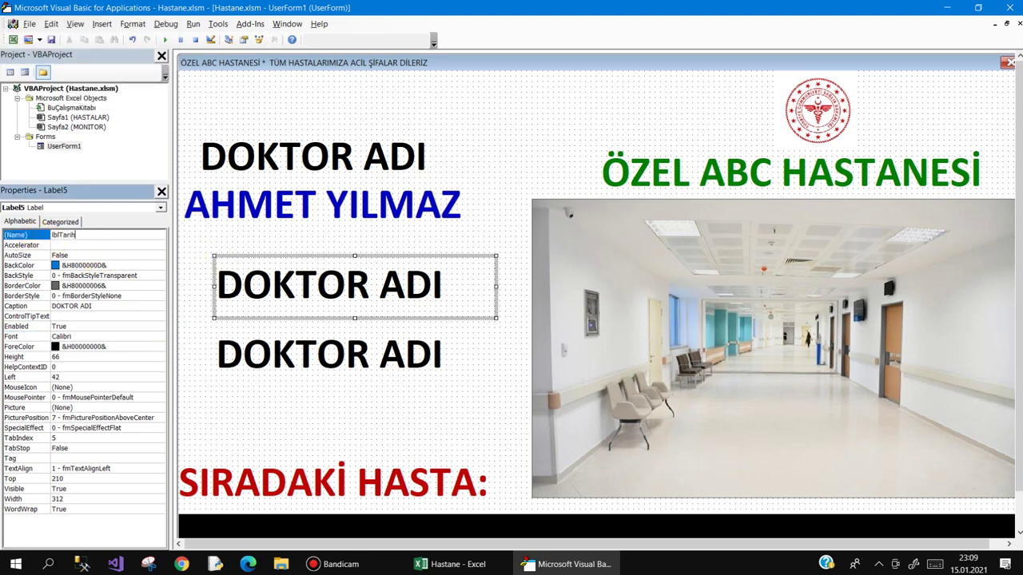
- Set the copied labels' names, dismissing the illegal object name error
{"action": "left_click", "coordinate": [304, 343]}
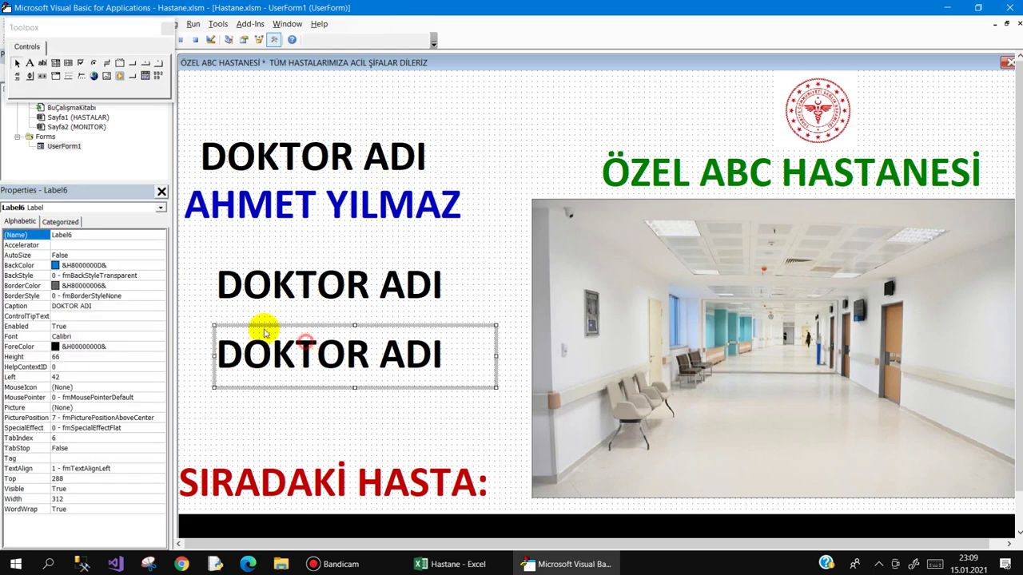
{"action": "left_click", "coordinate": [50, 236]}
{"action": "type", "text": "lblSaat"}
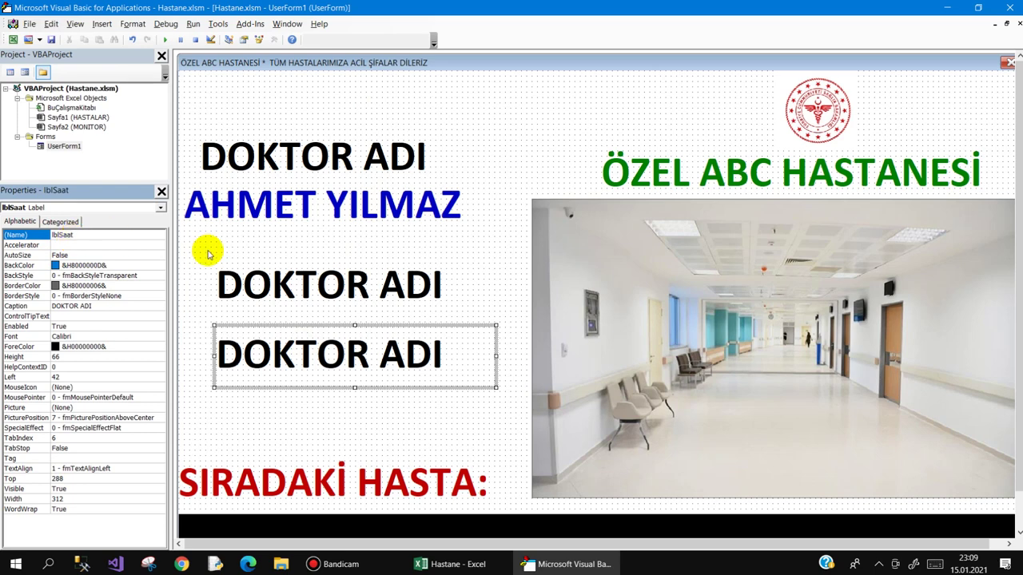
{"action": "left_click", "coordinate": [324, 286]}
{"action": "left_click", "coordinate": [42, 235]}
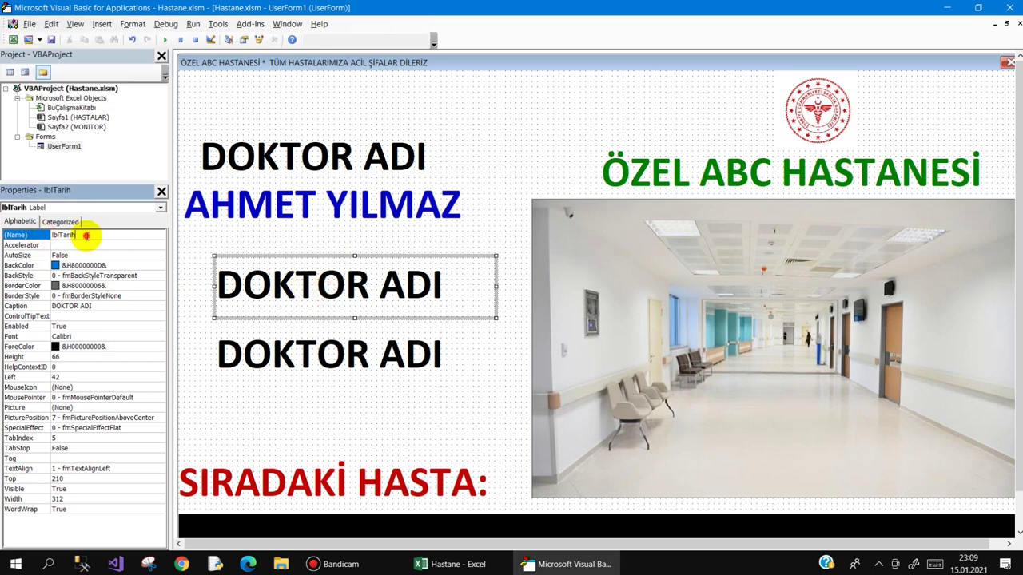
{"action": "key", "text": "BackSpace"}
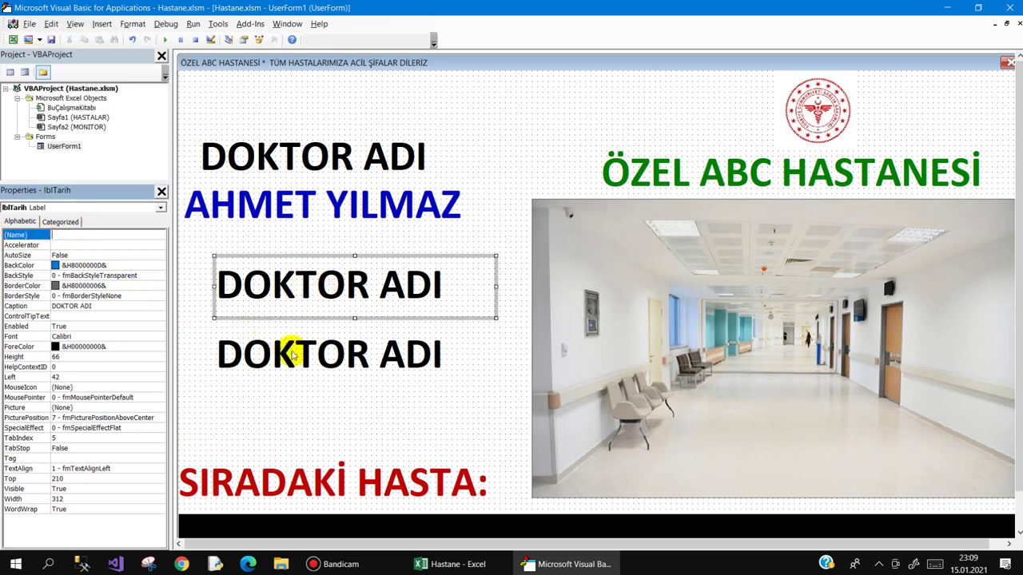
{"action": "left_click", "coordinate": [292, 352]}
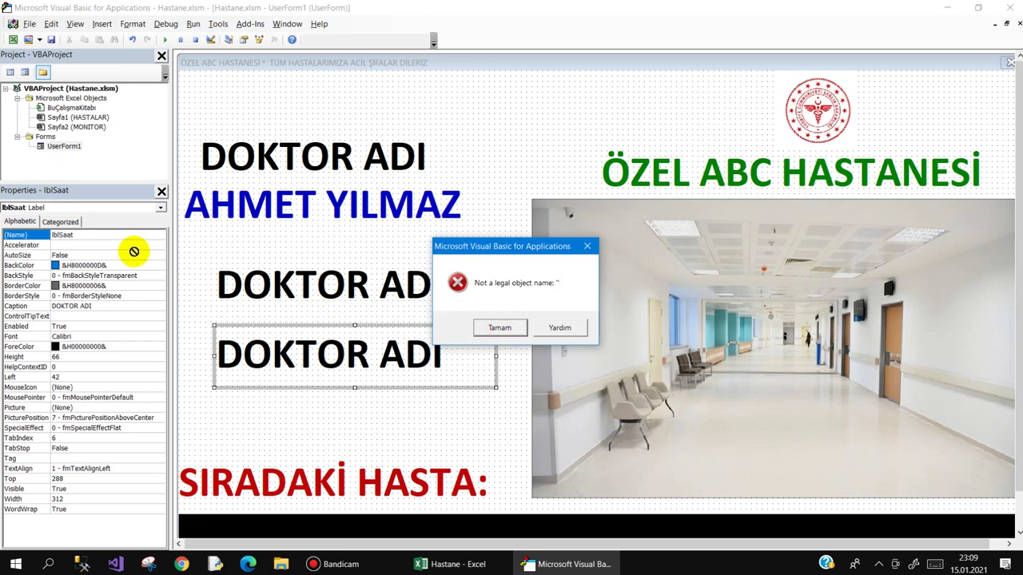
{"action": "left_click", "coordinate": [126, 310]}
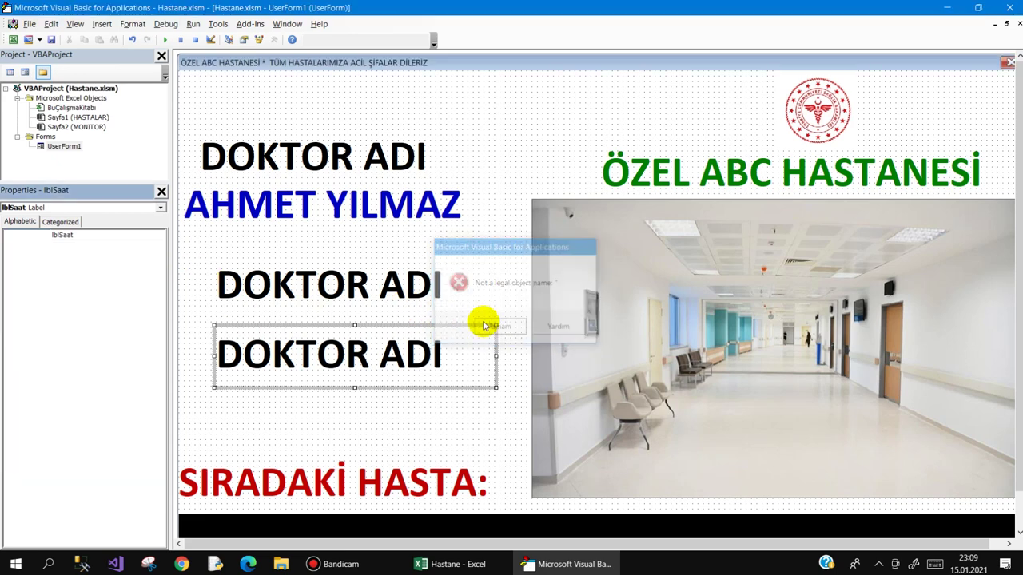
{"action": "left_click", "coordinate": [491, 323]}
- Clear the DOKTOR ADI captions of the two copied labels
{"action": "left_click", "coordinate": [302, 293]}
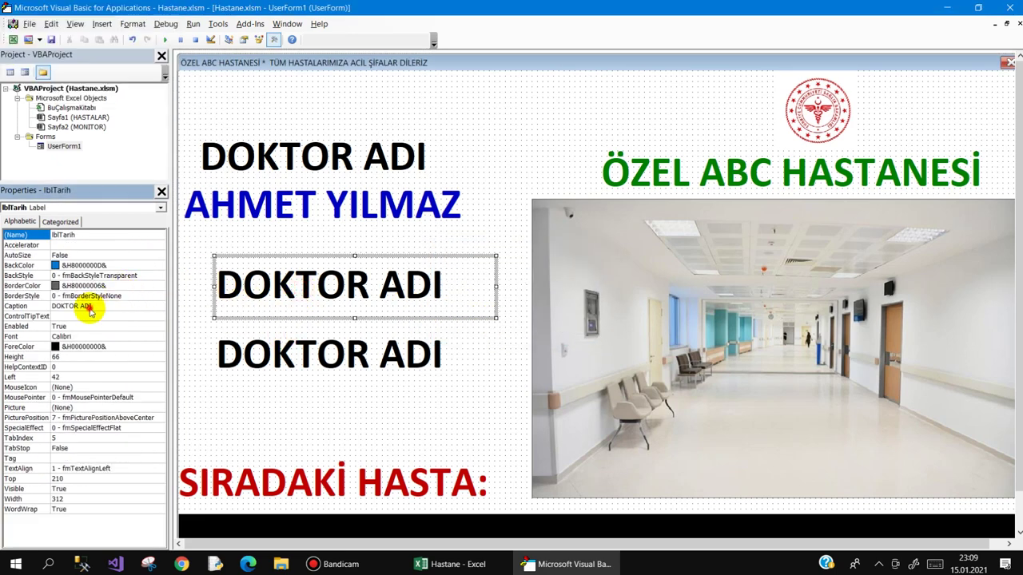
{"action": "left_click", "coordinate": [112, 306]}
{"action": "left_click", "coordinate": [347, 354]}
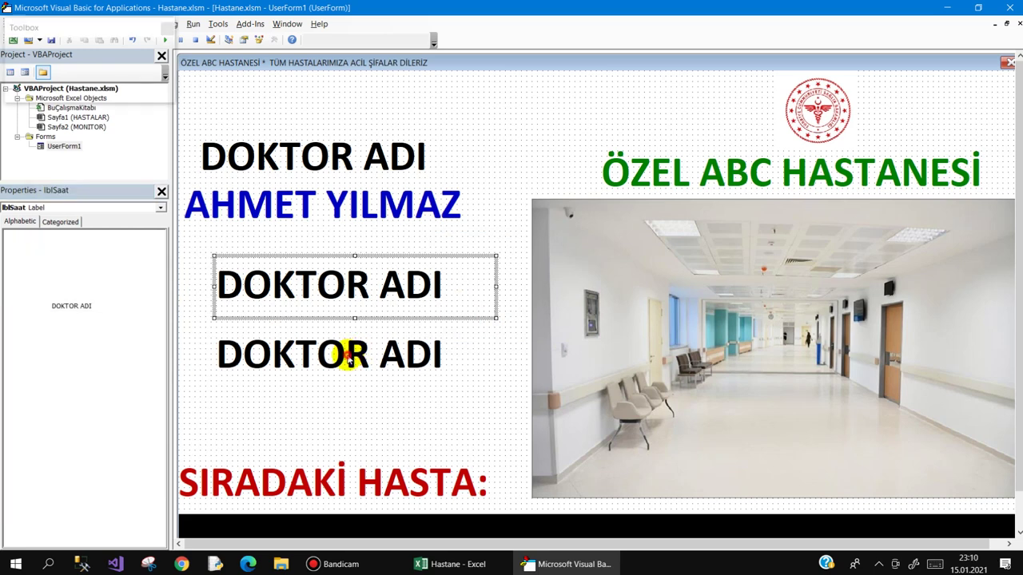
{"action": "left_click", "coordinate": [104, 308]}
{"action": "double_click", "coordinate": [104, 308]}
{"action": "key", "text": "BackSpace"}
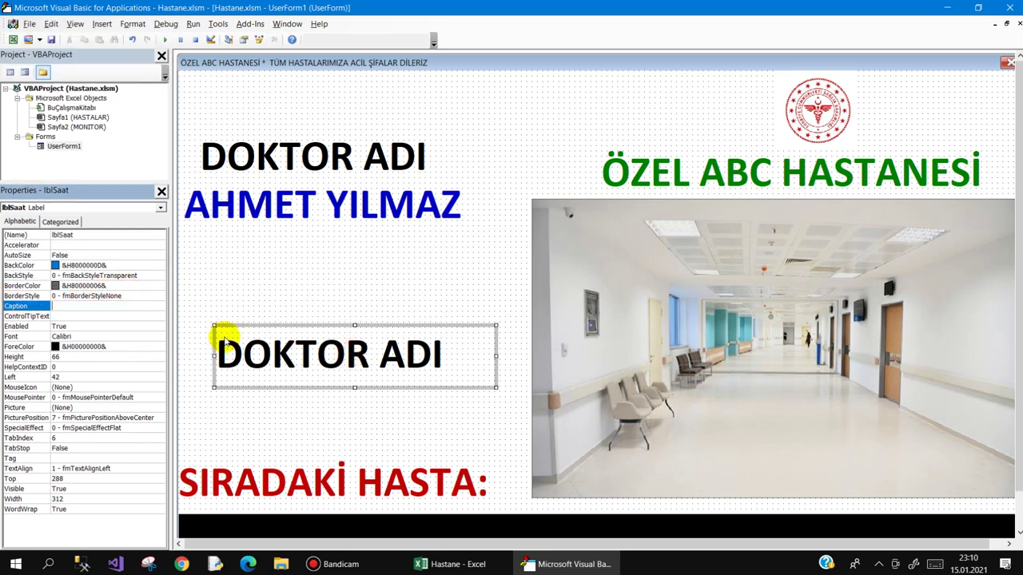
- Set both labels' ForeColor to purple &H00800080& from the Palette, then open the form's code
{"action": "left_click", "coordinate": [339, 291]}
{"action": "left_click", "coordinate": [319, 354], "text": "ctrl"}
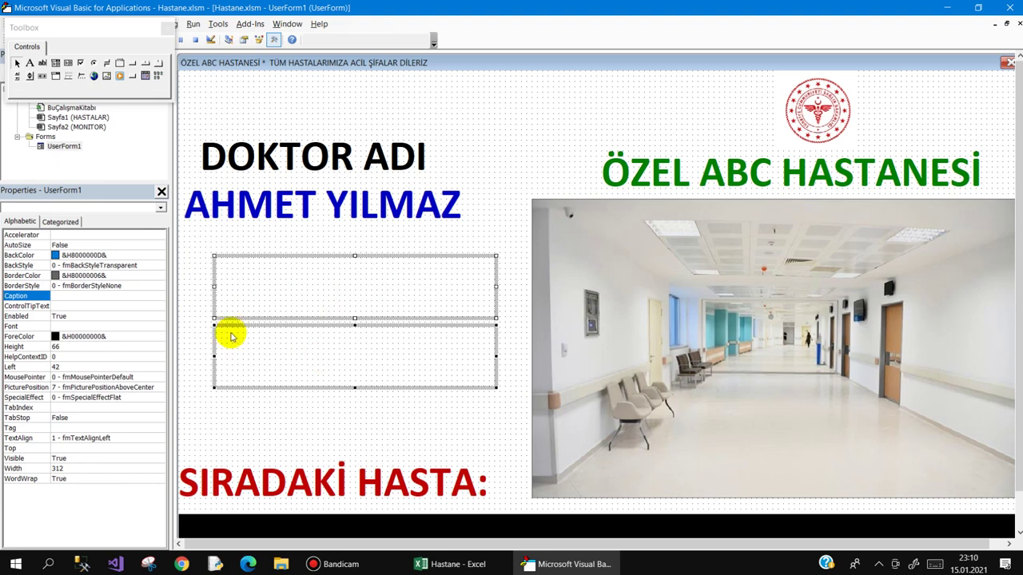
{"action": "left_click", "coordinate": [143, 342]}
{"action": "left_click", "coordinate": [159, 336]}
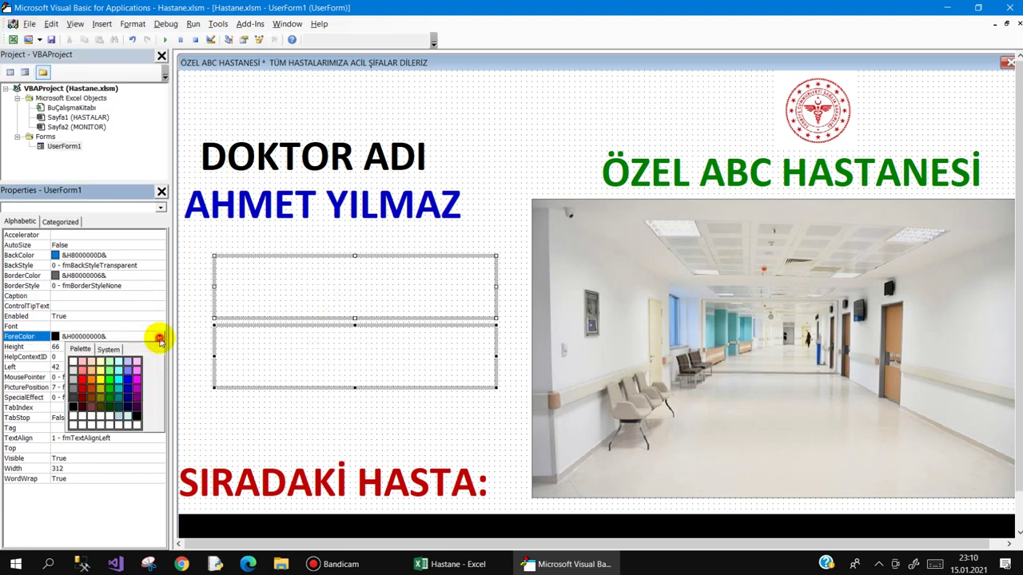
{"action": "left_click", "coordinate": [138, 397]}
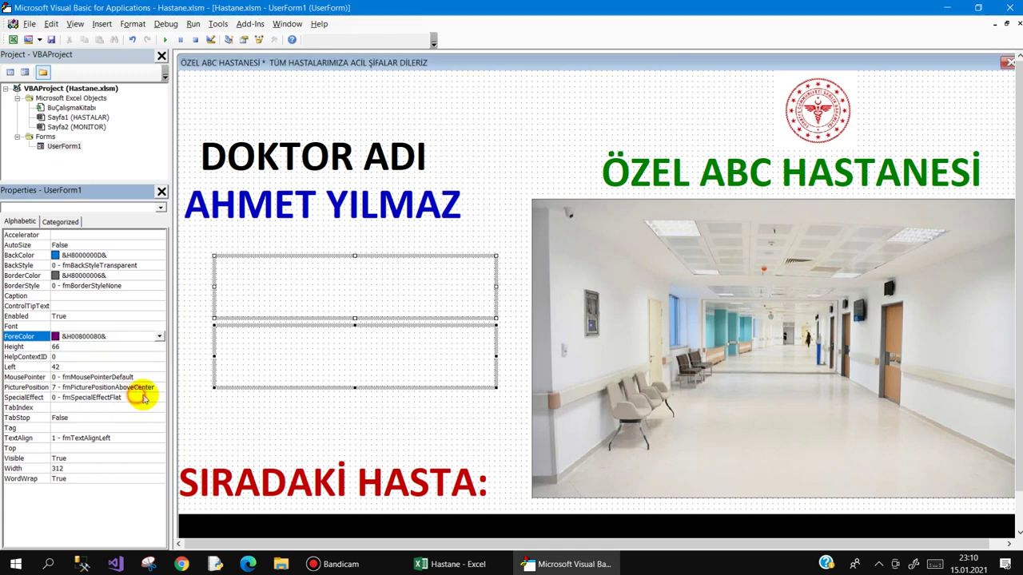
{"action": "left_click", "coordinate": [243, 417]}
{"action": "double_click", "coordinate": [238, 423]}
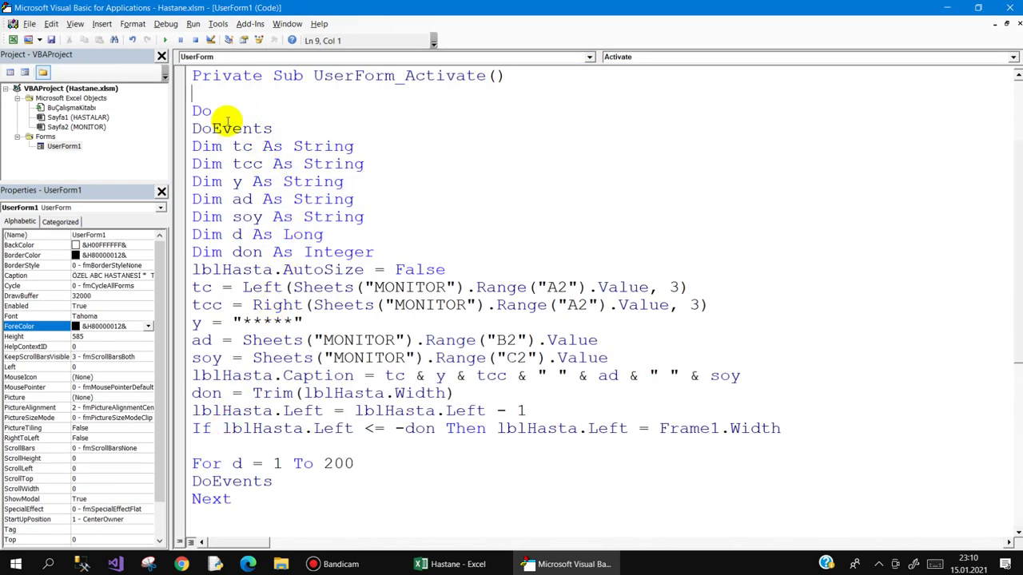
- Add the line lblTarih.Caption = Date after DoEvents
{"action": "left_click", "coordinate": [284, 128]}
{"action": "key", "text": "Return"}
{"action": "type", "text": "lblTarih"}
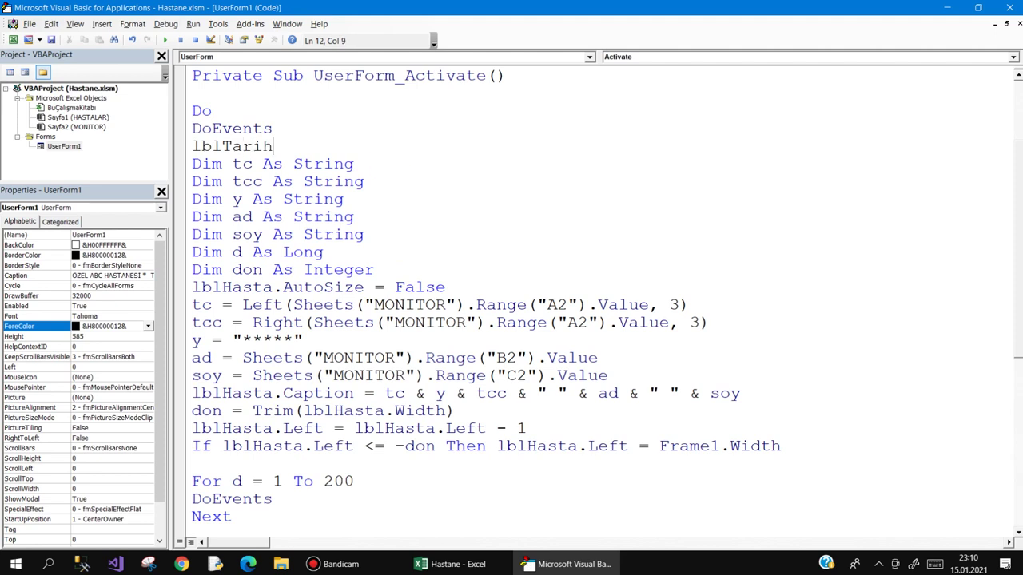
{"action": "type", "text": "."}
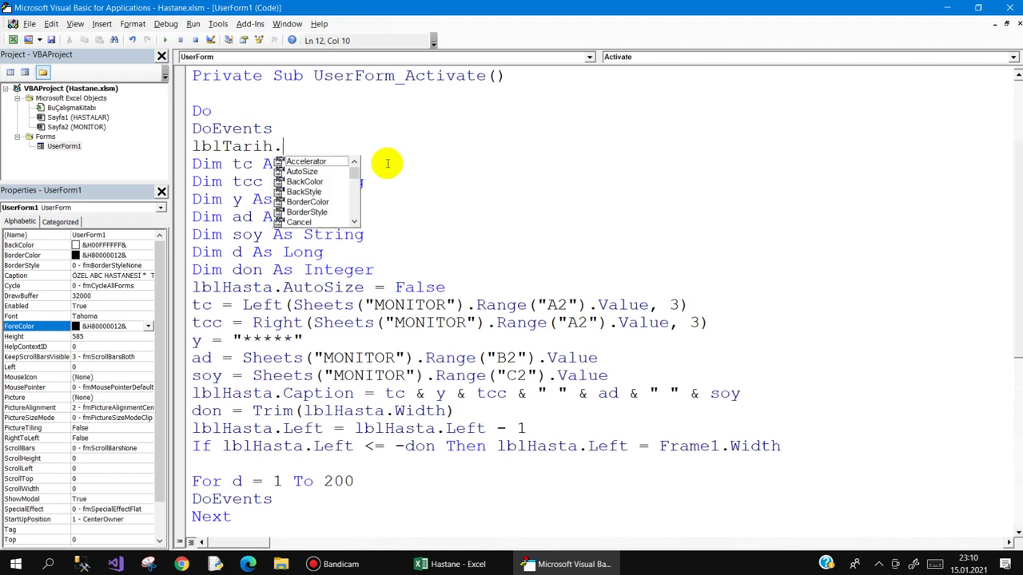
{"action": "type", "text": "c=date"}
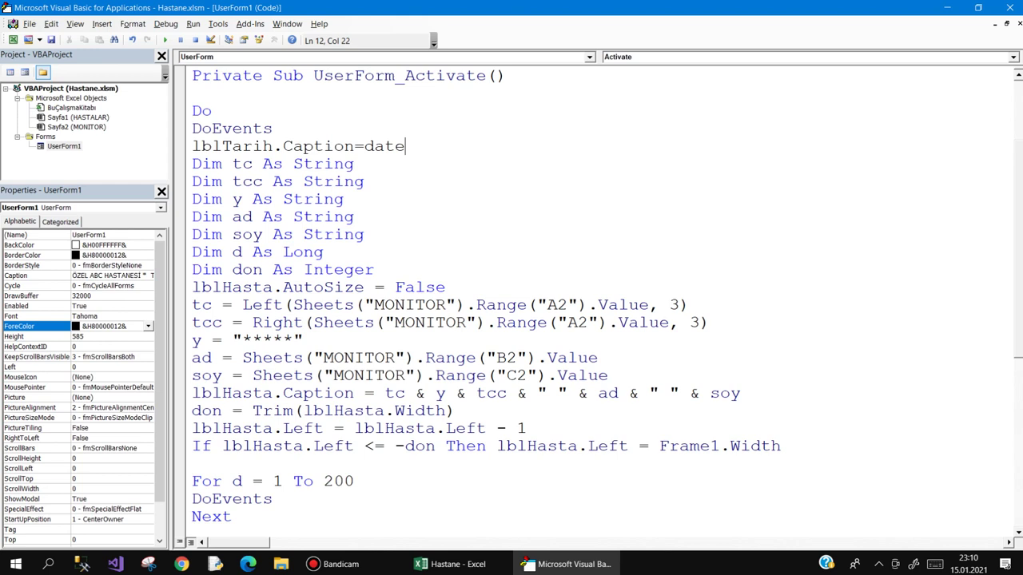
{"action": "key", "text": "Return"}
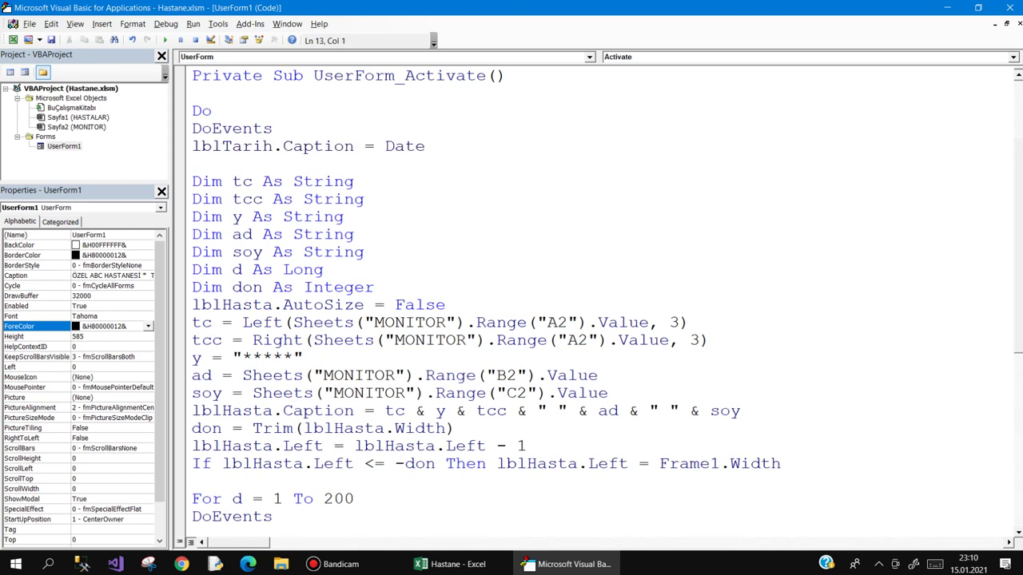
- Duplicate the date line as lblSaat.Caption = Time and run the form to test
{"action": "key", "text": "shift+Up"}
{"action": "key", "text": "ctrl+c"}
{"action": "key", "text": "Down"}
{"action": "key", "text": "ctrl+v"}
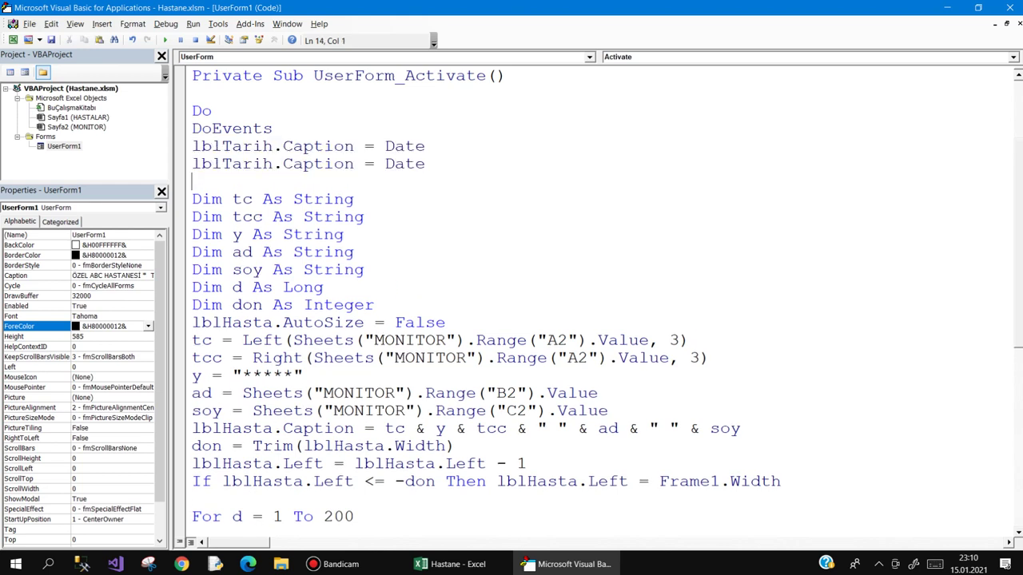
{"action": "key", "text": "shift+Home"}
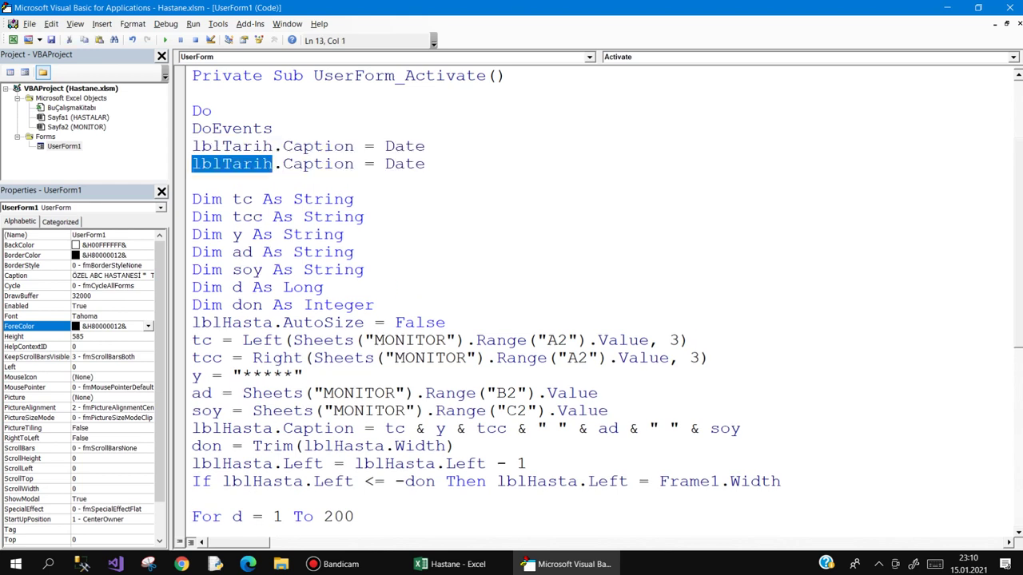
{"action": "type", "text": "lb"}
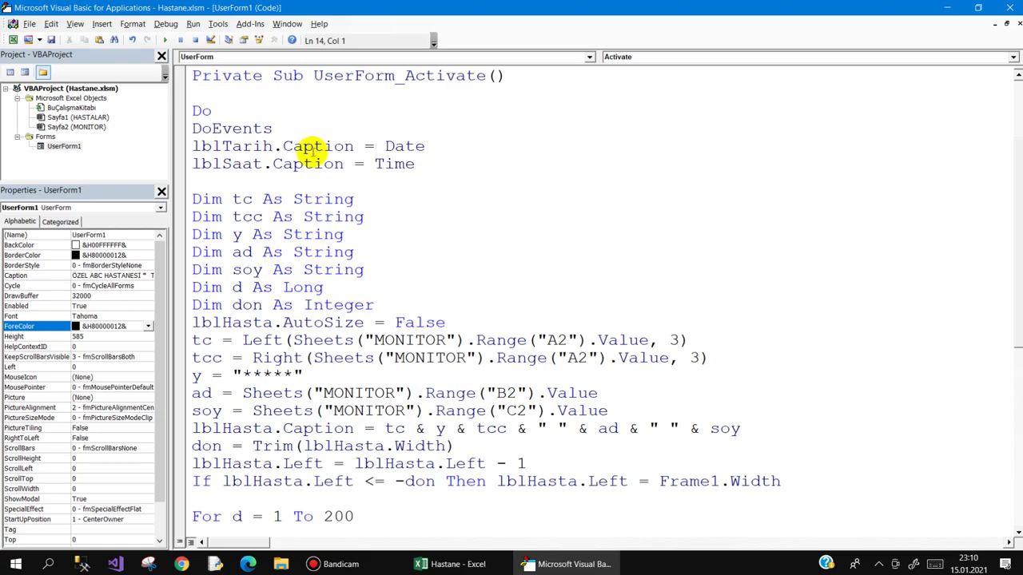
{"action": "left_click", "coordinate": [166, 40]}
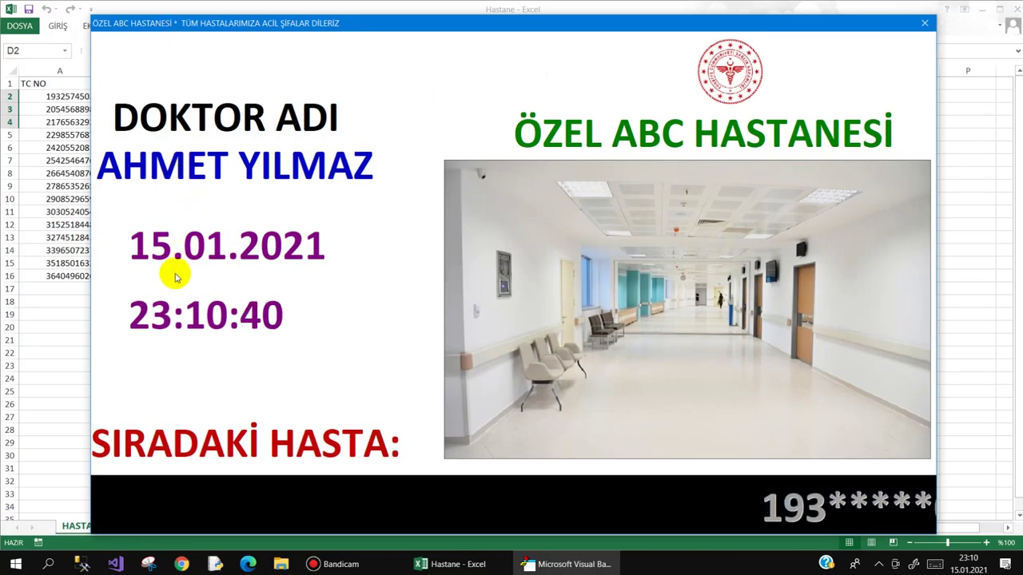
- Check the display's 15.01.2021 date and ticking clock, close it, and return to the VBA editor
{"action": "mouse_move", "coordinate": [449, 23]}
{"action": "left_mouse_down"}
{"action": "mouse_move", "coordinate": [578, 21]}
{"action": "mouse_move", "coordinate": [432, 18]}
{"action": "left_mouse_up"}
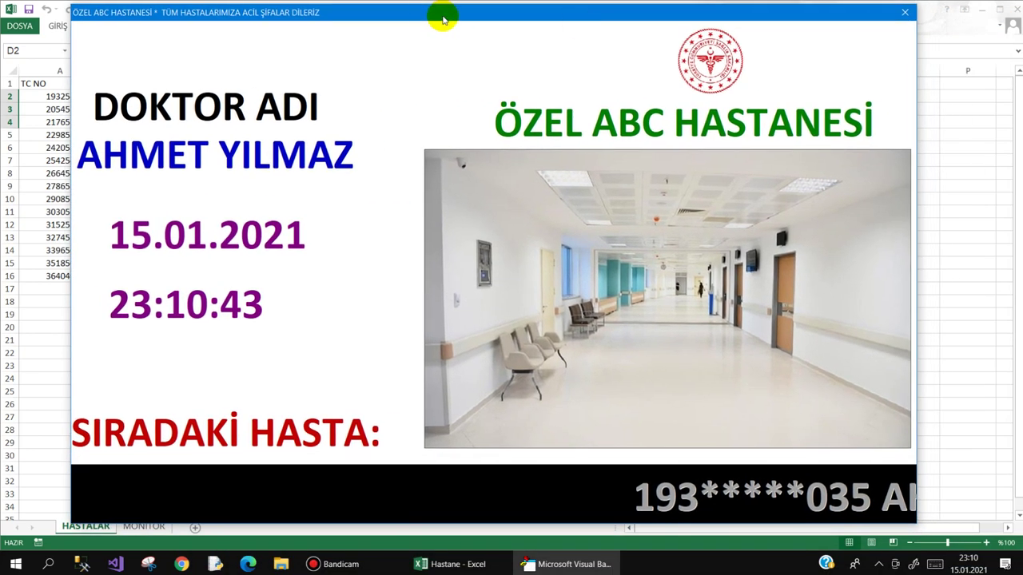
{"action": "left_click", "coordinate": [904, 13]}
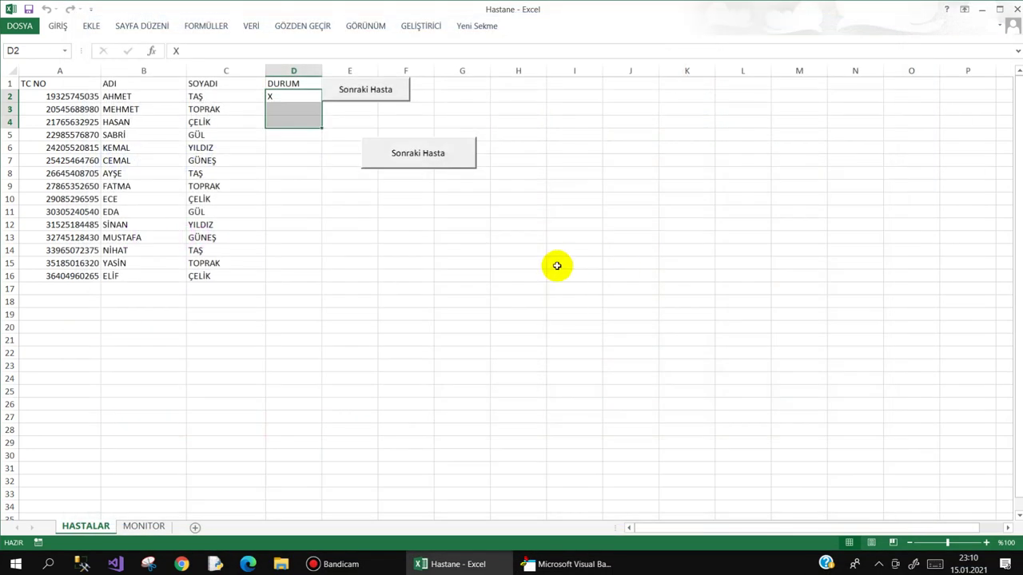
{"action": "left_click", "coordinate": [532, 564]}
- Centre the lblSaat clock label's text by setting TextAlign to 2 - fmTextAlignCenter
{"action": "double_click", "coordinate": [64, 145]}
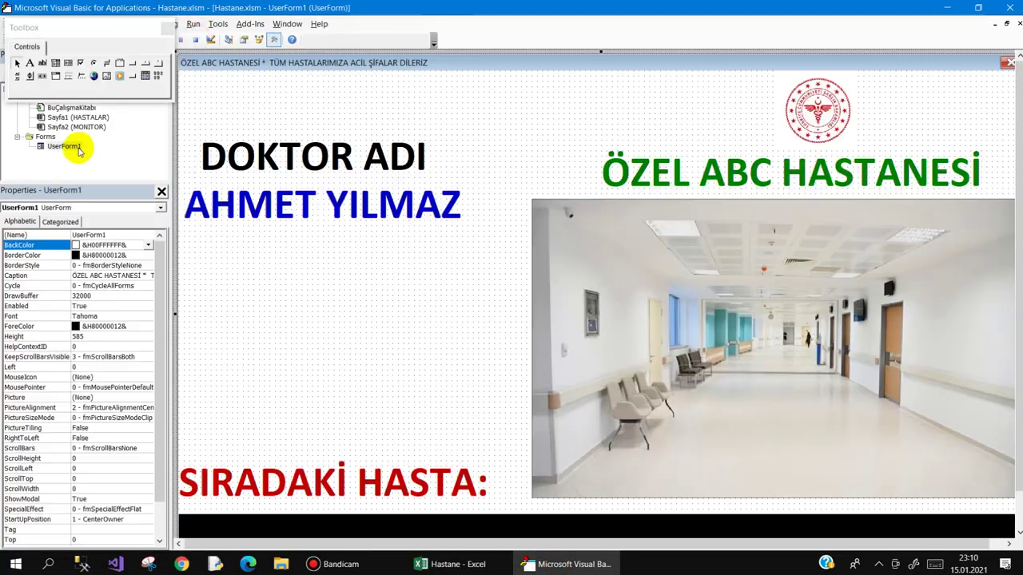
{"action": "left_click", "coordinate": [302, 381]}
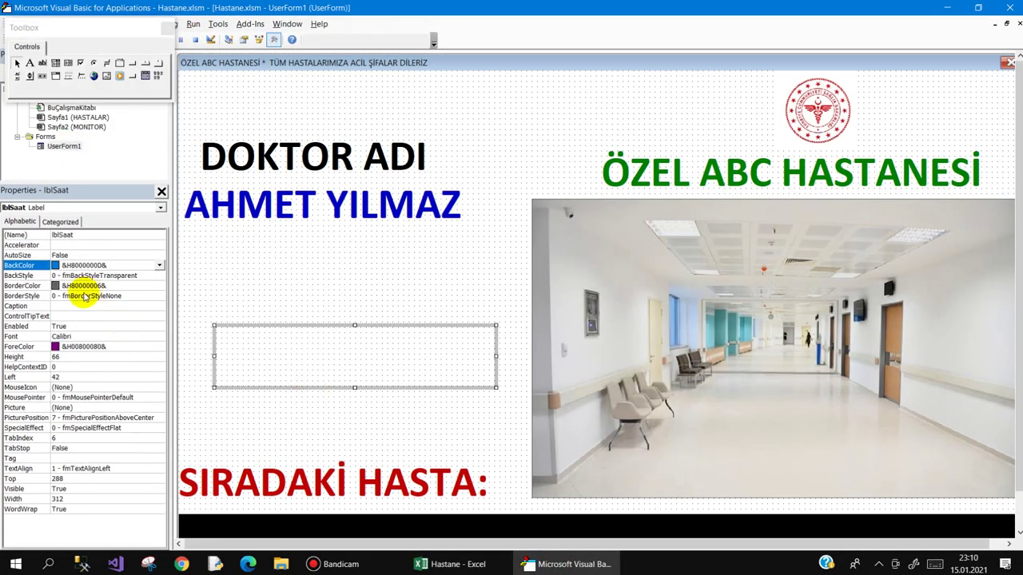
{"action": "double_click", "coordinate": [40, 470]}
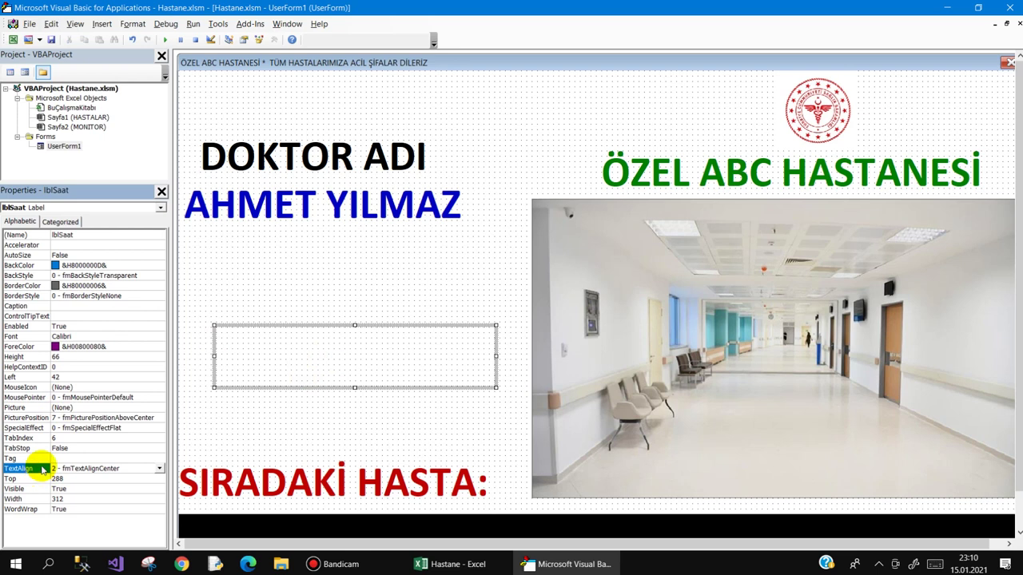
{"action": "left_click", "coordinate": [263, 428]}
{"action": "left_click", "coordinate": [244, 62]}
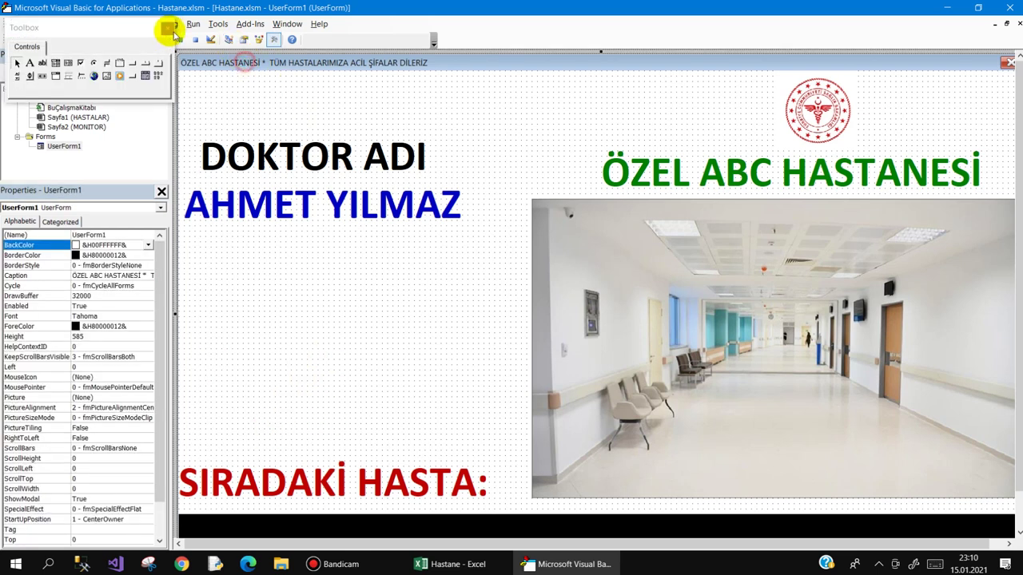
- Test-run the form to check the centred clock, then return to the UserForm1 designer
{"action": "left_click", "coordinate": [164, 39]}
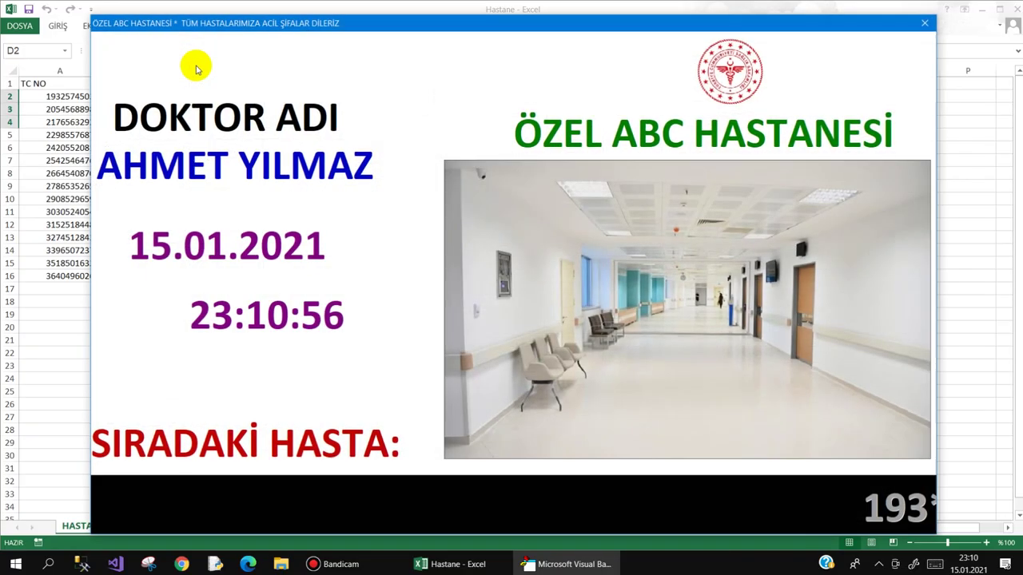
{"action": "left_click", "coordinate": [925, 21]}
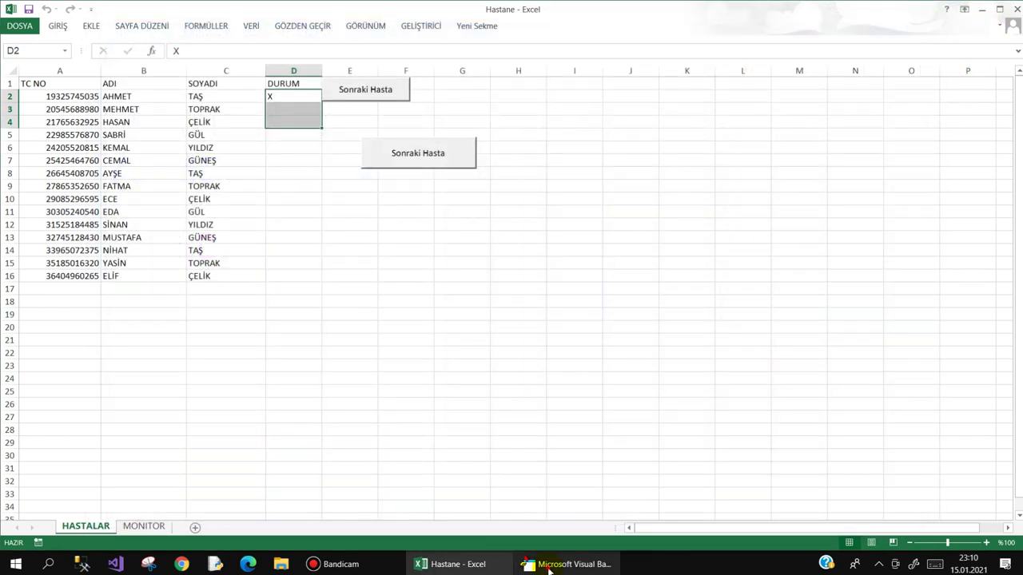
{"action": "left_click", "coordinate": [549, 564]}
{"action": "double_click", "coordinate": [64, 147]}
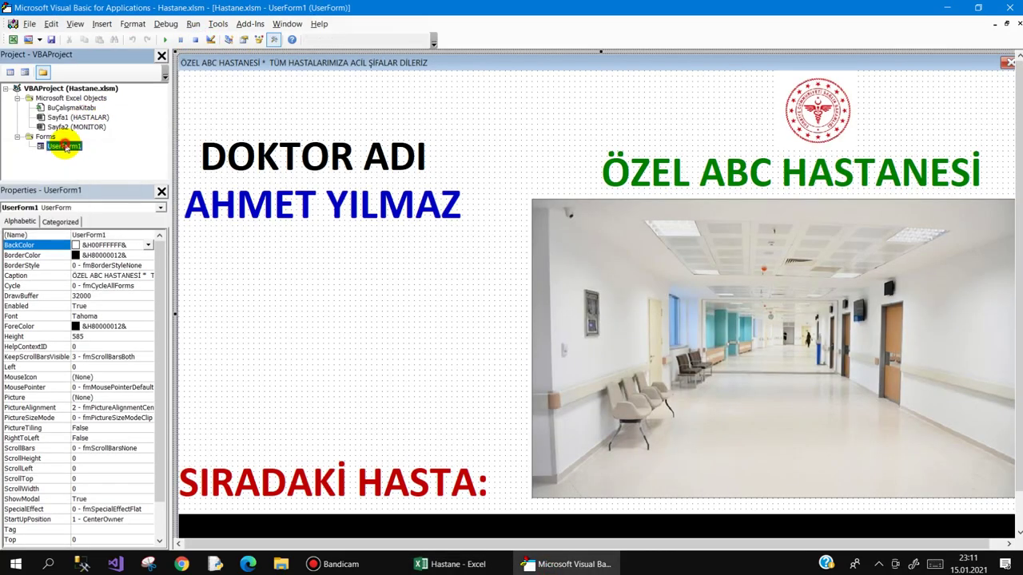
- Centre the lblTarih date label's text with TextAlign 2 - fmTextAlignCenter
{"action": "left_click", "coordinate": [365, 282]}
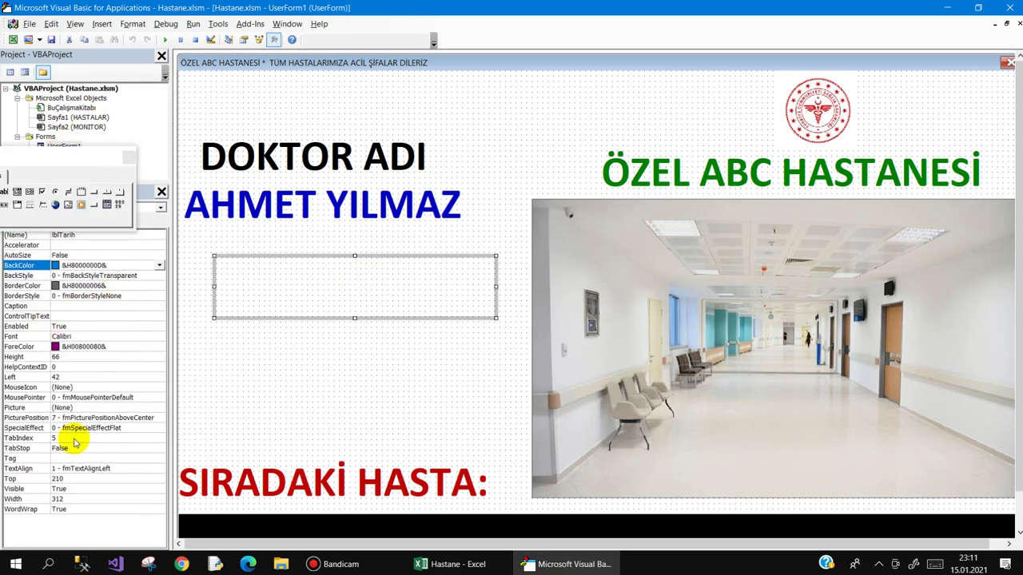
{"action": "double_click", "coordinate": [40, 469]}
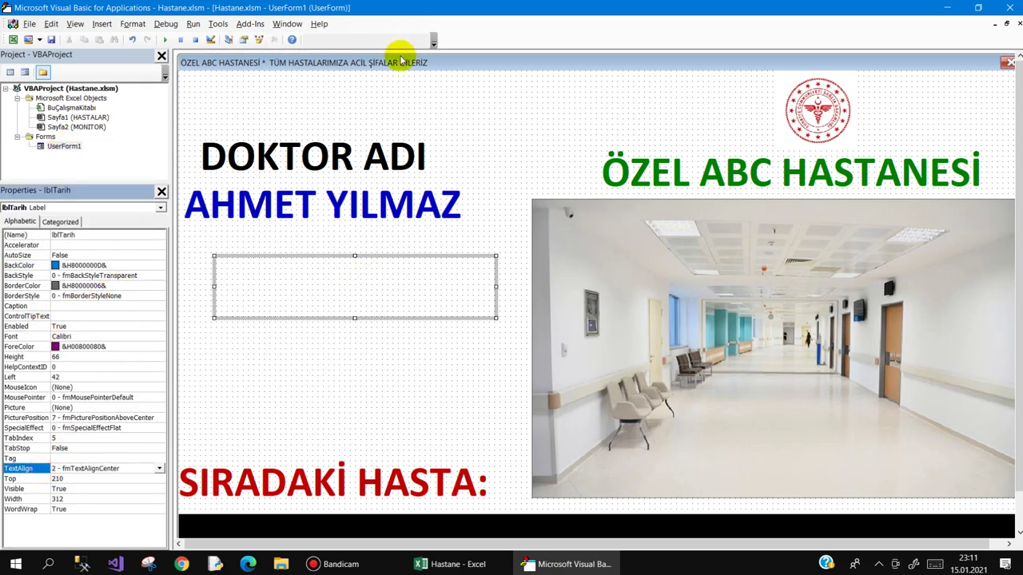
{"action": "left_click", "coordinate": [402, 62]}
- Test-run the form to check the centred date, then close it and return to the editor
{"action": "left_click", "coordinate": [168, 44]}
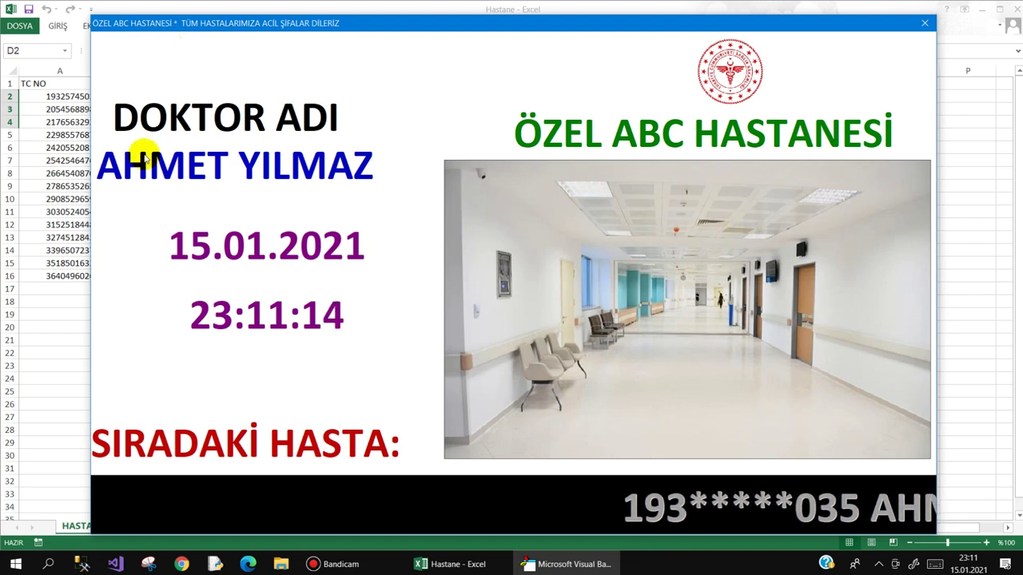
{"action": "left_click", "coordinate": [923, 23]}
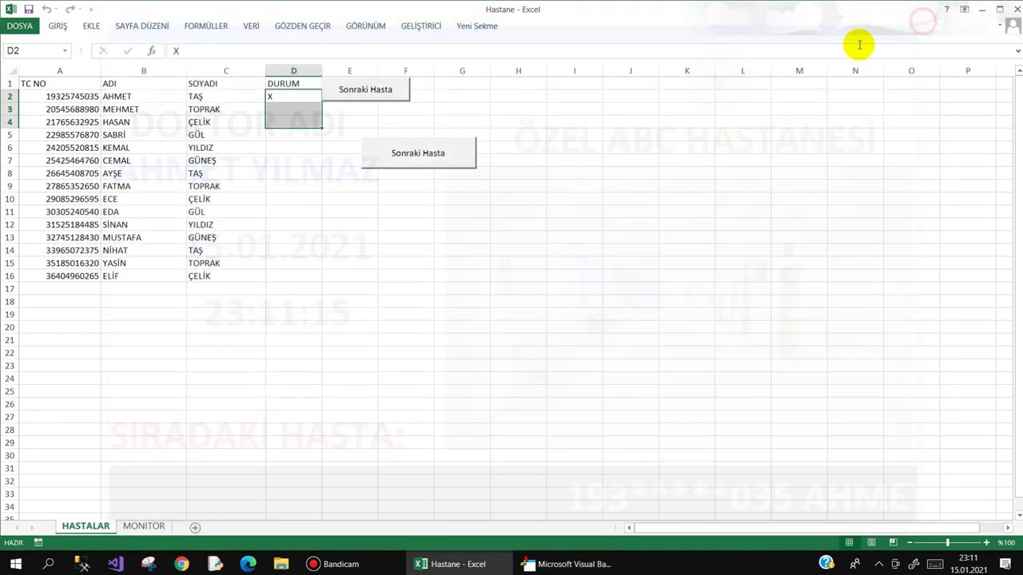
{"action": "left_click", "coordinate": [577, 565]}
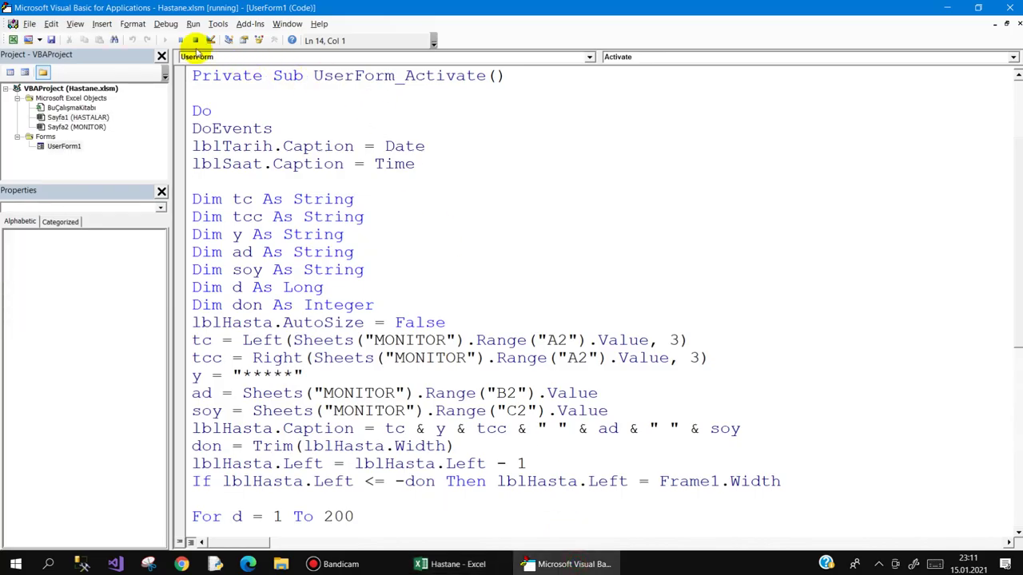
- Narrow the lblSaat clock label and drag it top-right, shifting the hospital logo left
{"action": "double_click", "coordinate": [70, 147]}
{"action": "left_click", "coordinate": [299, 276]}
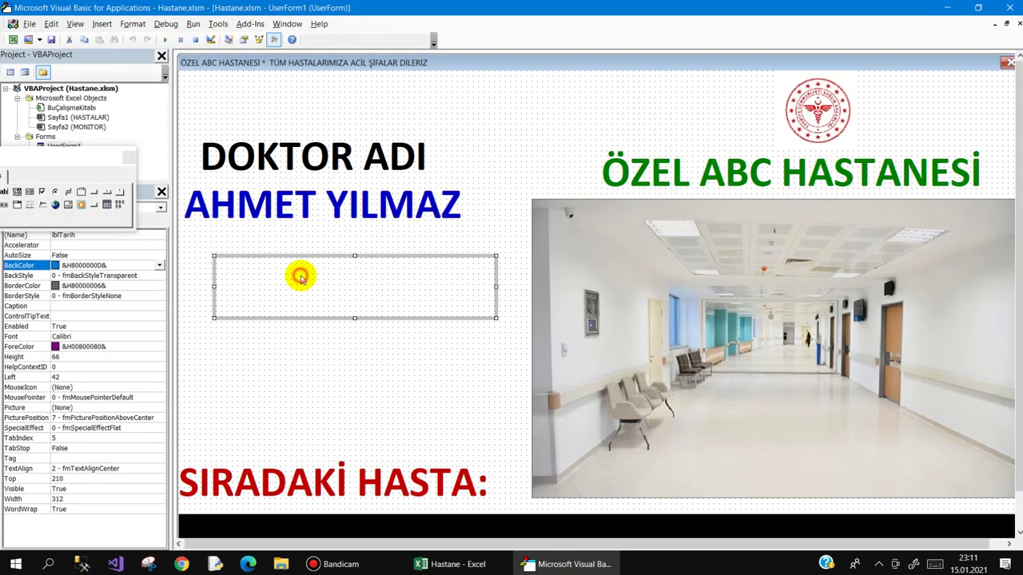
{"action": "left_click", "coordinate": [339, 361]}
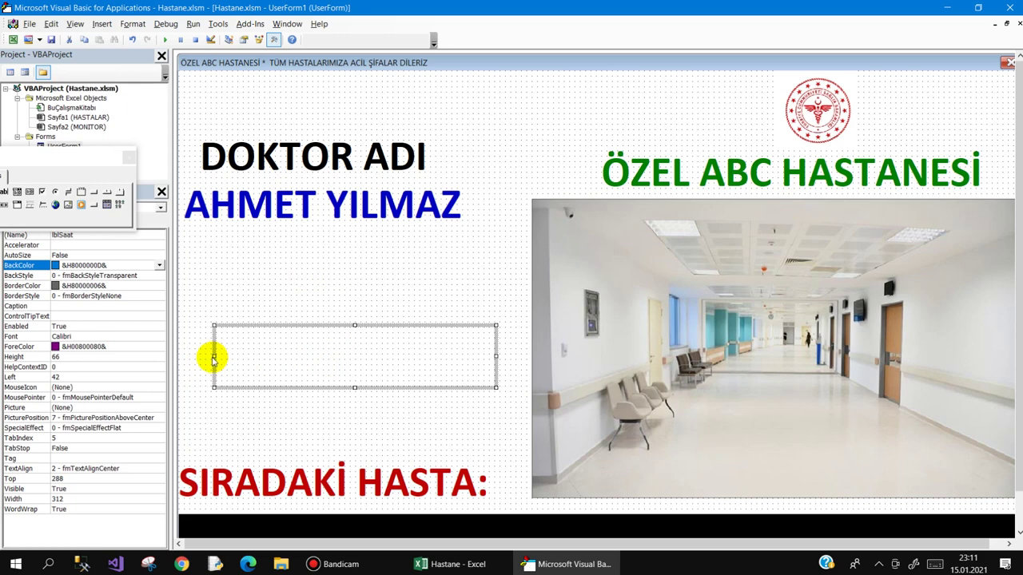
{"action": "left_click_drag", "start_coordinate": [213, 357], "coordinate": [300, 357]}
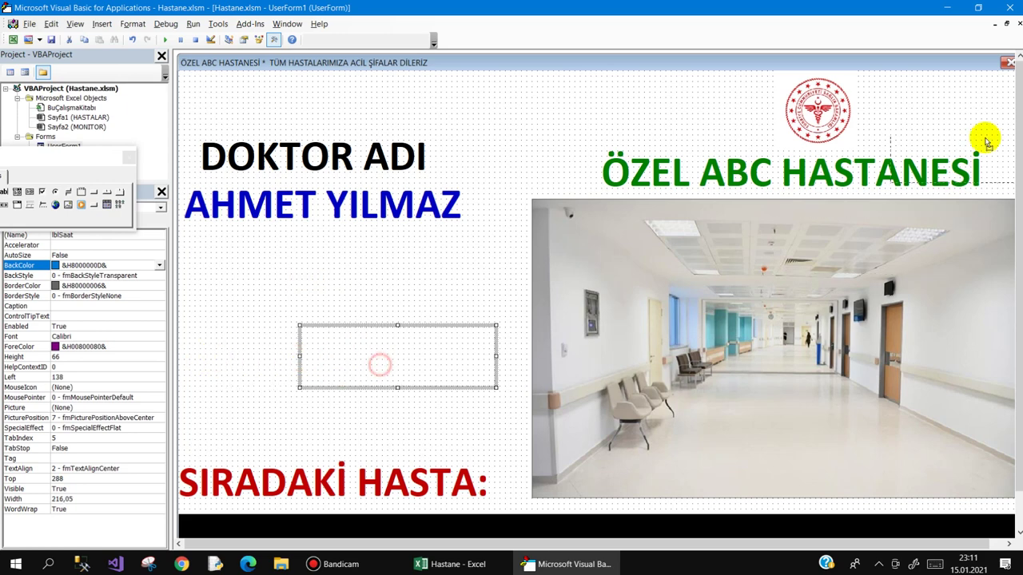
{"action": "left_click_drag", "start_coordinate": [921, 122], "coordinate": [921, 121]}
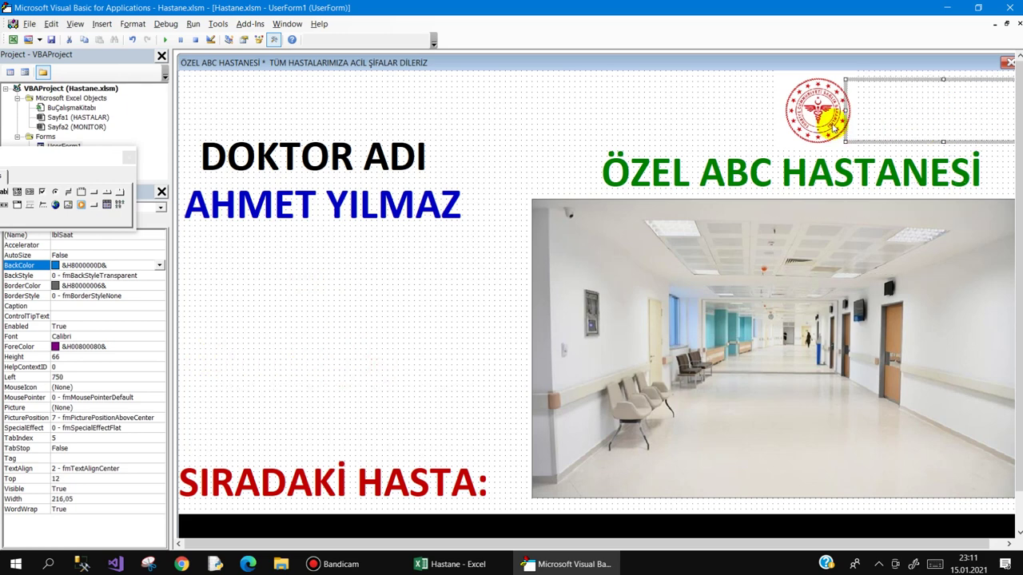
{"action": "left_click_drag", "start_coordinate": [831, 120], "coordinate": [783, 120]}
- Settle the clock label at Left 750, Top 12 beside the logo and open the form's code
{"action": "left_click", "coordinate": [909, 109]}
{"action": "left_click_drag", "start_coordinate": [909, 110], "coordinate": [918, 116]}
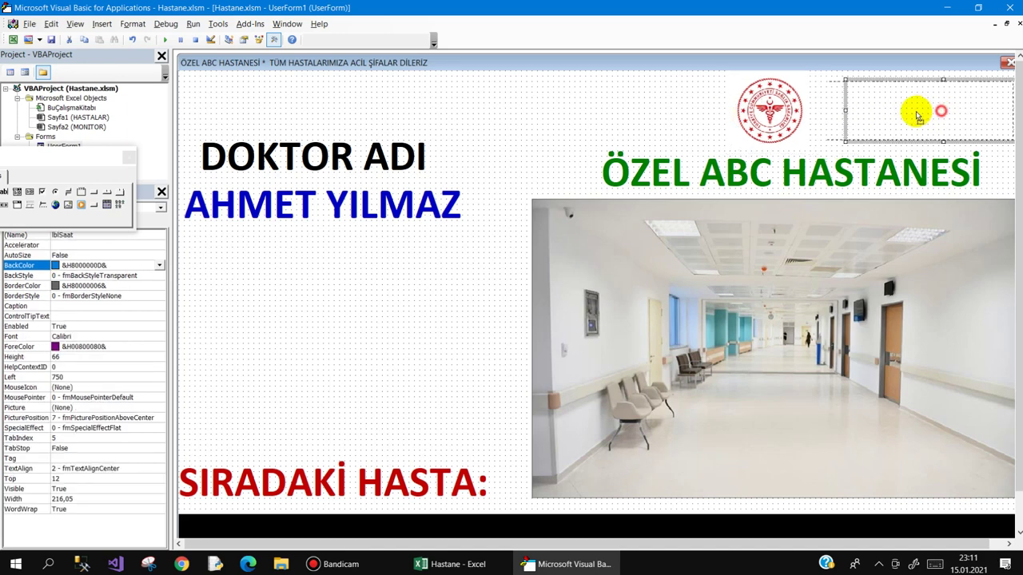
{"action": "double_click", "coordinate": [269, 338]}
{"action": "left_click", "coordinate": [437, 146]}
- Delete the lblTarih.Caption = Date line, then test-run the form and reset the project
{"action": "left_click_drag", "start_coordinate": [436, 146], "coordinate": [159, 152]}
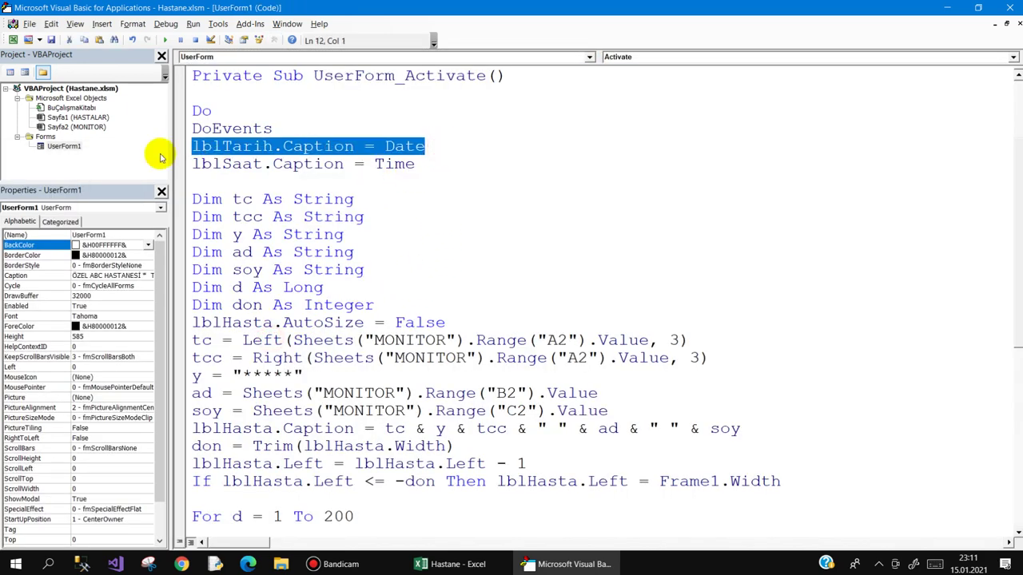
{"action": "key", "text": "Delete"}
{"action": "left_click", "coordinate": [160, 40]}
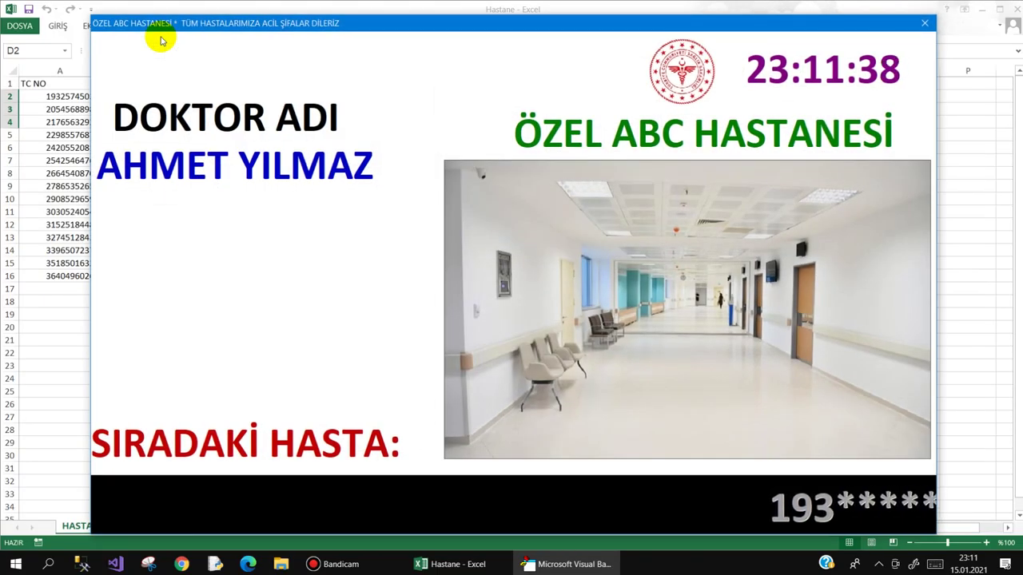
{"action": "left_click", "coordinate": [924, 23]}
{"action": "left_click", "coordinate": [564, 564]}
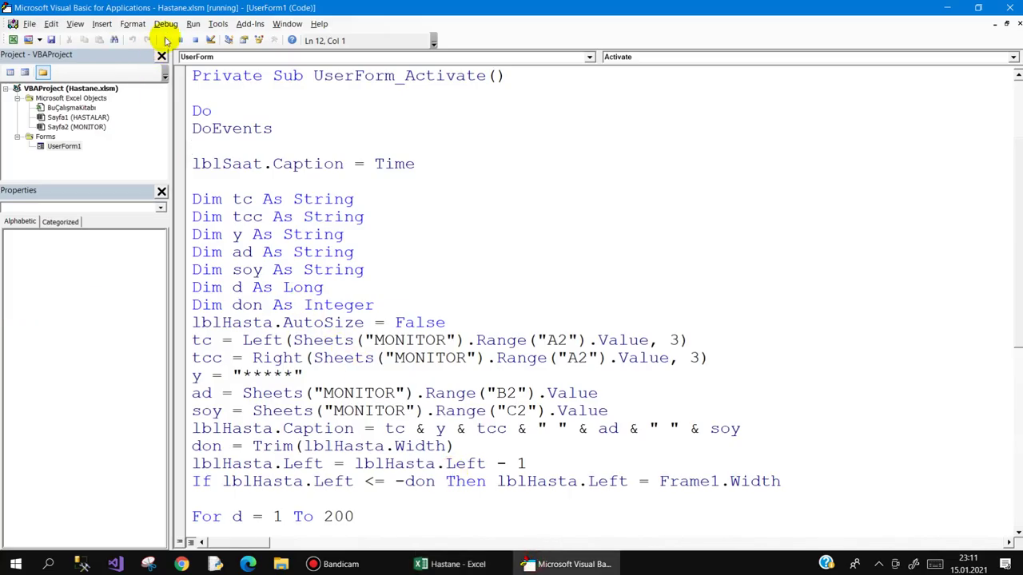
{"action": "left_click", "coordinate": [195, 39]}
- Delete the blank lines between Next and Loop in UserForm_Activate
{"action": "key", "text": "F7"}
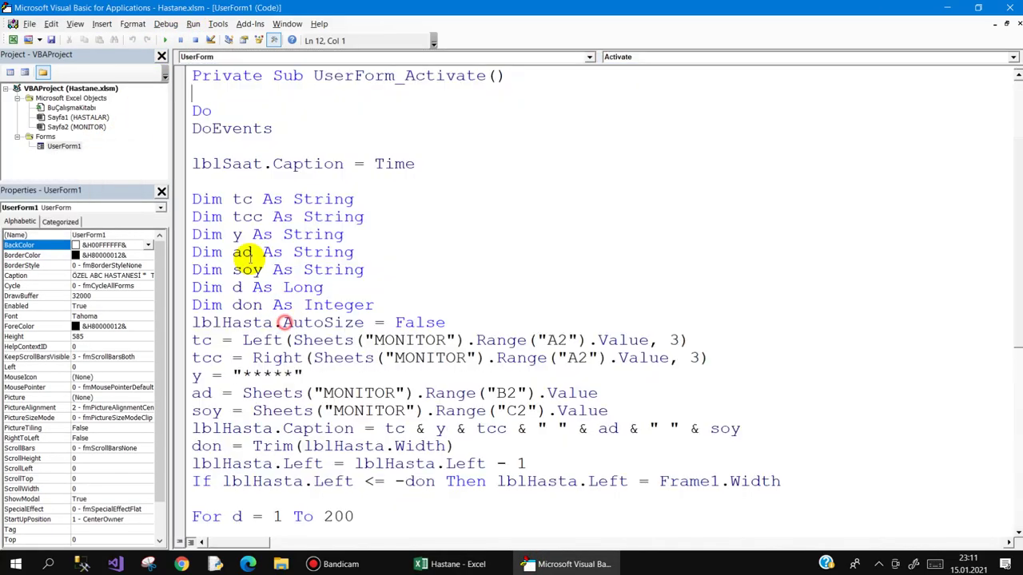
{"action": "double_click", "coordinate": [201, 111]}
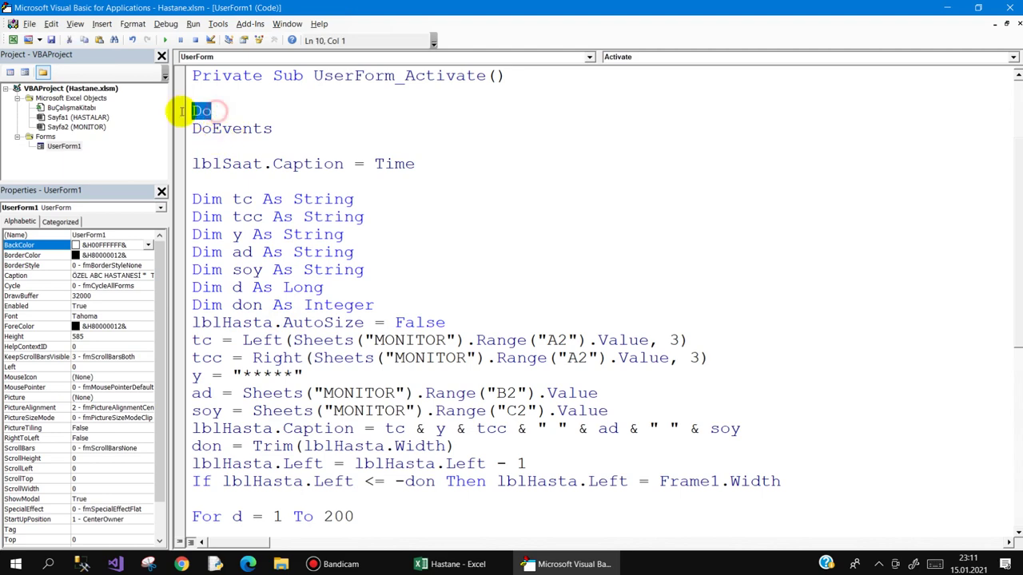
{"action": "scroll", "coordinate": [296, 339], "scroll_direction": "down", "scroll_amount": 3}
{"action": "scroll", "coordinate": [199, 322], "scroll_direction": "down", "scroll_amount": 2}
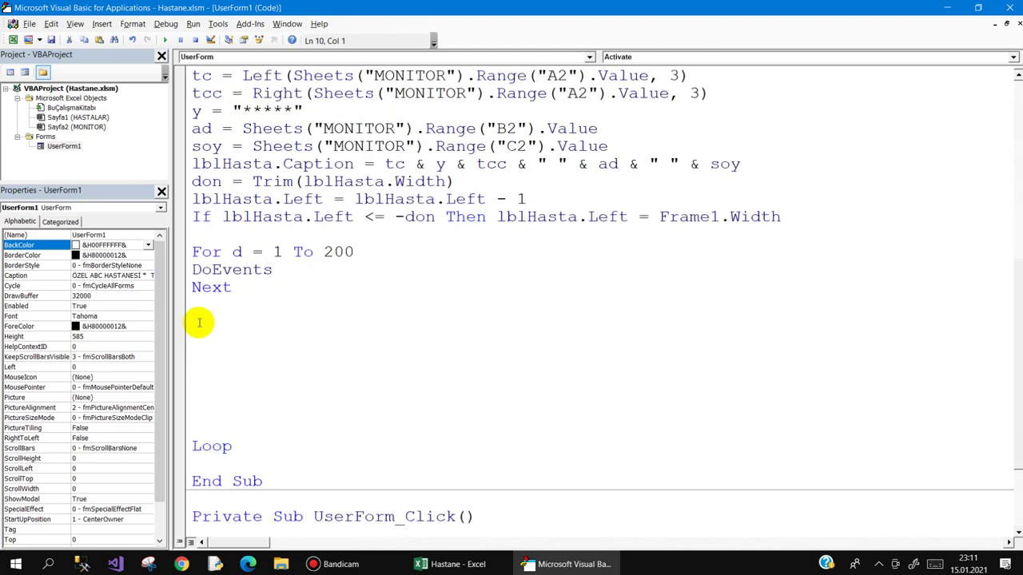
{"action": "left_click_drag", "start_coordinate": [199, 312], "coordinate": [218, 437]}
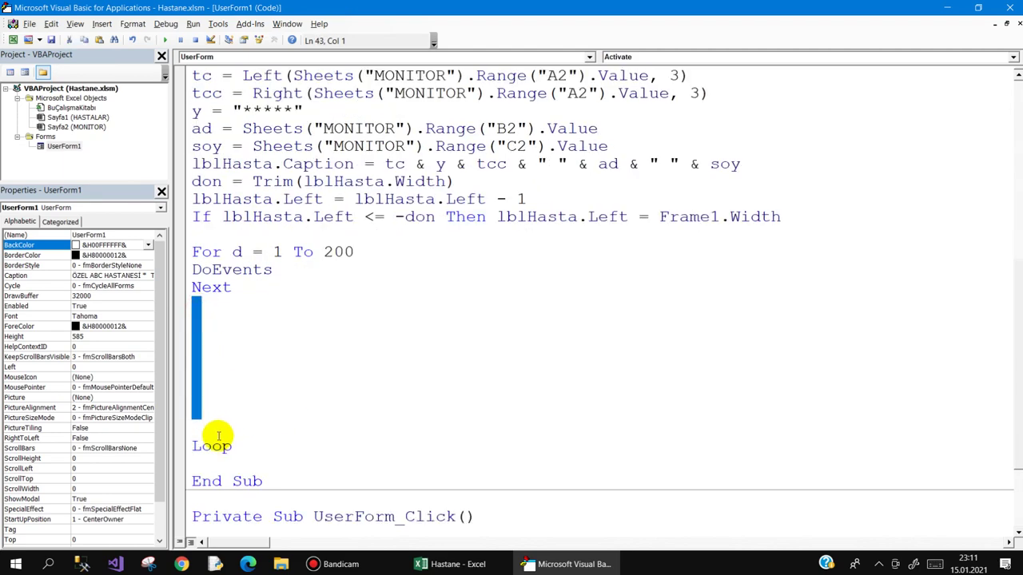
{"action": "key", "text": "Delete"}
- Highlight Do, DoEvents and the Time clock update at the top of the loop to review them
{"action": "scroll", "coordinate": [256, 370], "scroll_direction": "up", "scroll_amount": 3}
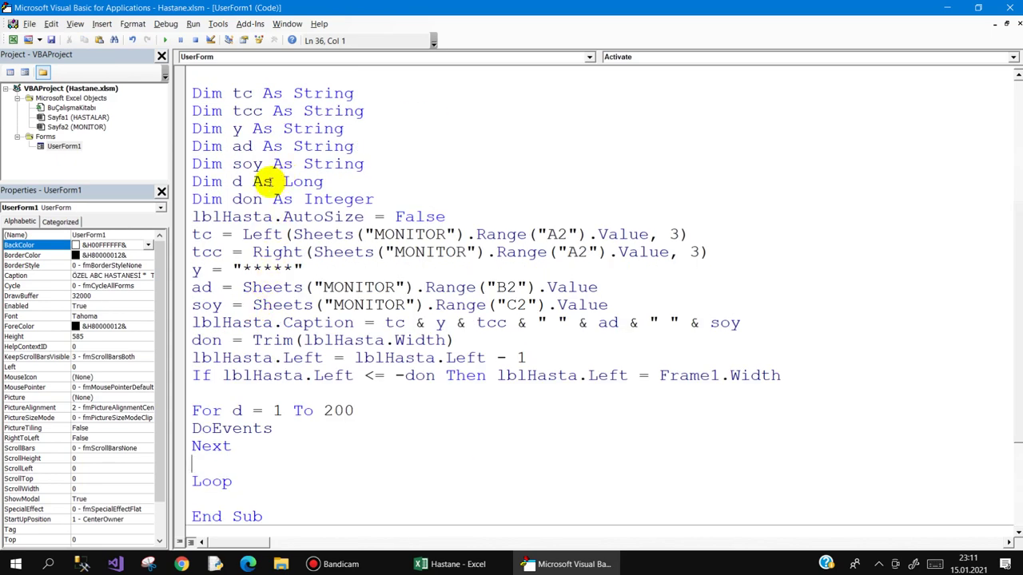
{"action": "scroll", "coordinate": [267, 180], "scroll_direction": "up", "scroll_amount": 2}
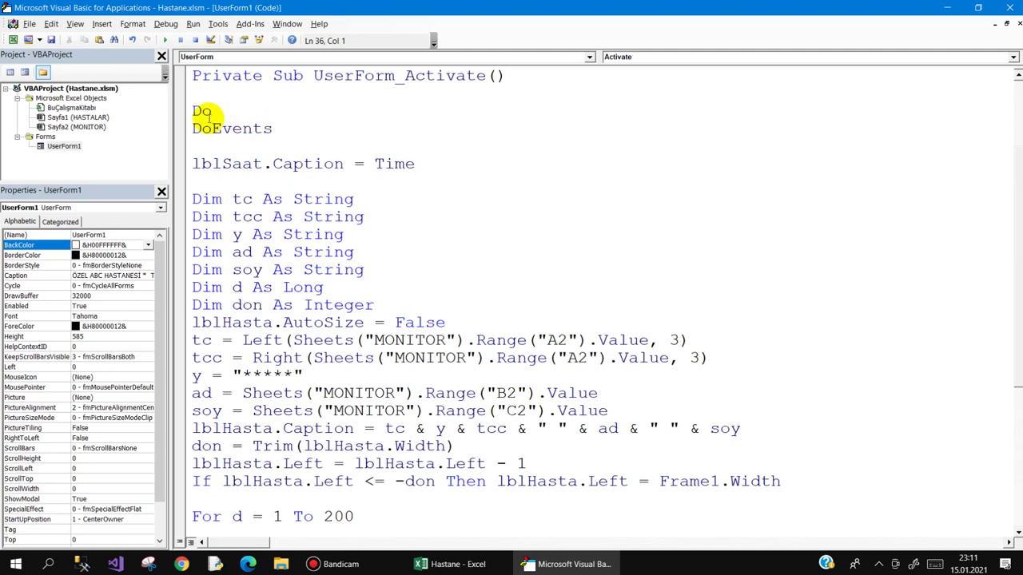
{"action": "left_click_drag", "start_coordinate": [213, 114], "coordinate": [194, 116]}
{"action": "scroll", "coordinate": [212, 143], "scroll_direction": "down", "scroll_amount": 1}
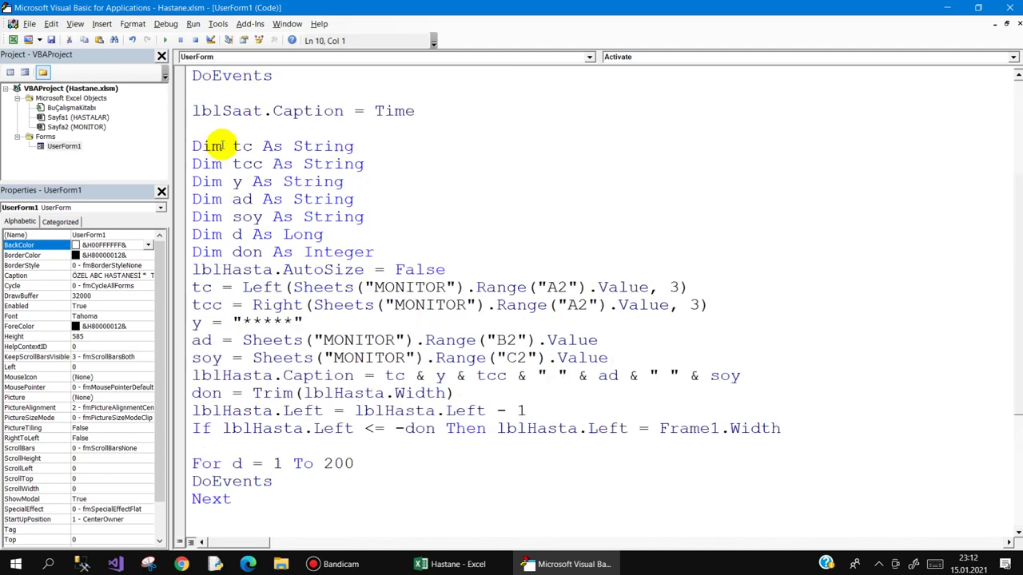
{"action": "scroll", "coordinate": [230, 189], "scroll_direction": "down", "scroll_amount": 3}
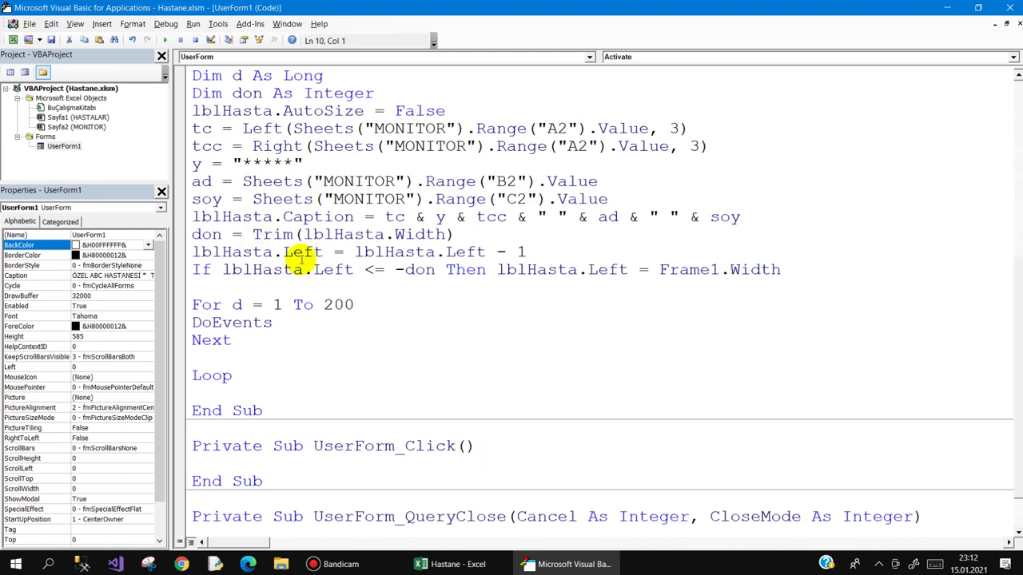
{"action": "scroll", "coordinate": [296, 200], "scroll_direction": "up", "scroll_amount": 2}
{"action": "scroll", "coordinate": [256, 182], "scroll_direction": "up", "scroll_amount": 2}
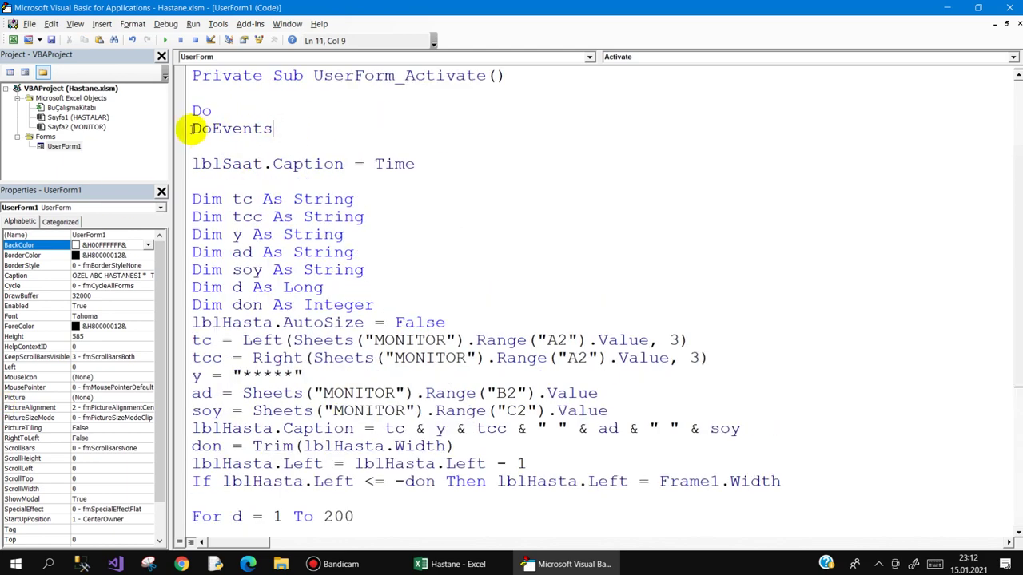
{"action": "left_click_drag", "start_coordinate": [193, 128], "coordinate": [311, 126]}
{"action": "left_click", "coordinate": [288, 133]}
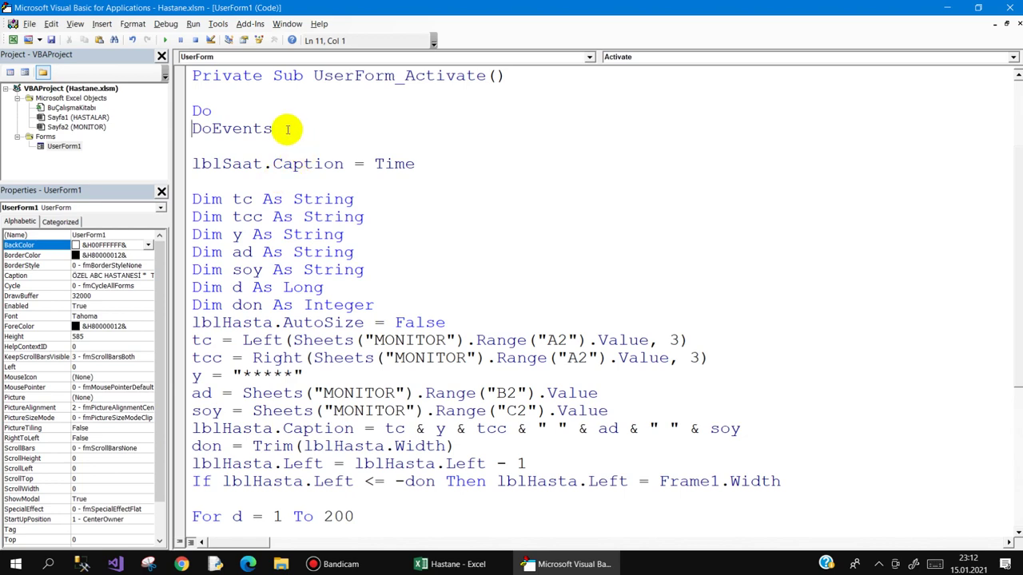
{"action": "double_click", "coordinate": [285, 129]}
{"action": "left_click", "coordinate": [198, 137]}
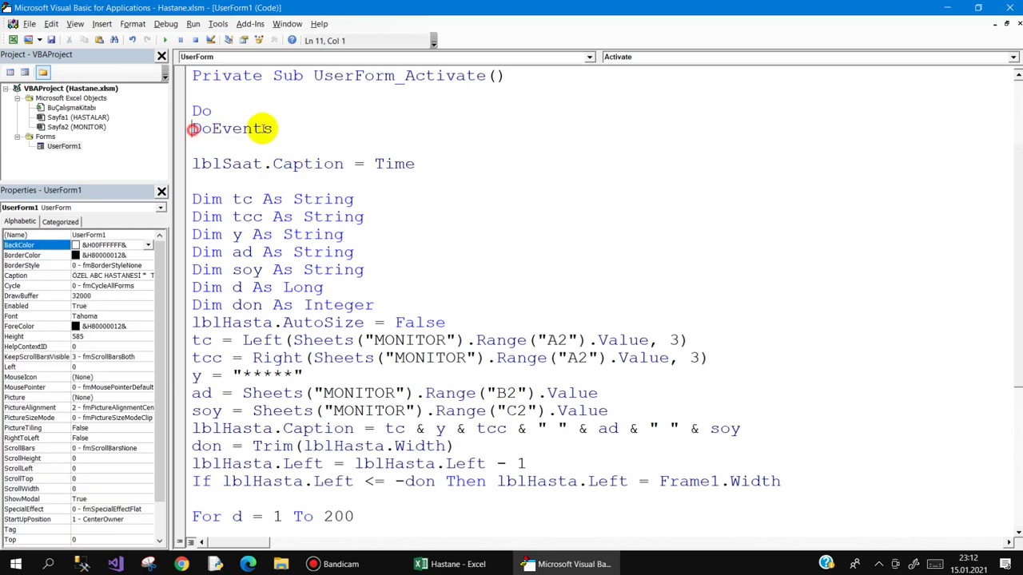
{"action": "left_click_drag", "start_coordinate": [195, 128], "coordinate": [286, 129]}
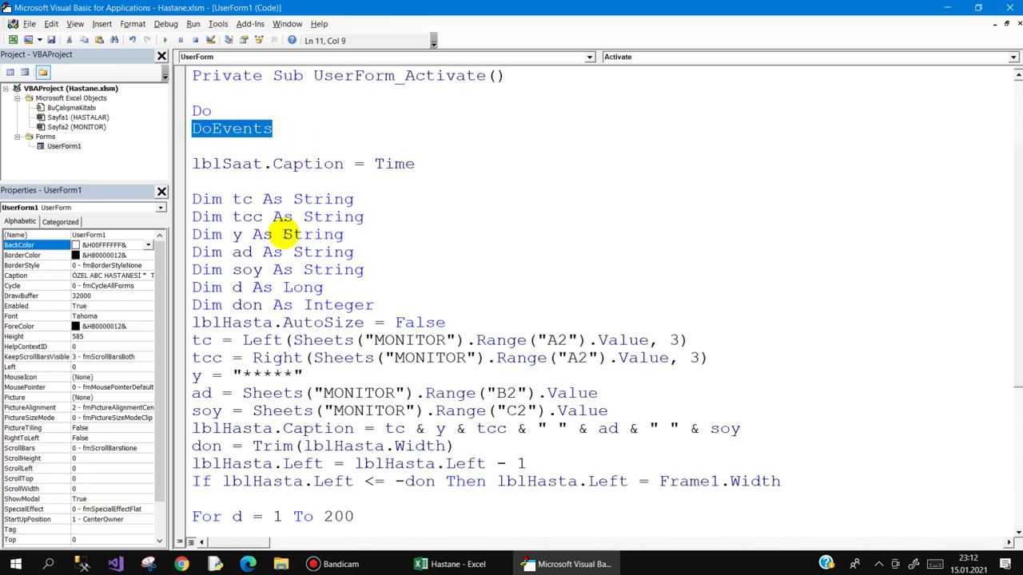
{"action": "left_click", "coordinate": [240, 134]}
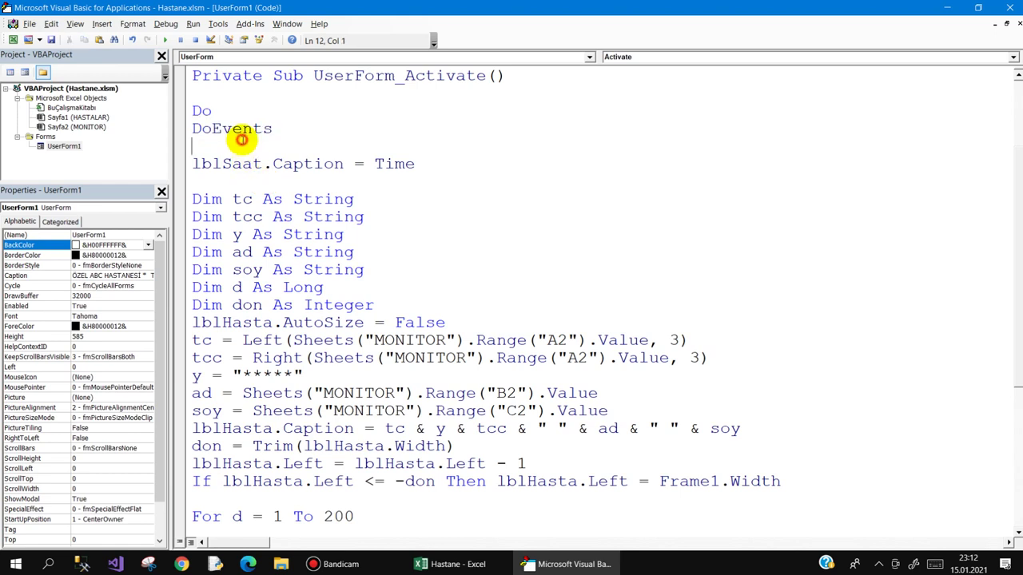
{"action": "left_click", "coordinate": [192, 129]}
{"action": "left_click_drag", "start_coordinate": [192, 128], "coordinate": [307, 125]}
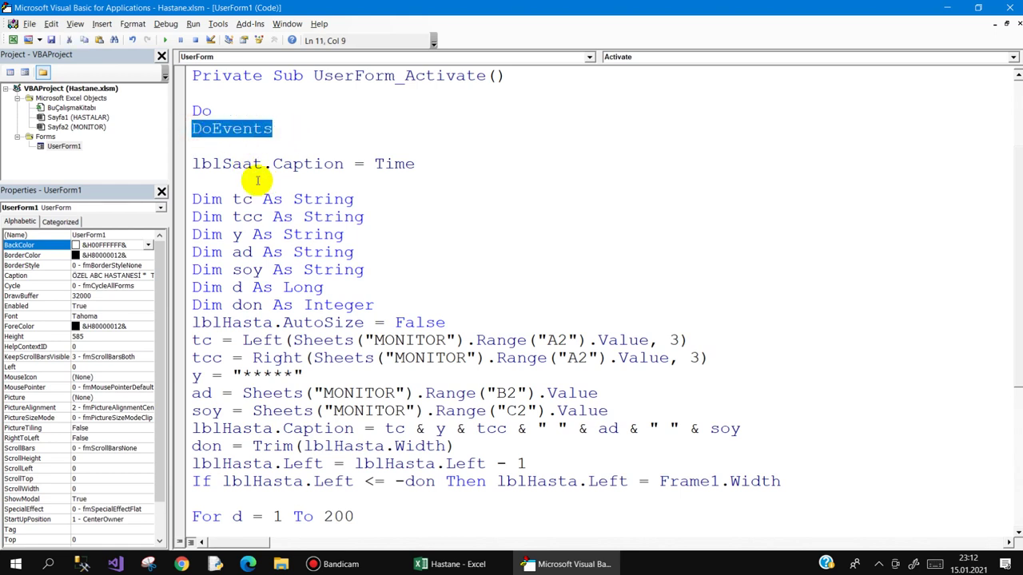
{"action": "left_click_drag", "start_coordinate": [414, 163], "coordinate": [375, 166]}
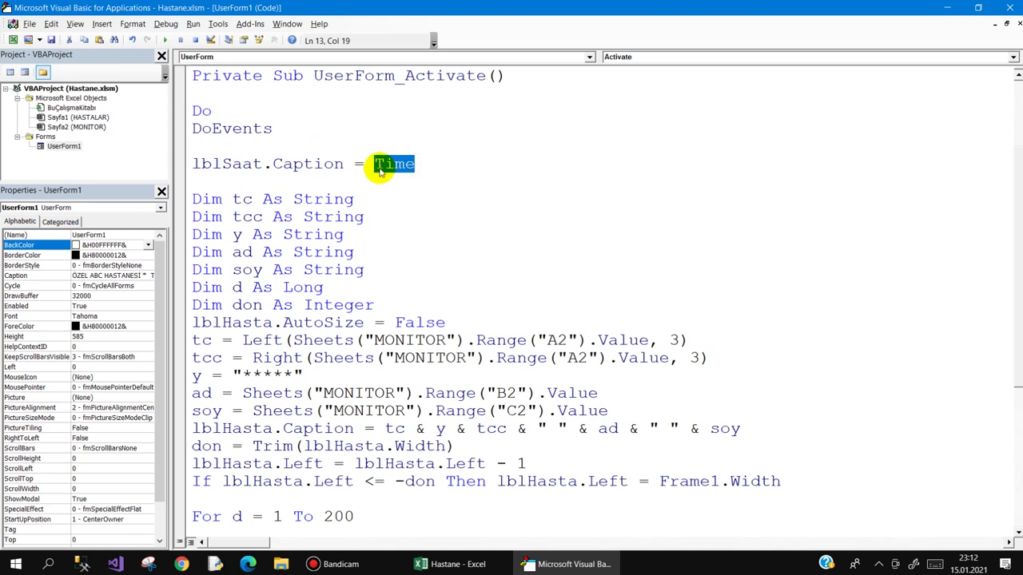
- Insert a blank line after the Dim declarations and review the tc, soy, d and don variables
{"action": "left_click", "coordinate": [388, 306]}
{"action": "key", "text": "Return"}
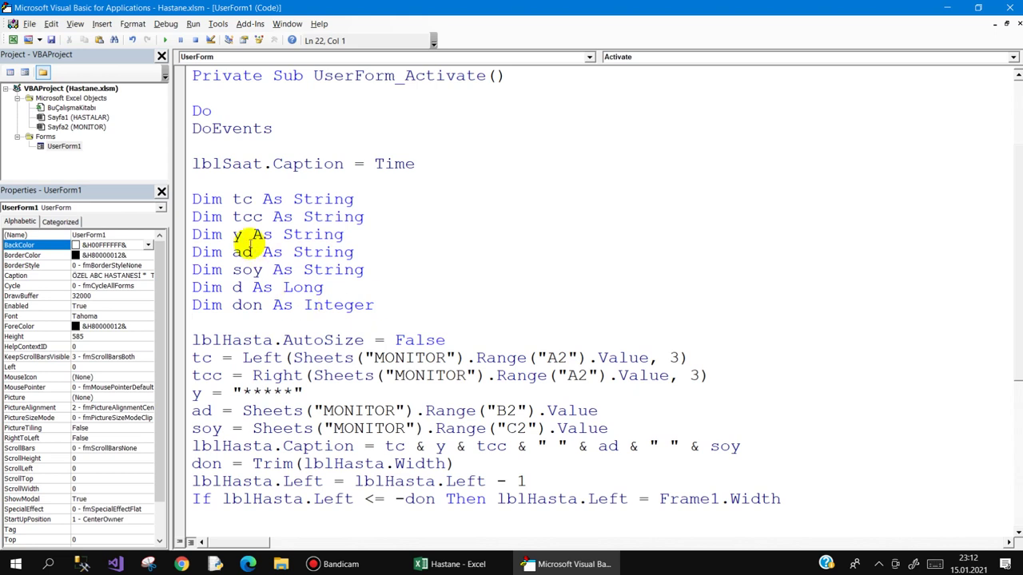
{"action": "left_click", "coordinate": [239, 199]}
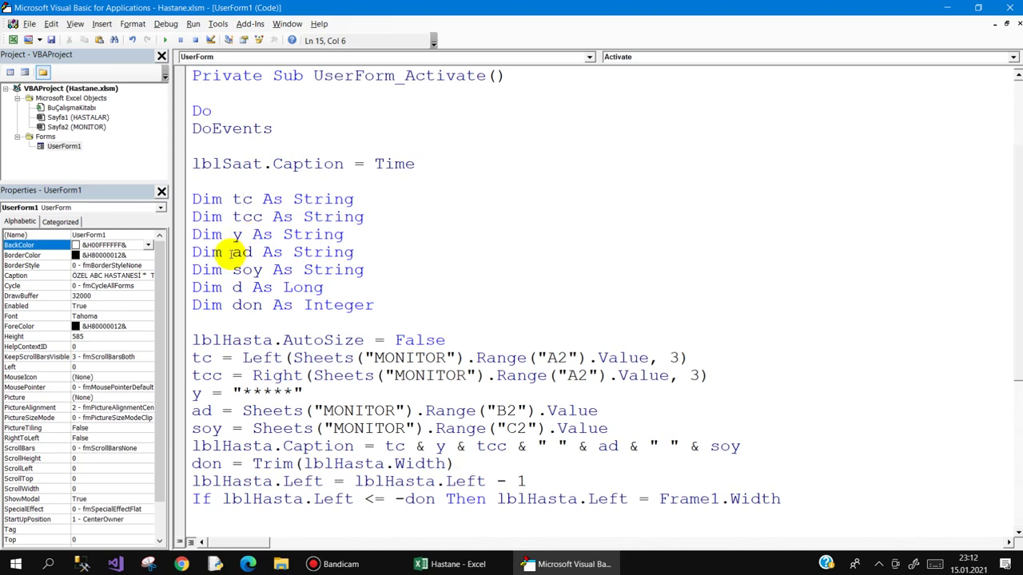
{"action": "left_click_drag", "start_coordinate": [234, 270], "coordinate": [253, 270]}
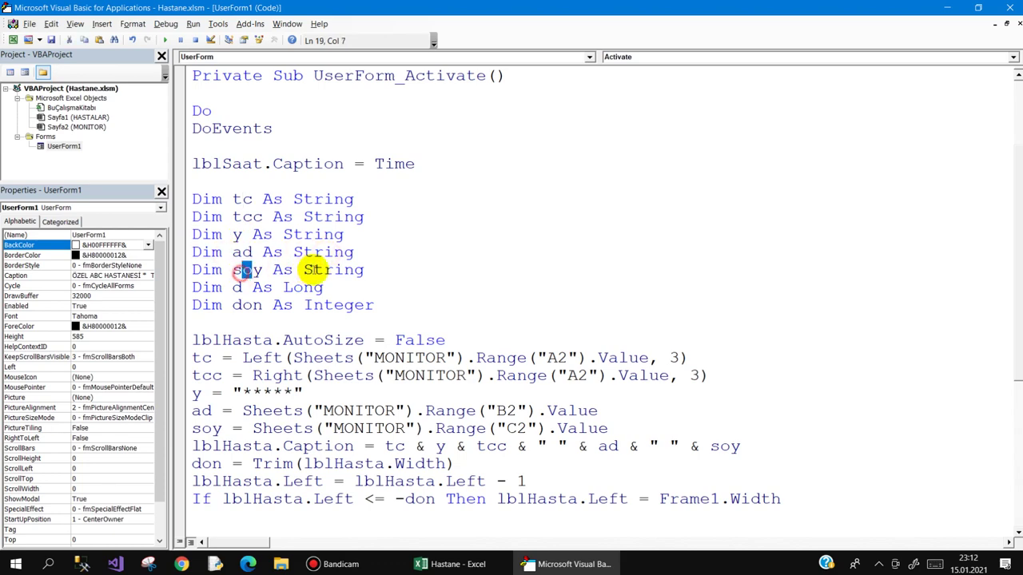
{"action": "left_click", "coordinate": [303, 287]}
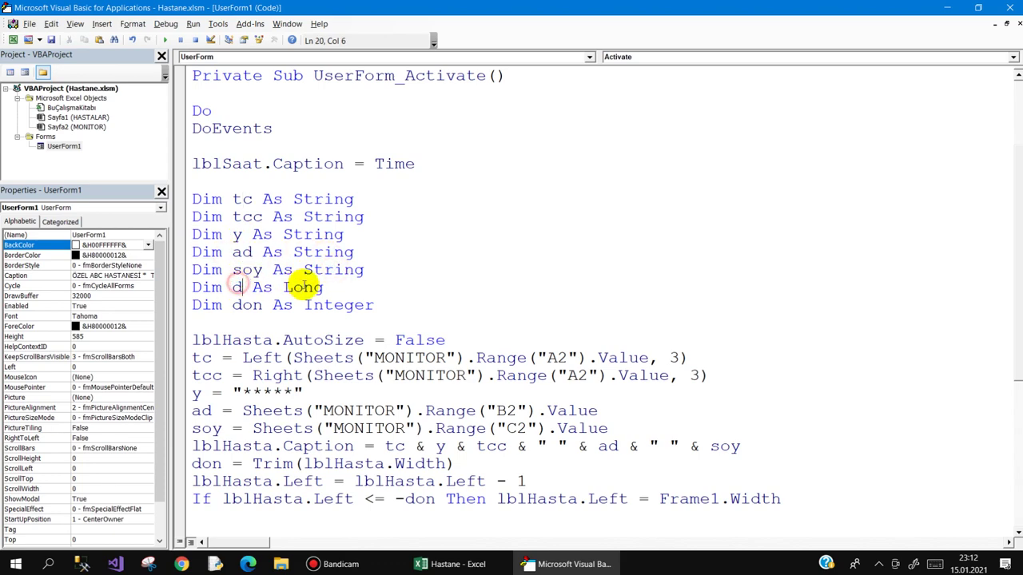
{"action": "left_click", "coordinate": [243, 304]}
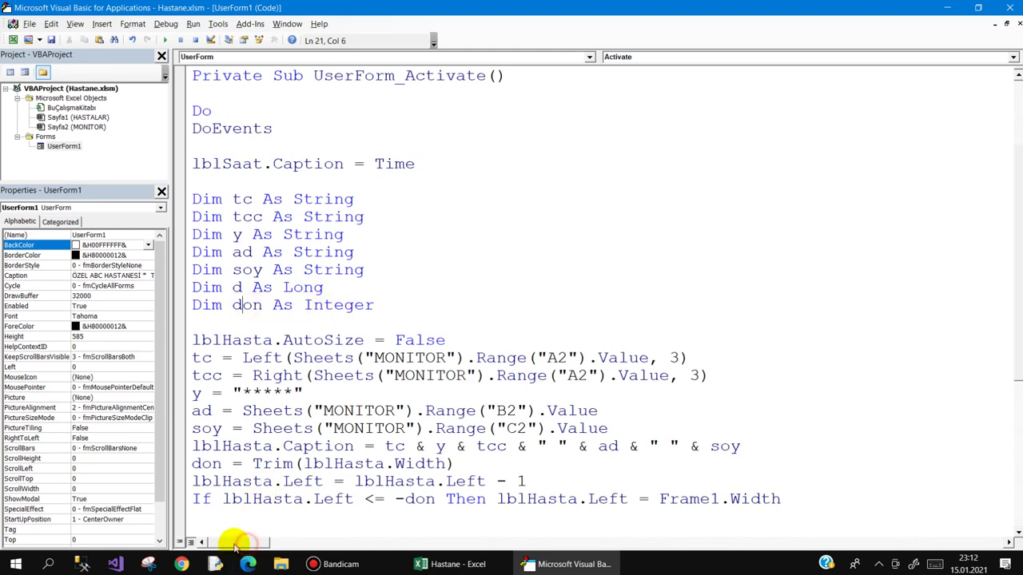
- Delete the lblHasta.AutoSize = False line and review the tc = Left(...) MONITOR assignment
{"action": "scroll", "coordinate": [270, 323], "scroll_direction": "down", "scroll_amount": 2}
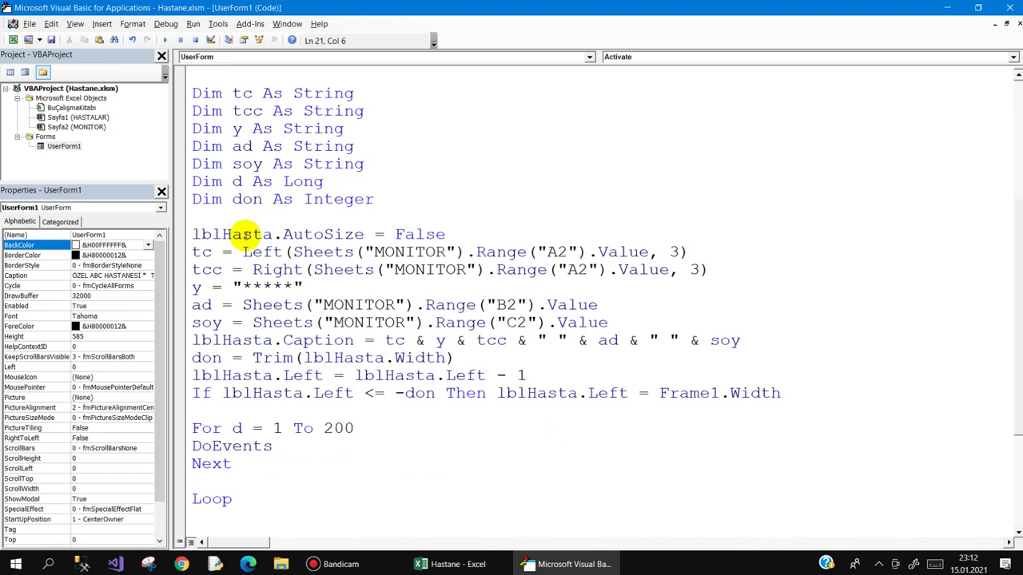
{"action": "left_click_drag", "start_coordinate": [457, 234], "coordinate": [163, 234]}
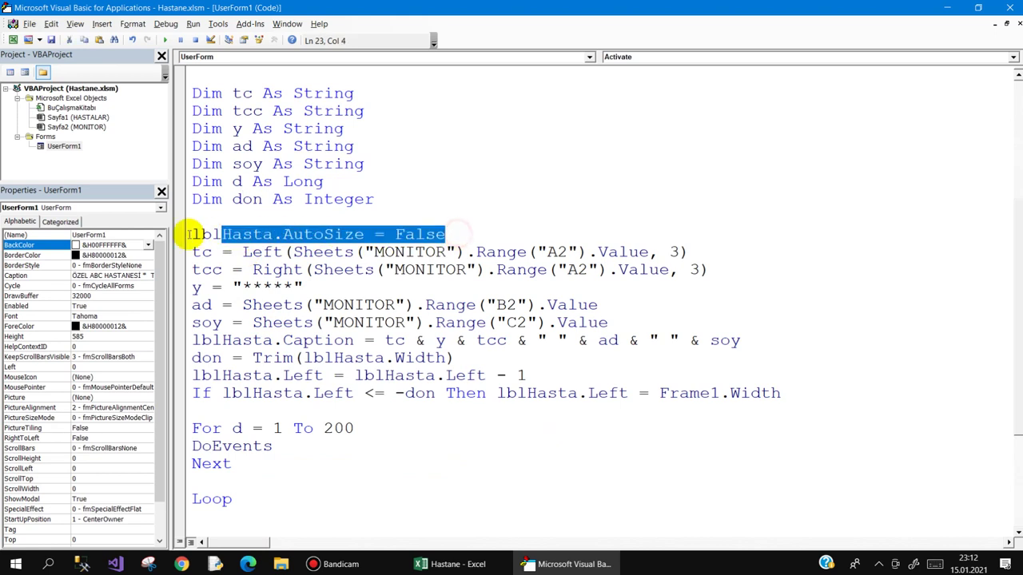
{"action": "key", "text": "Delete"}
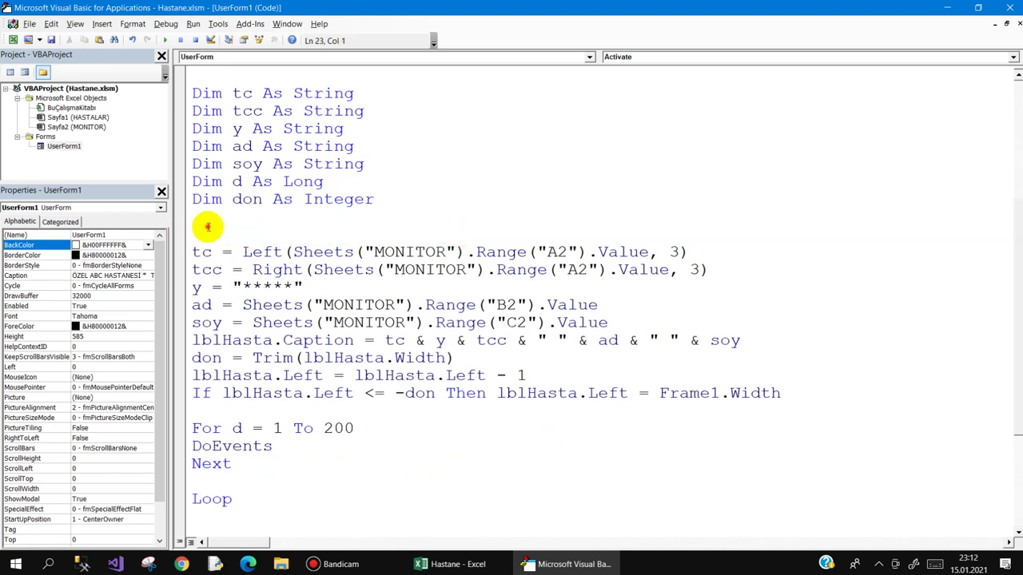
{"action": "key", "text": "Delete"}
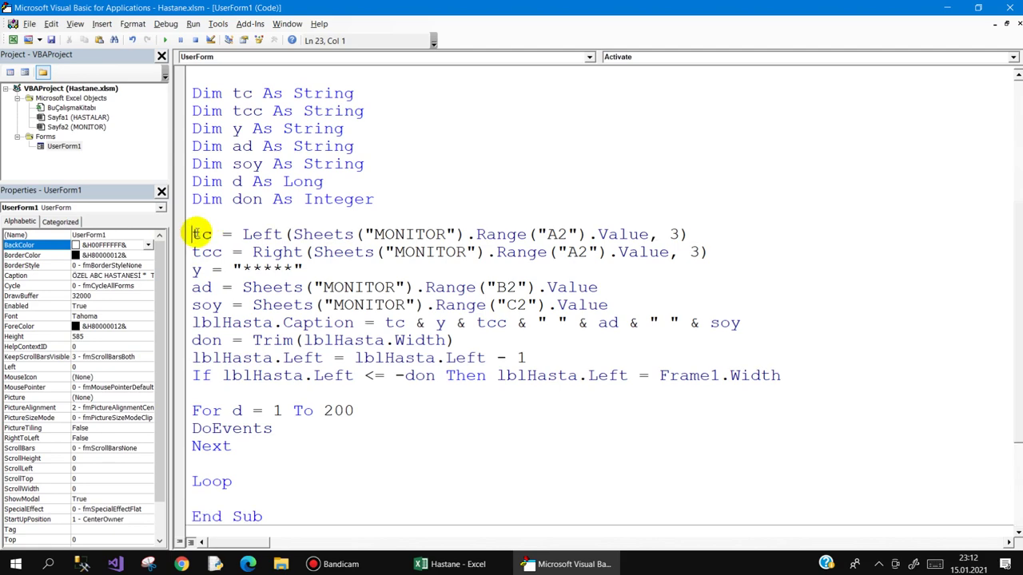
{"action": "double_click", "coordinate": [206, 236]}
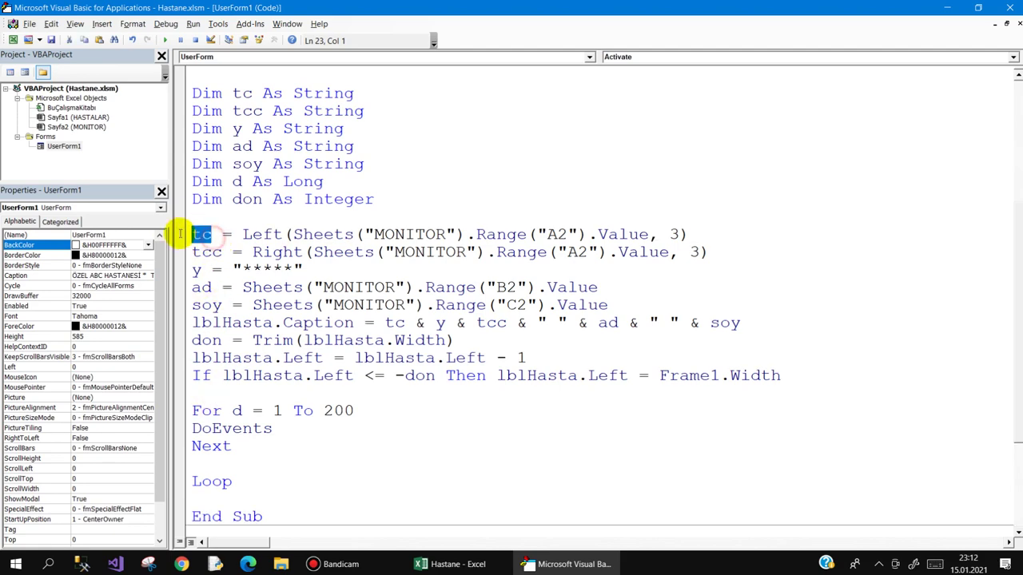
{"action": "double_click", "coordinate": [249, 235]}
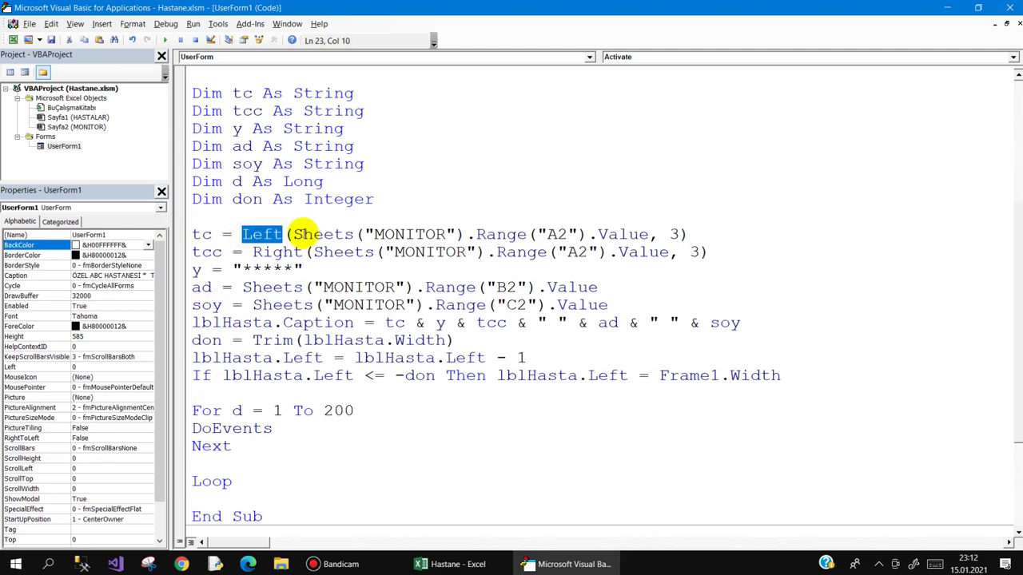
{"action": "left_click", "coordinate": [447, 234]}
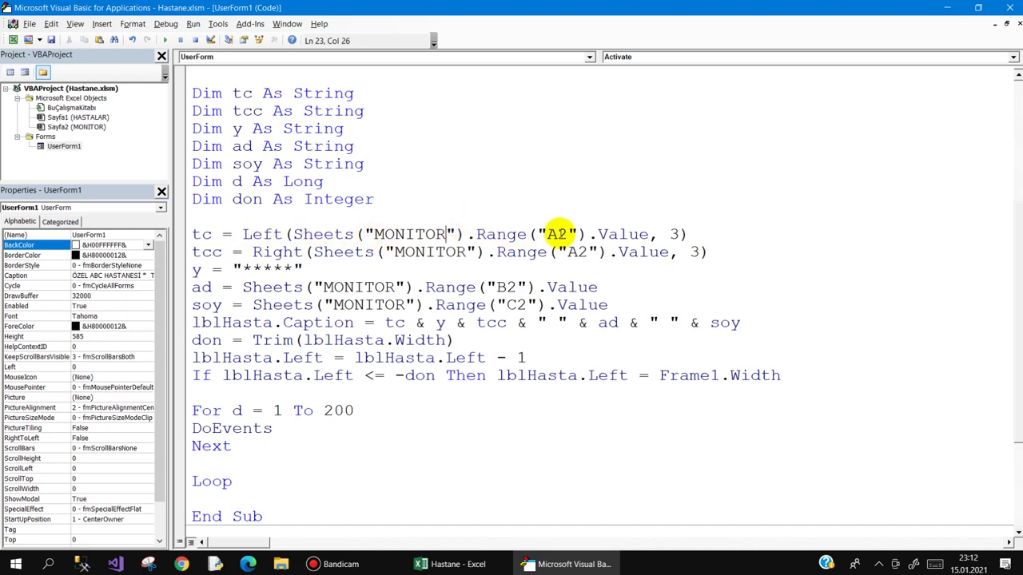
{"action": "double_click", "coordinate": [673, 234]}
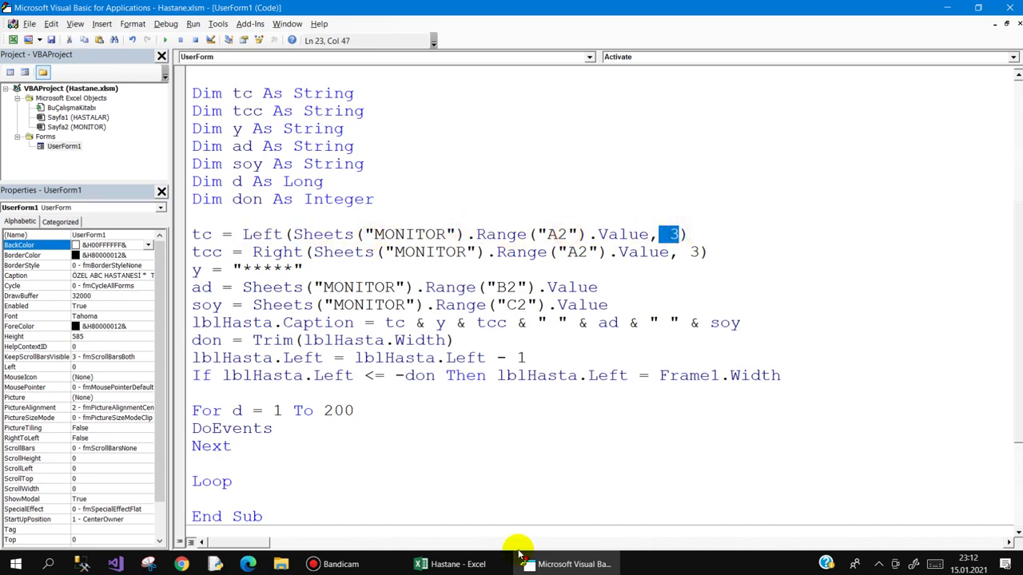
{"action": "left_click", "coordinate": [473, 565]}
{"action": "left_click", "coordinate": [152, 524]}
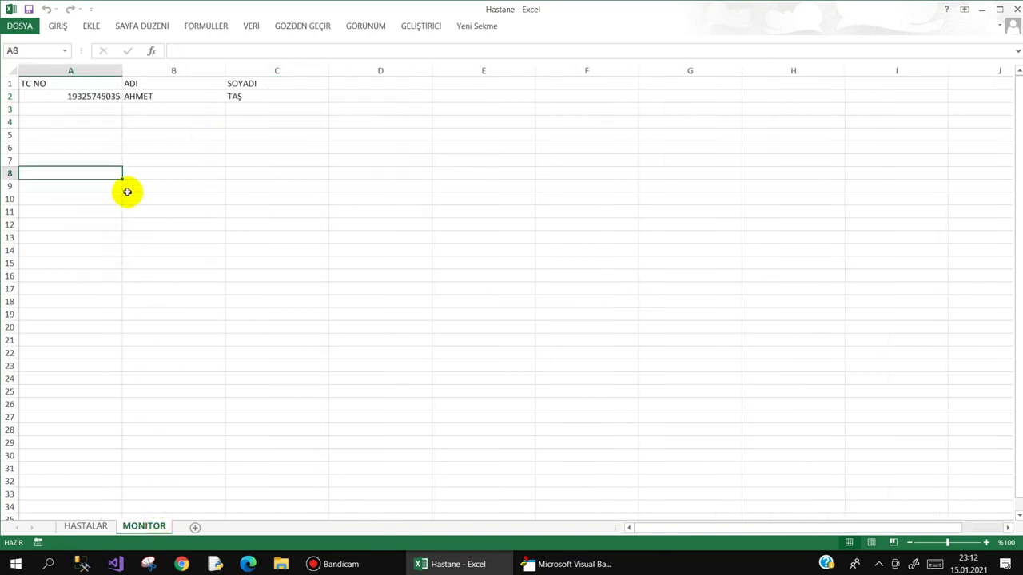
{"action": "left_click", "coordinate": [82, 95]}
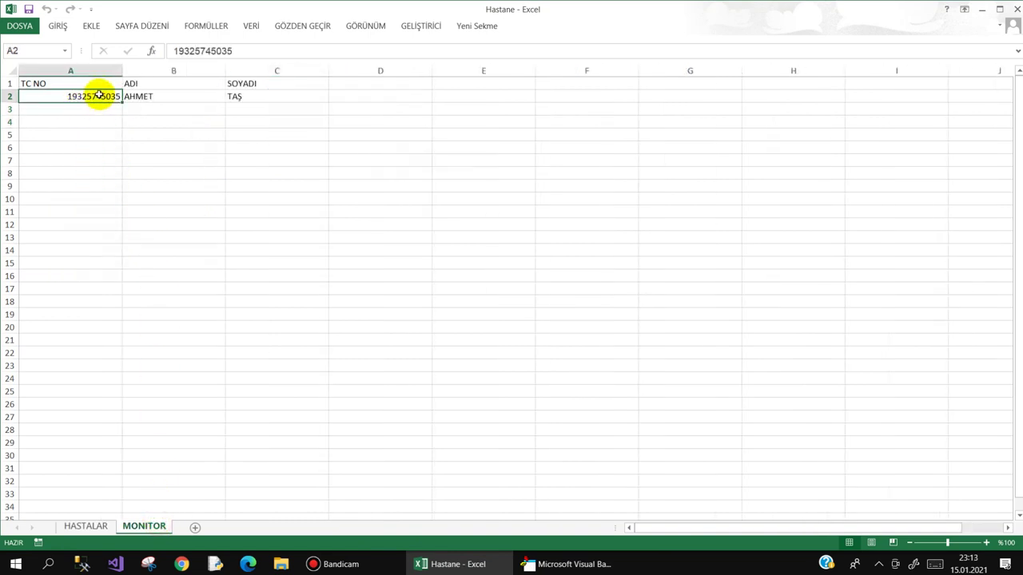
{"action": "left_click_drag", "start_coordinate": [166, 51], "coordinate": [185, 52]}
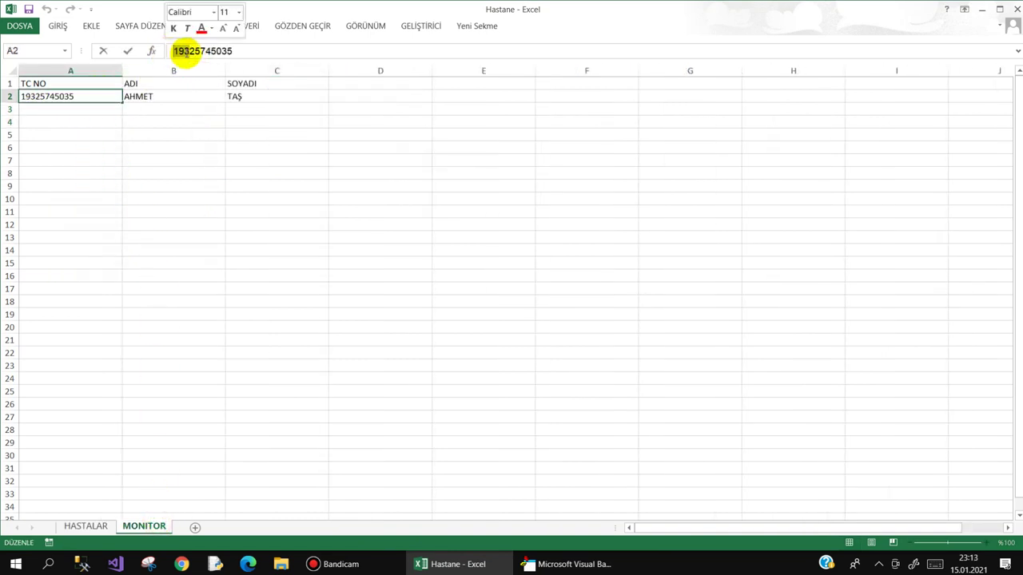
{"action": "left_click", "coordinate": [567, 564]}
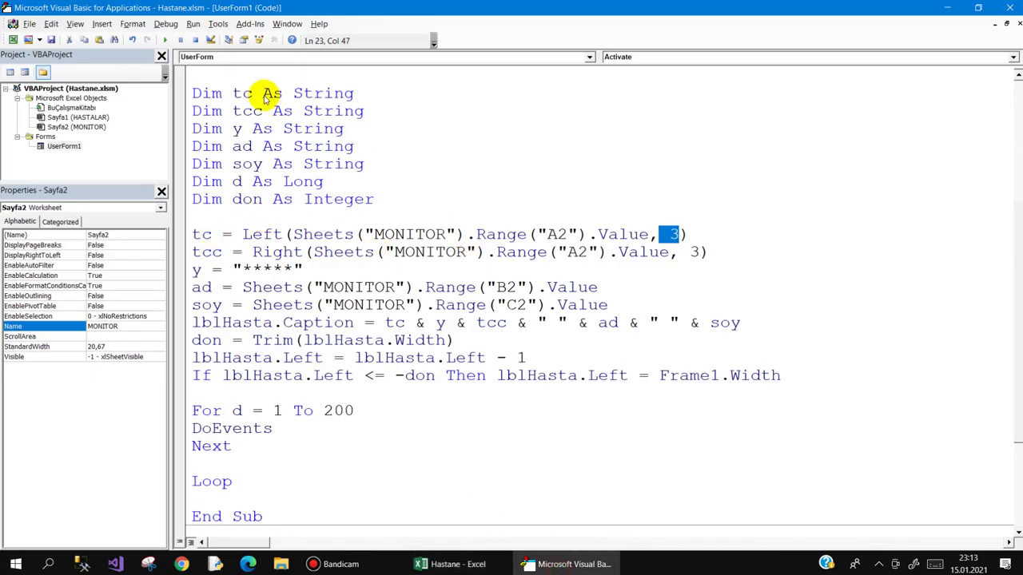
{"action": "left_click", "coordinate": [196, 40]}
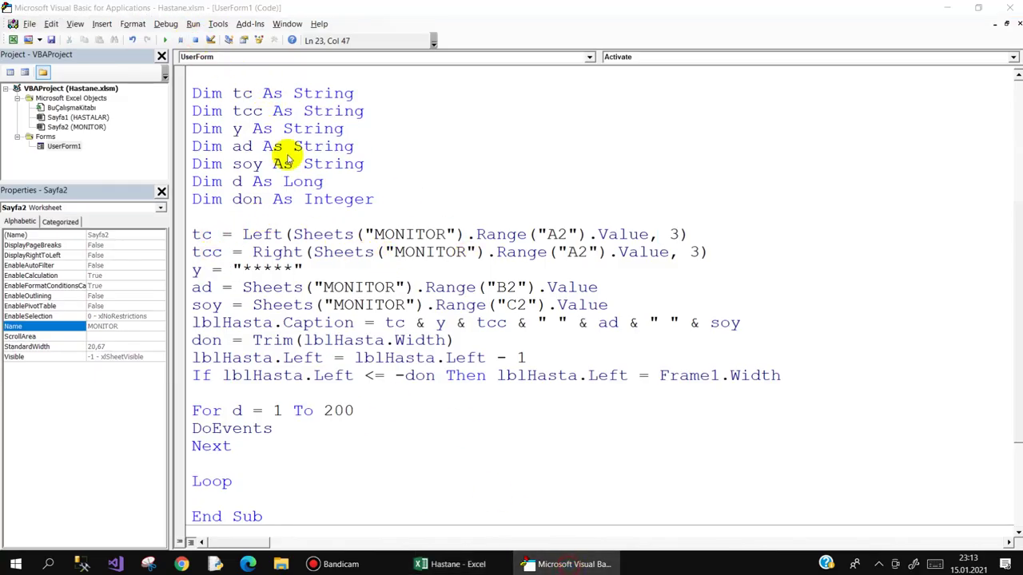
{"action": "left_click", "coordinate": [276, 455]}
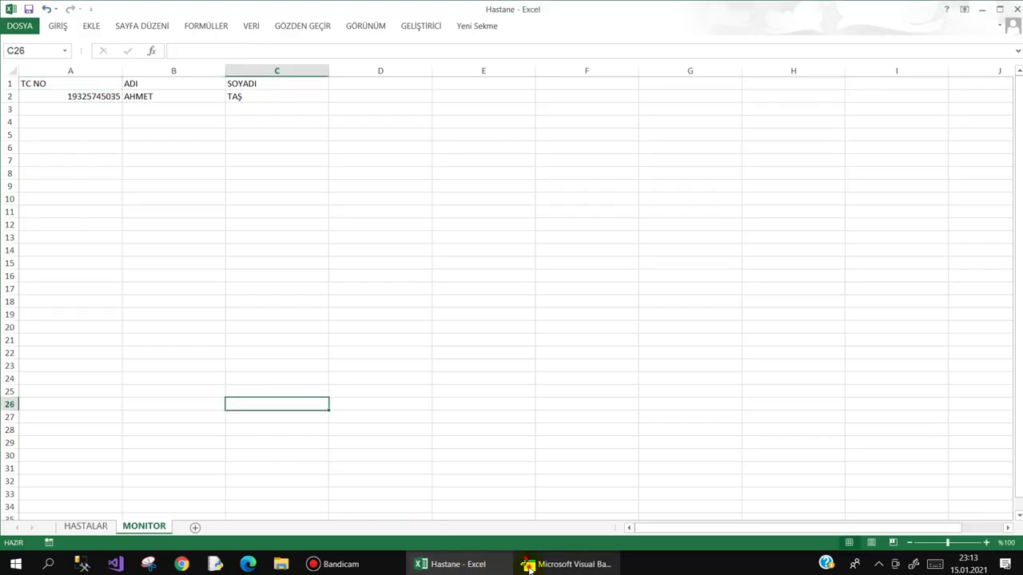
{"action": "left_click", "coordinate": [560, 564]}
{"action": "left_click_drag", "start_coordinate": [222, 253], "coordinate": [192, 253]}
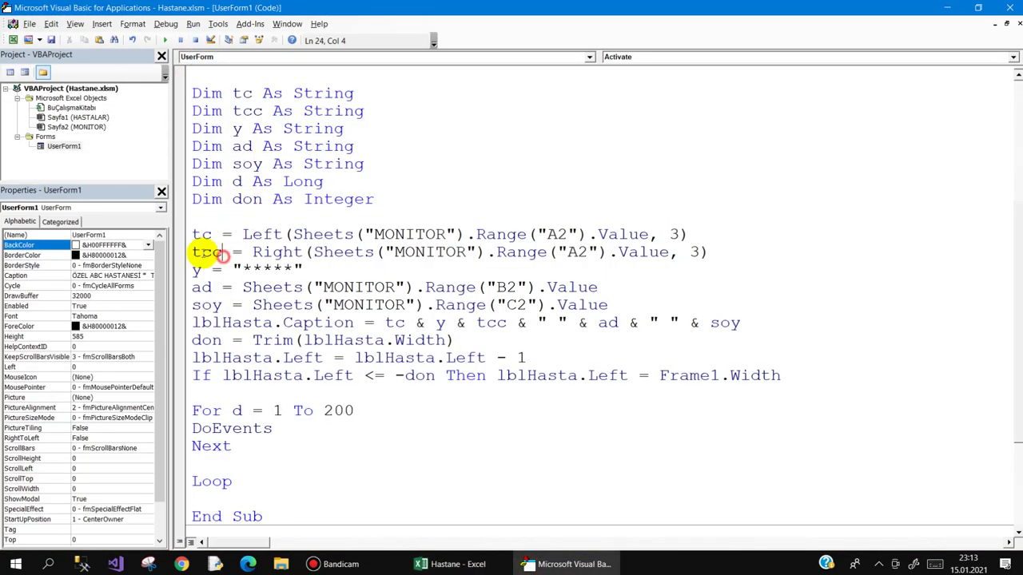
{"action": "left_click_drag", "start_coordinate": [254, 251], "coordinate": [302, 251]}
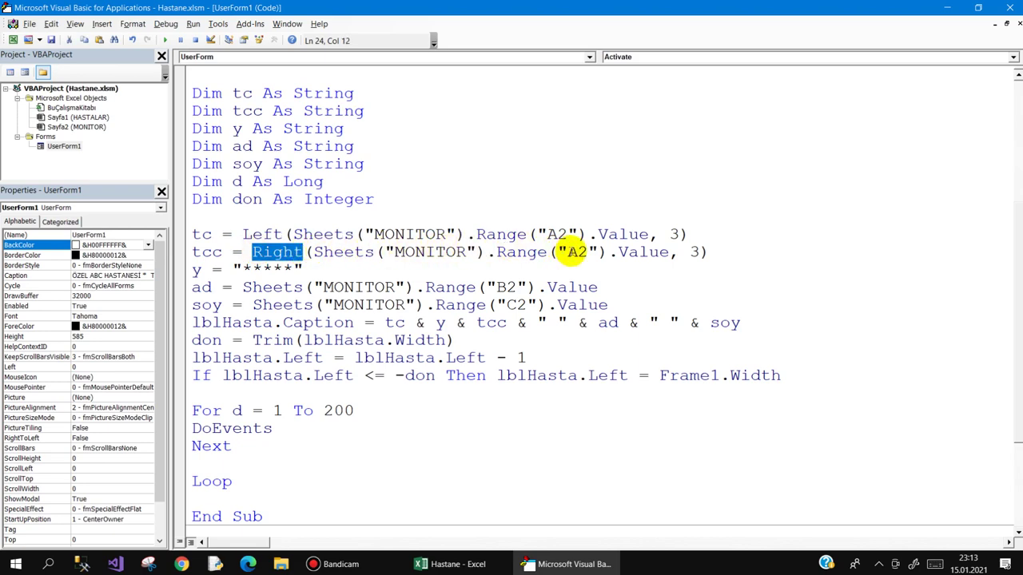
{"action": "left_click", "coordinate": [698, 251]}
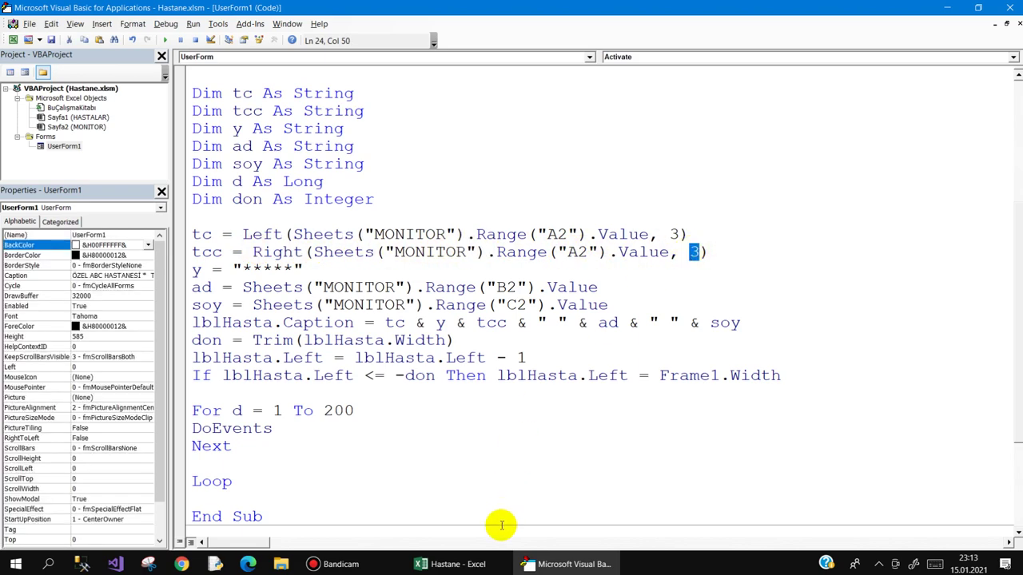
{"action": "left_click", "coordinate": [551, 564]}
{"action": "left_click", "coordinate": [109, 96]}
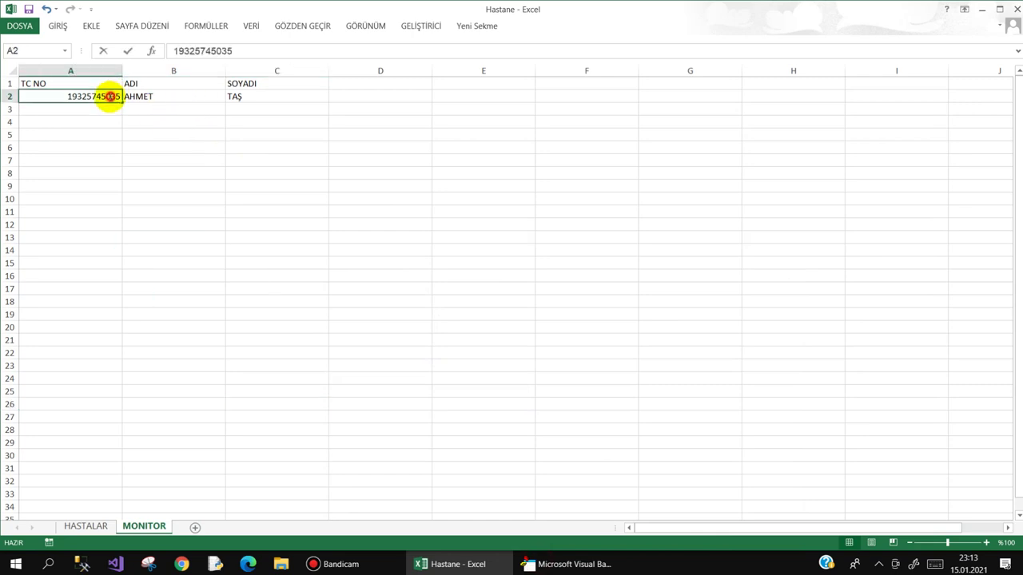
{"action": "left_click", "coordinate": [219, 50]}
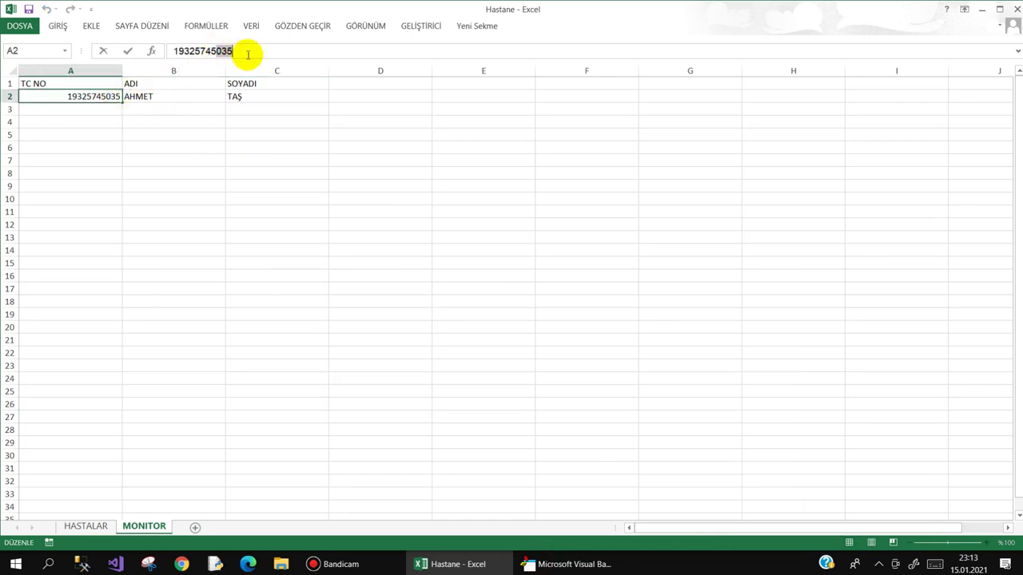
{"action": "left_click", "coordinate": [194, 131]}
{"action": "left_click", "coordinate": [529, 566]}
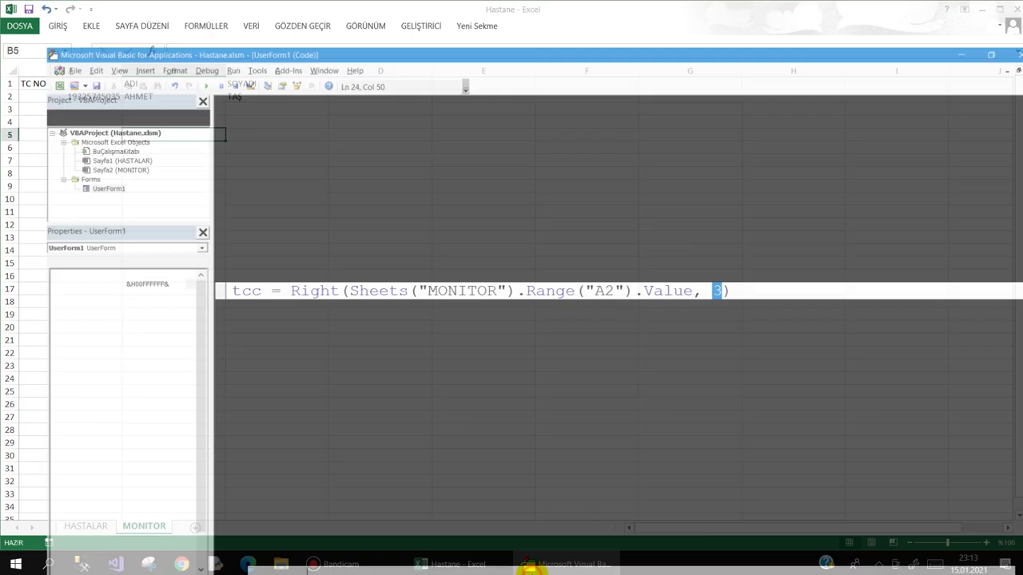
- Review the y asterisk mask and the B2/C2 lookups for ad and soy, then open UserForm1's design
{"action": "double_click", "coordinate": [195, 270]}
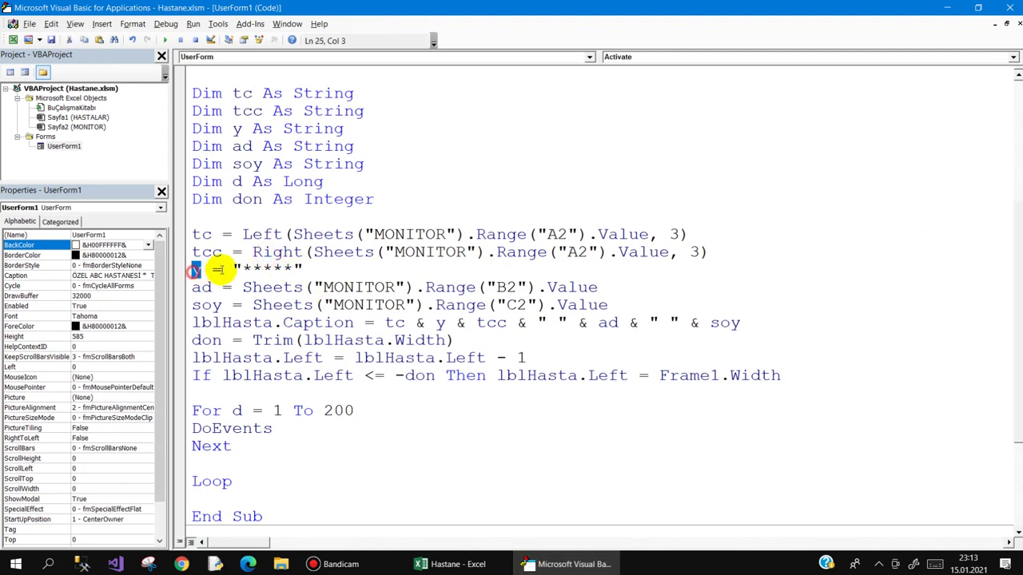
{"action": "left_click_drag", "start_coordinate": [218, 270], "coordinate": [326, 271]}
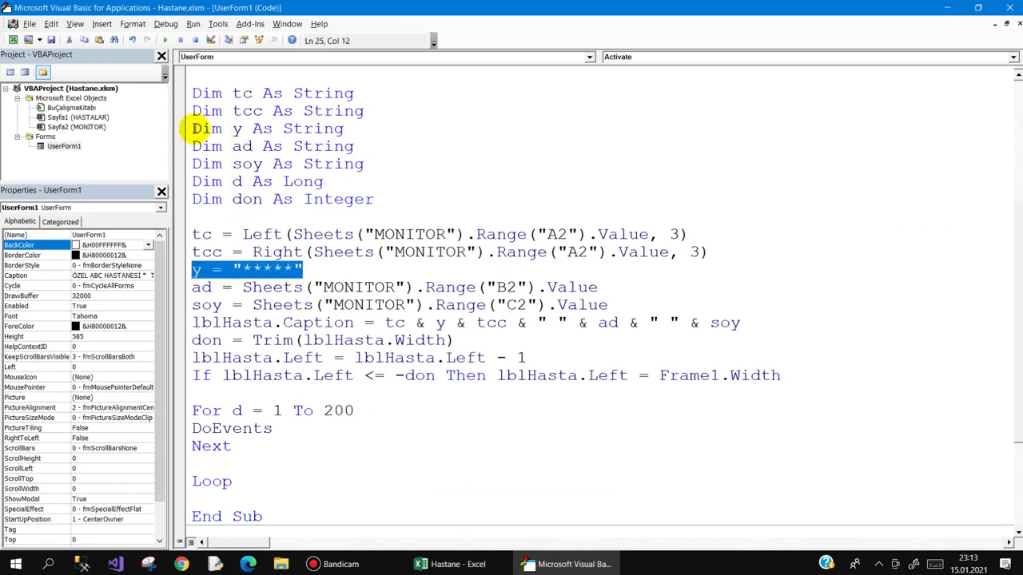
{"action": "left_click_drag", "start_coordinate": [195, 128], "coordinate": [343, 128]}
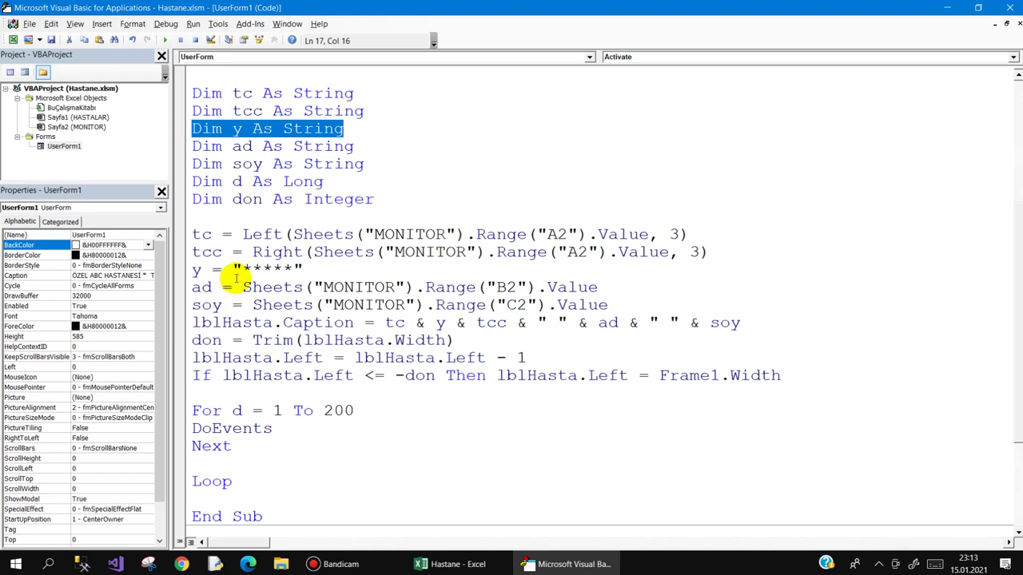
{"action": "left_click_drag", "start_coordinate": [244, 269], "coordinate": [274, 270]}
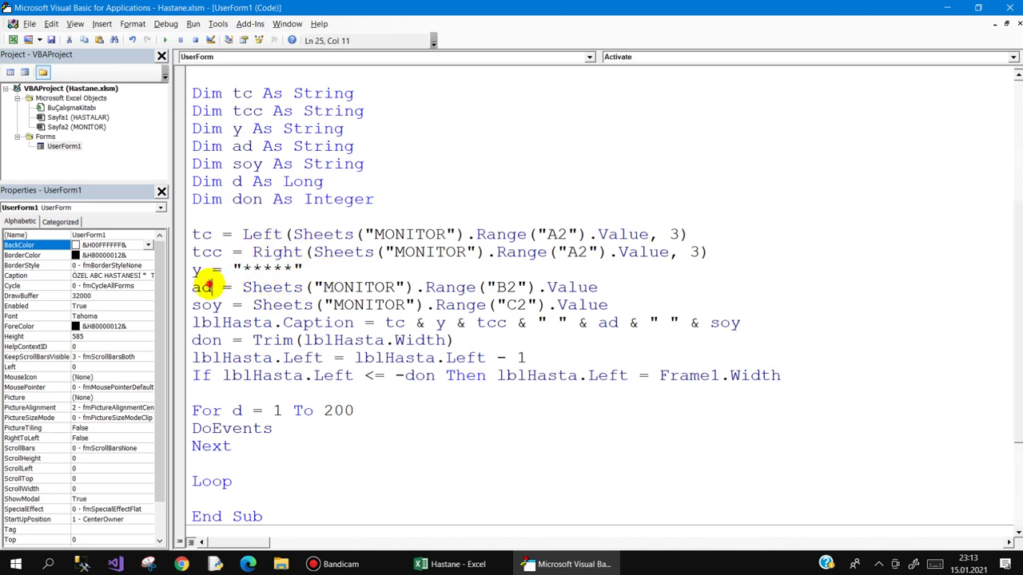
{"action": "double_click", "coordinate": [203, 287]}
{"action": "left_click_drag", "start_coordinate": [244, 287], "coordinate": [608, 286]}
{"action": "left_click_drag", "start_coordinate": [193, 304], "coordinate": [608, 305]}
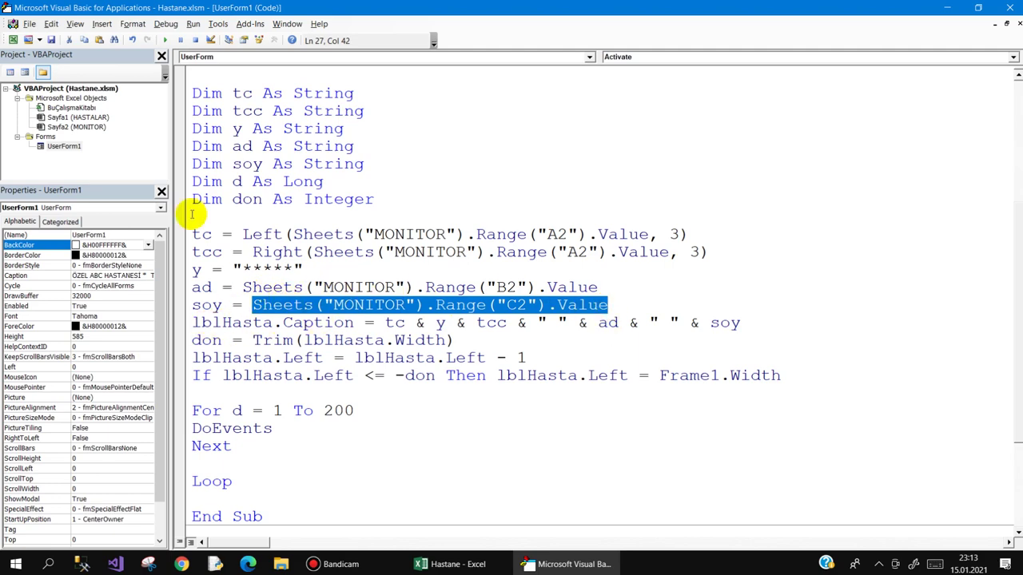
{"action": "double_click", "coordinate": [64, 146]}
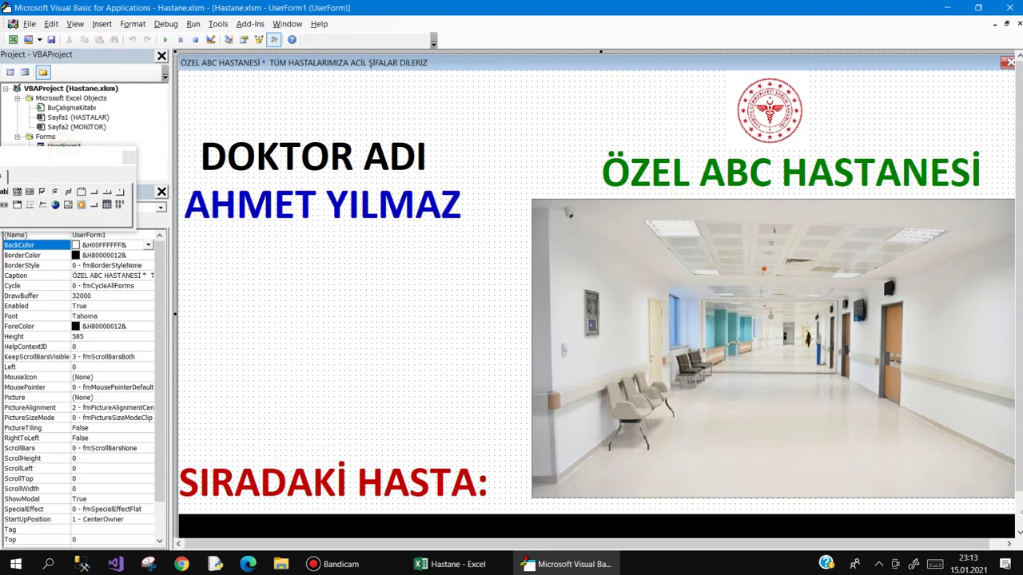
{"action": "scroll", "coordinate": [991, 511], "scroll_direction": "down", "scroll_amount": 2}
{"action": "left_click", "coordinate": [990, 512]}
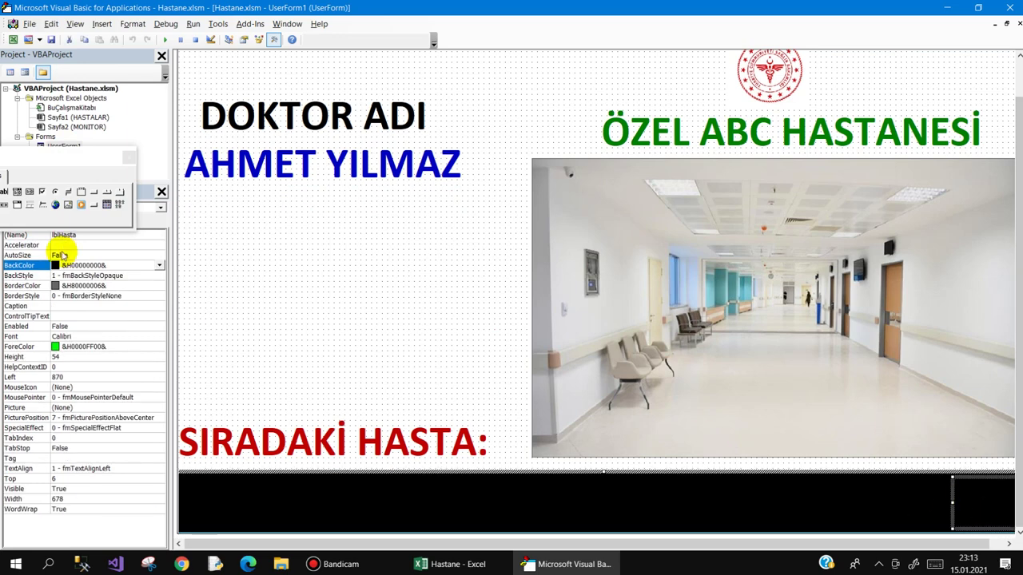
{"action": "left_click_drag", "start_coordinate": [51, 156], "coordinate": [81, 107]}
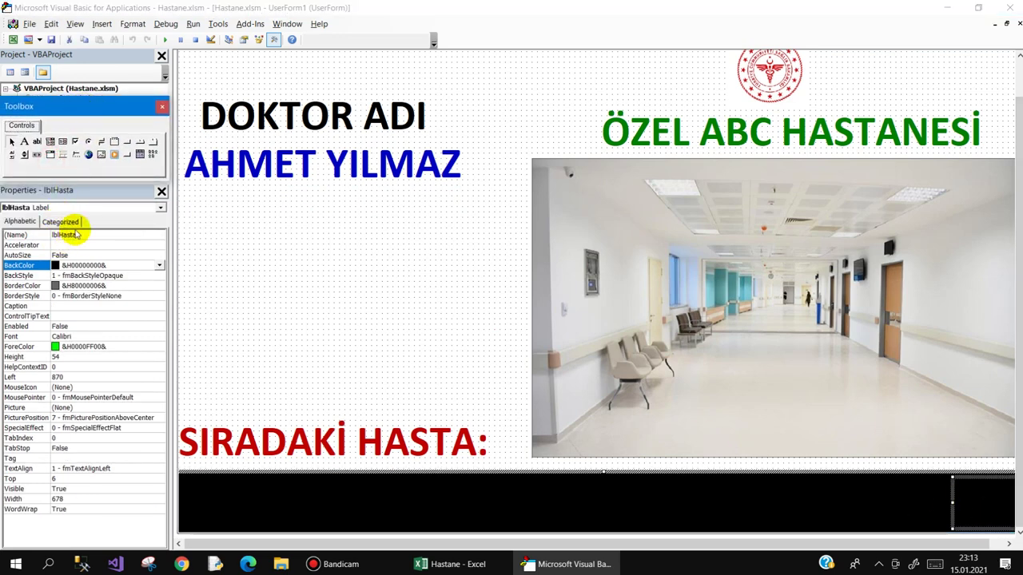
{"action": "double_click", "coordinate": [279, 304]}
{"action": "scroll", "coordinate": [243, 400], "scroll_direction": "down", "scroll_amount": 1}
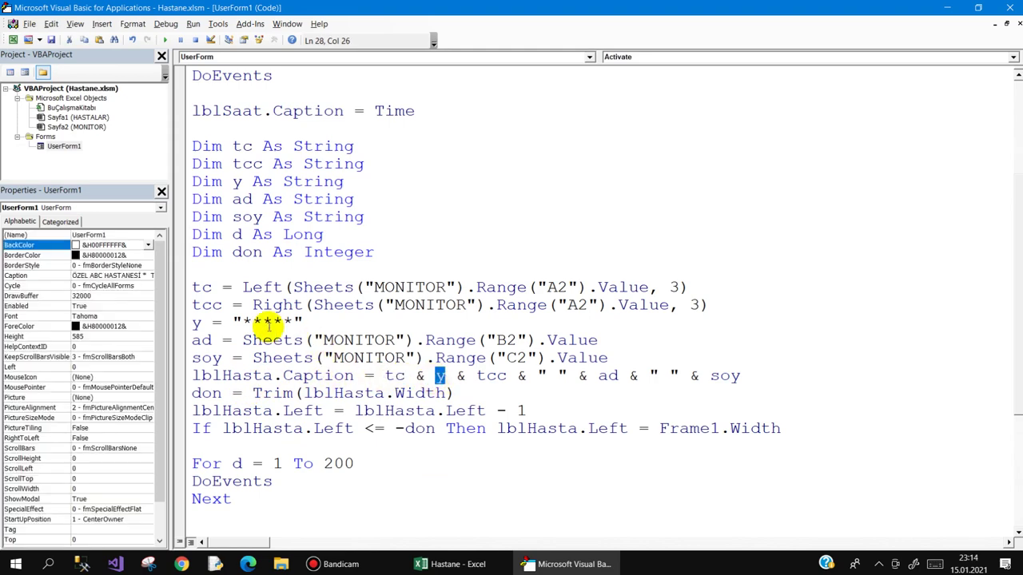
{"action": "double_click", "coordinate": [202, 287]}
{"action": "left_click_drag", "start_coordinate": [242, 286], "coordinate": [687, 287]}
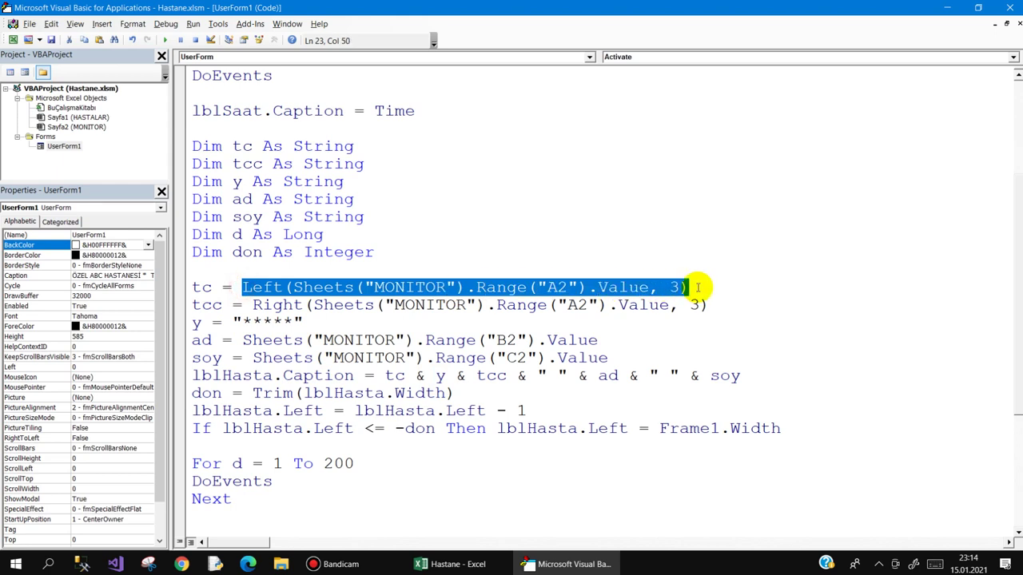
{"action": "left_click_drag", "start_coordinate": [233, 322], "coordinate": [302, 322]}
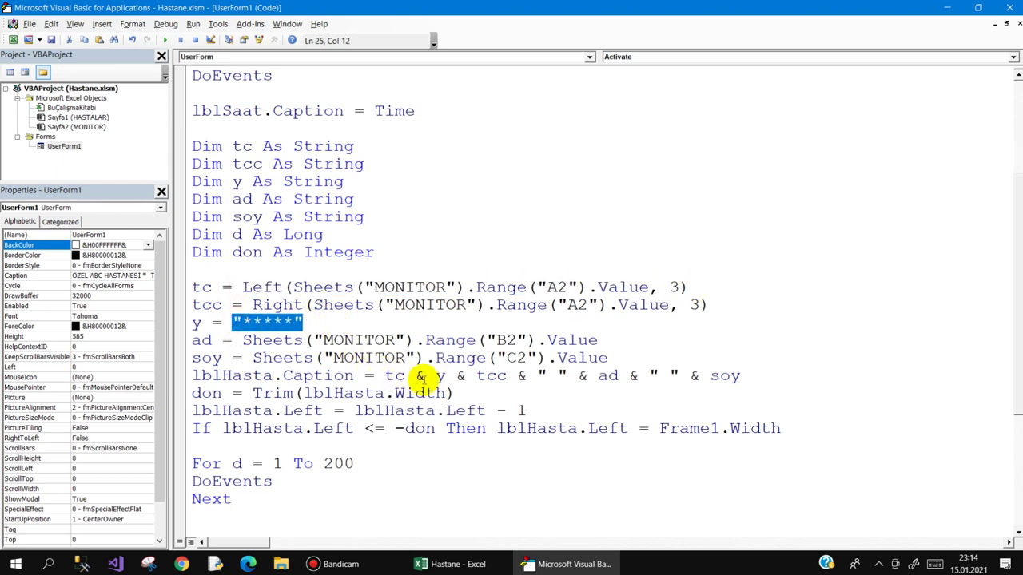
{"action": "double_click", "coordinate": [487, 376]}
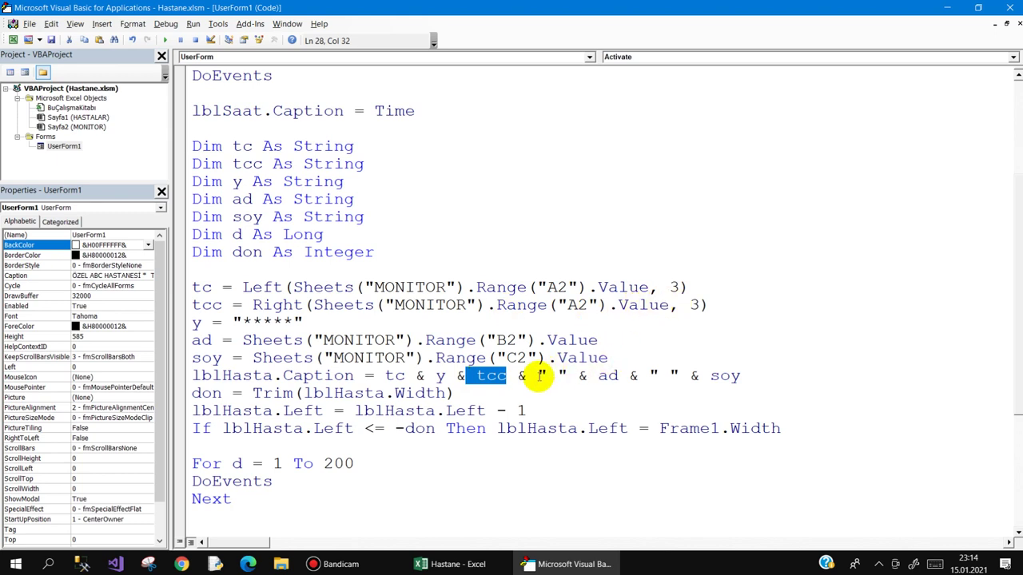
{"action": "left_click", "coordinate": [547, 375]}
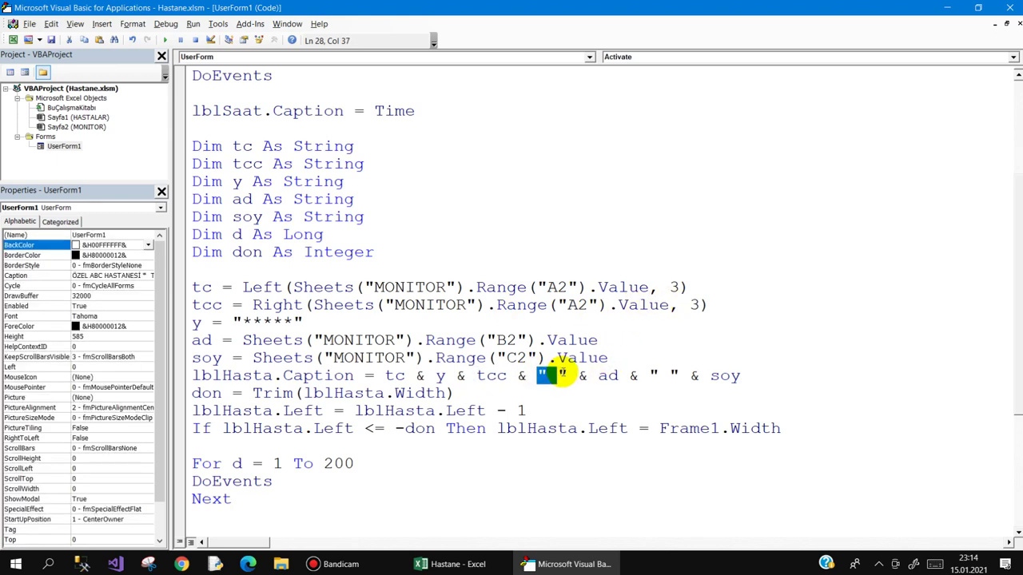
{"action": "left_click_drag", "start_coordinate": [651, 376], "coordinate": [754, 375]}
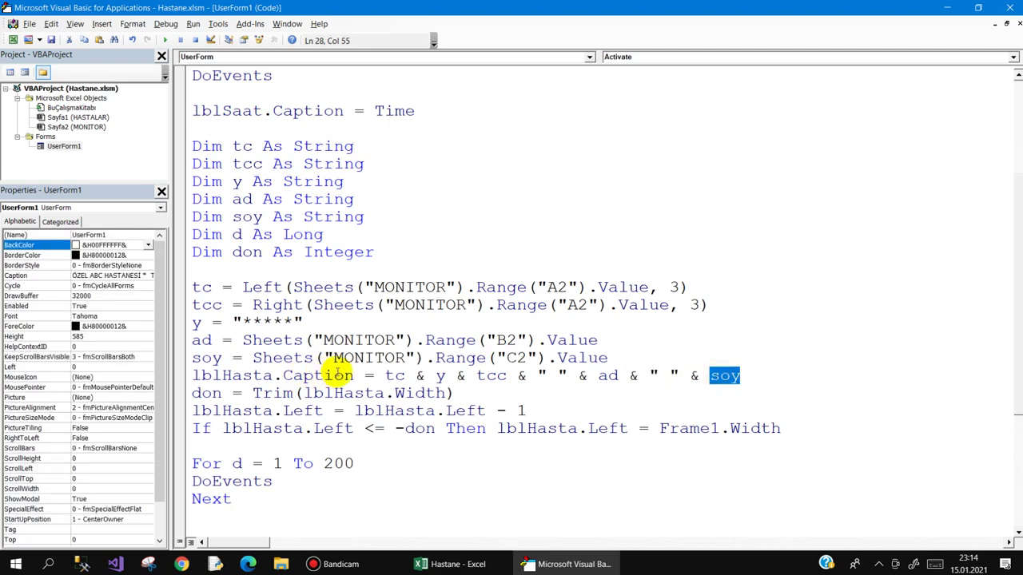
{"action": "left_click_drag", "start_coordinate": [354, 375], "coordinate": [188, 384]}
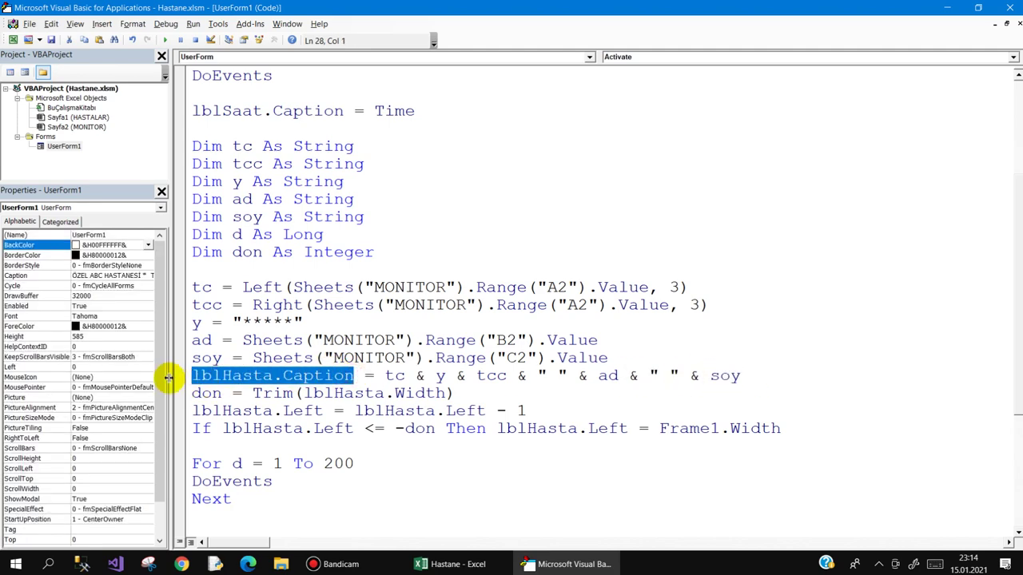
{"action": "left_click", "coordinate": [204, 394]}
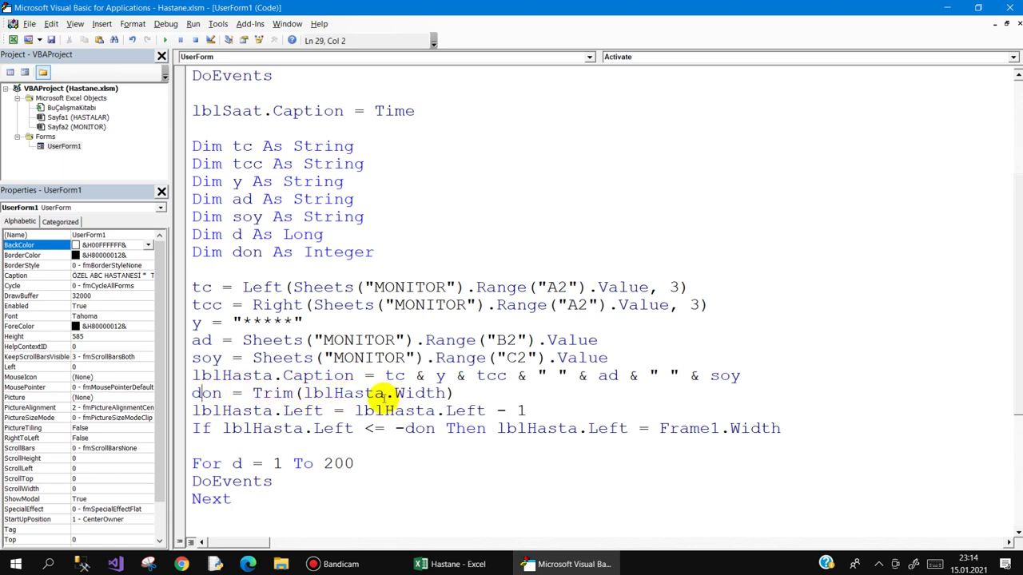
{"action": "left_click_drag", "start_coordinate": [384, 395], "coordinate": [439, 393]}
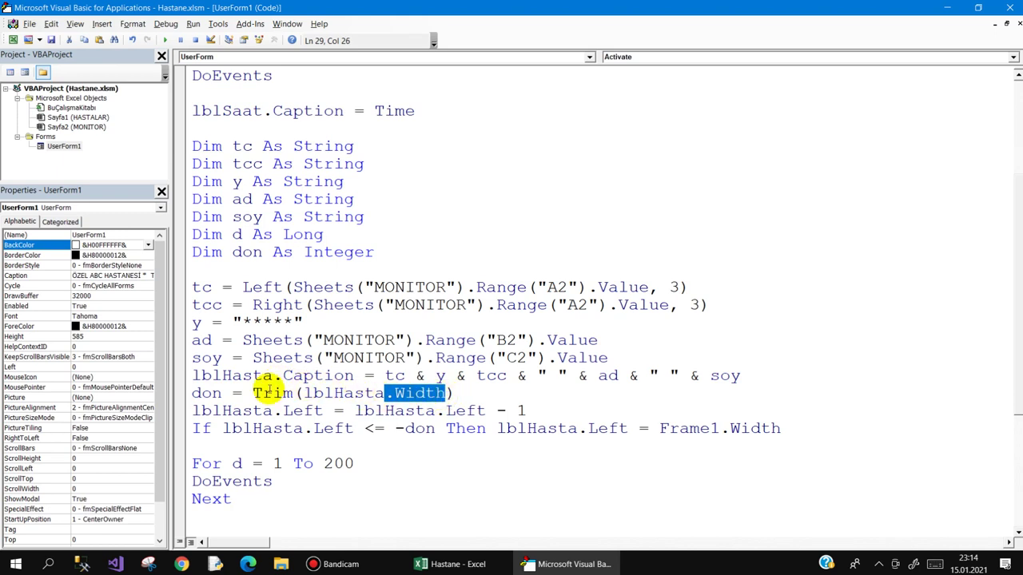
{"action": "left_click_drag", "start_coordinate": [224, 393], "coordinate": [168, 396]}
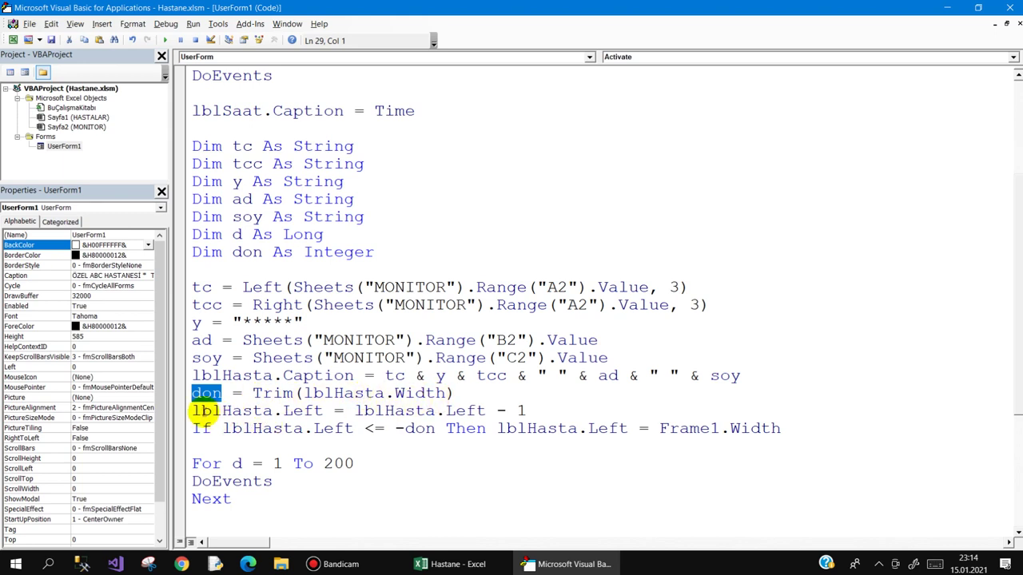
{"action": "left_click_drag", "start_coordinate": [323, 411], "coordinate": [257, 413]}
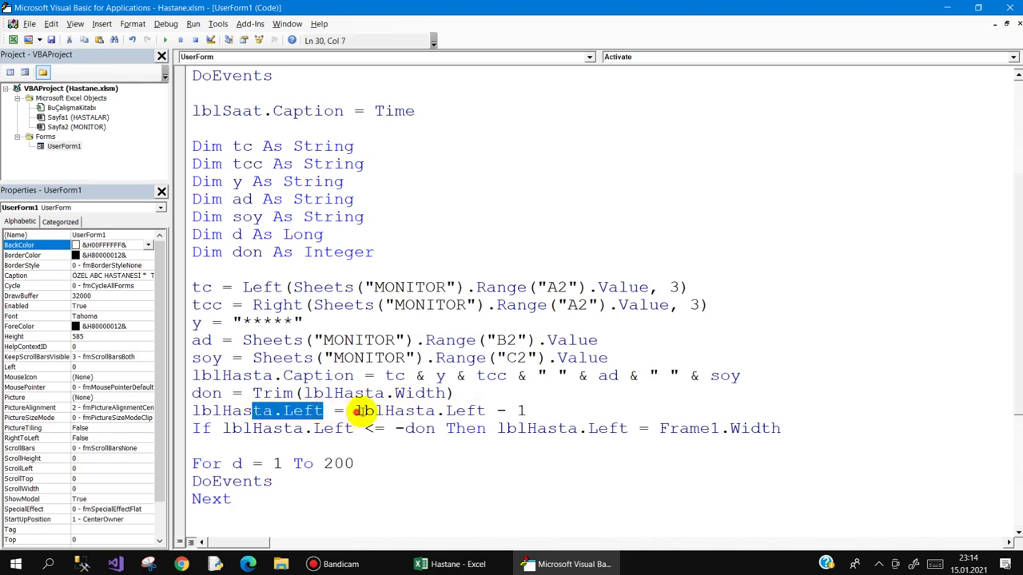
{"action": "left_click_drag", "start_coordinate": [355, 411], "coordinate": [538, 411]}
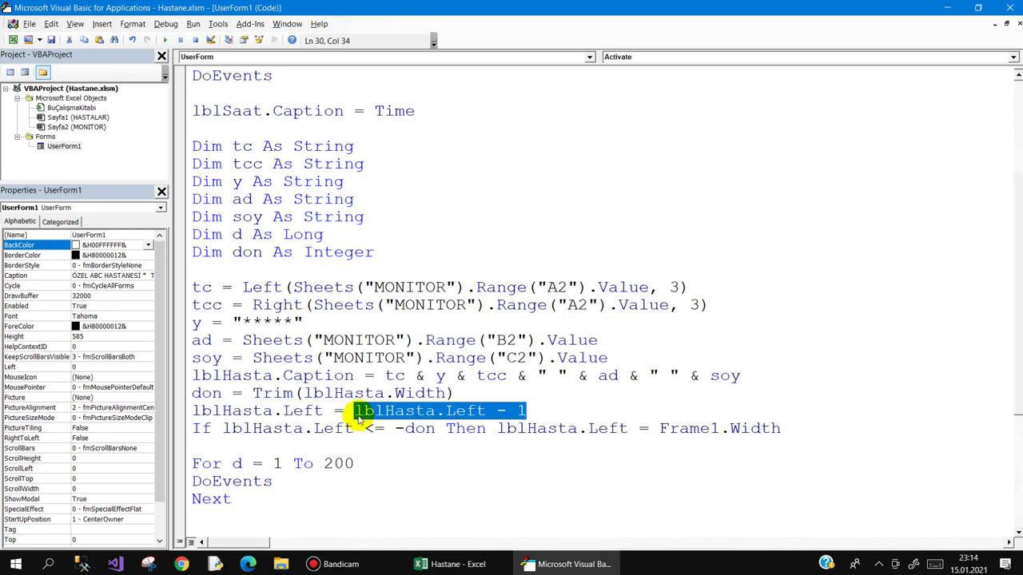
{"action": "double_click", "coordinate": [299, 410]}
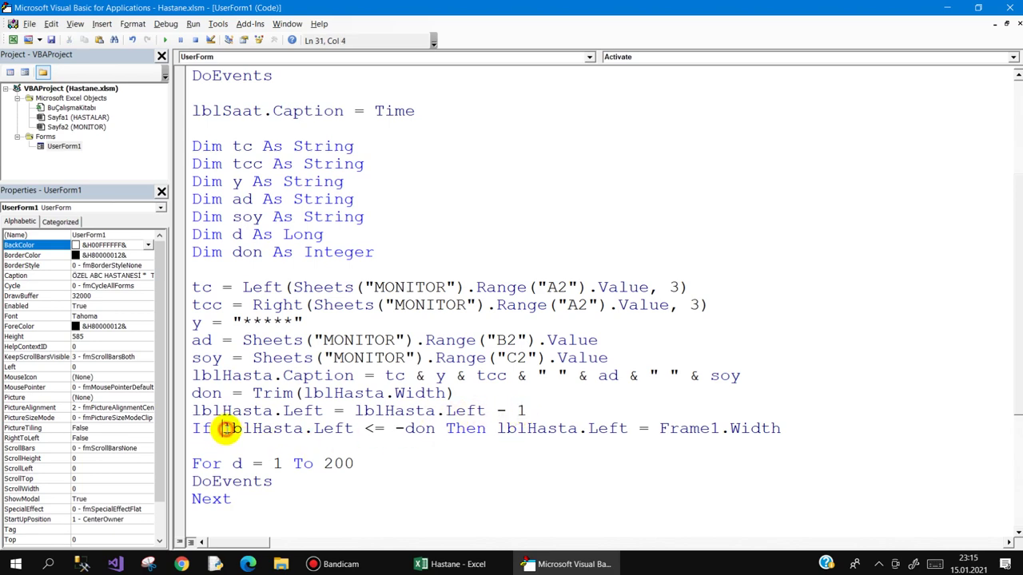
{"action": "left_click_drag", "start_coordinate": [227, 429], "coordinate": [346, 429]}
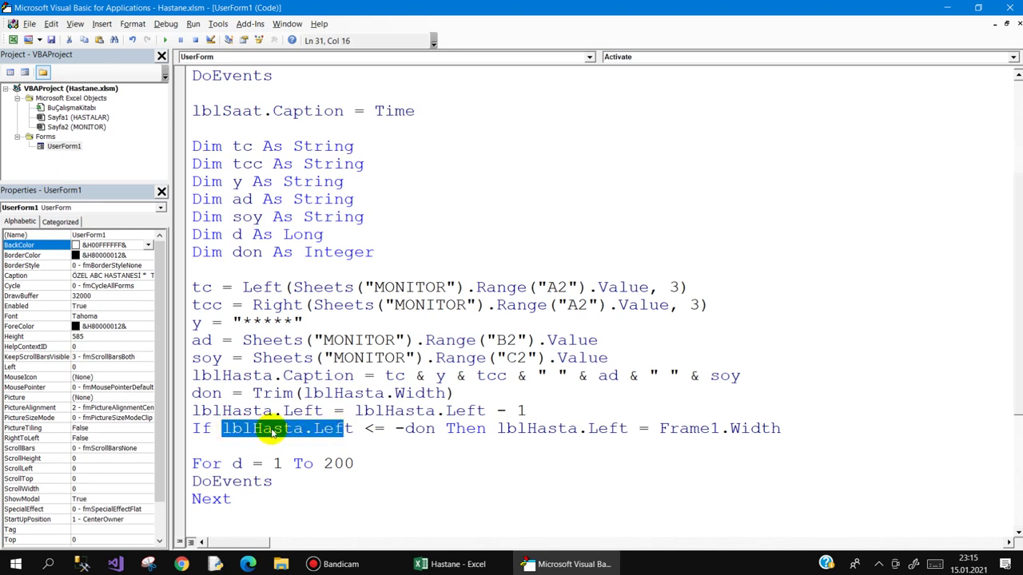
{"action": "left_click", "coordinate": [359, 429]}
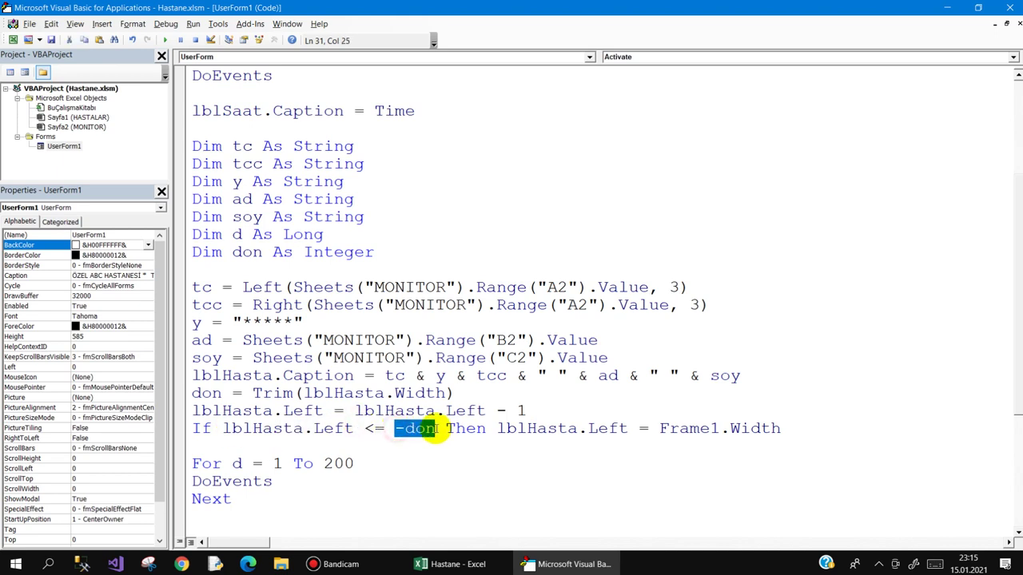
{"action": "left_click_drag", "start_coordinate": [253, 392], "coordinate": [454, 393]}
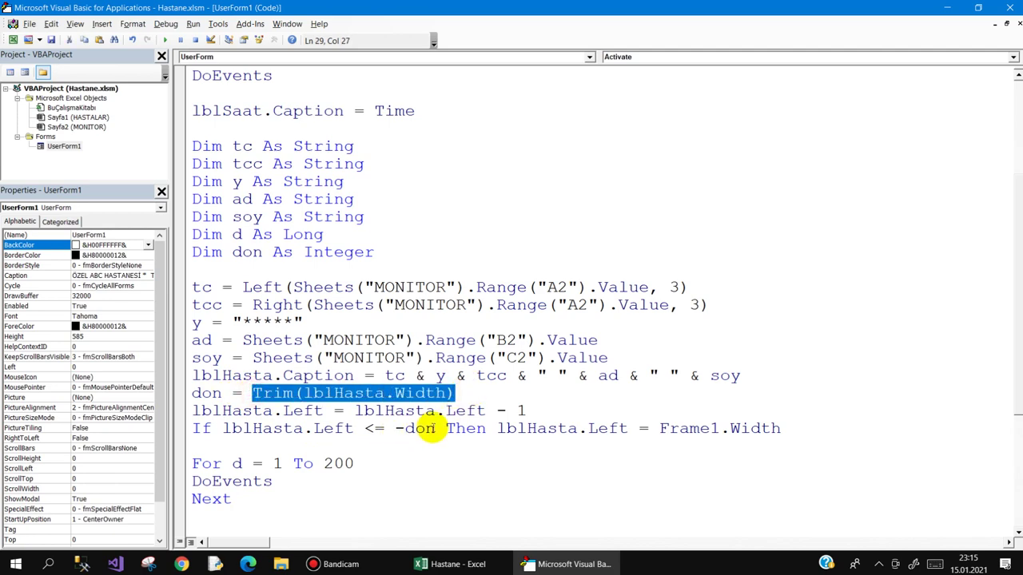
{"action": "left_click_drag", "start_coordinate": [435, 429], "coordinate": [384, 429]}
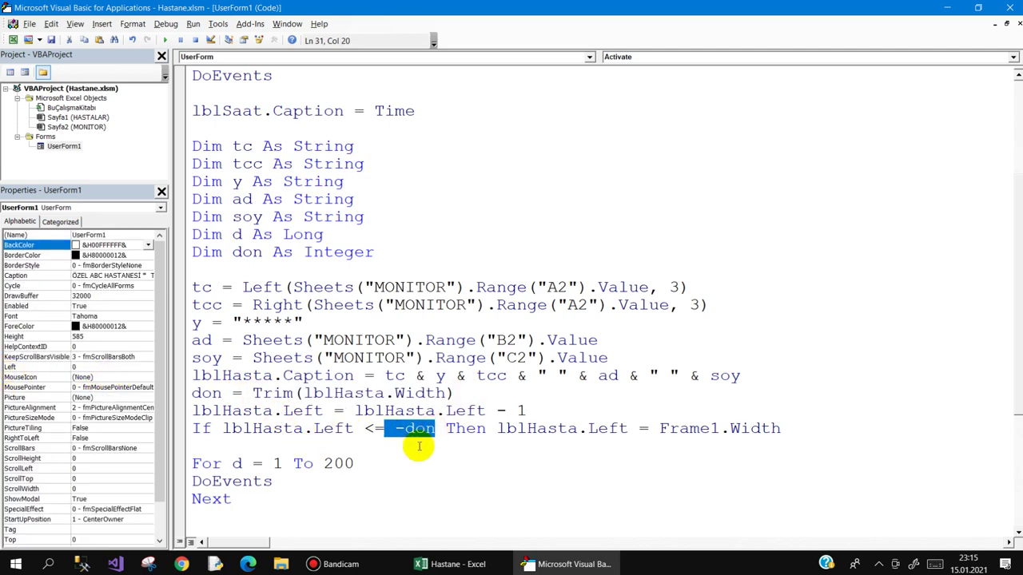
{"action": "left_click_drag", "start_coordinate": [434, 429], "coordinate": [395, 429]}
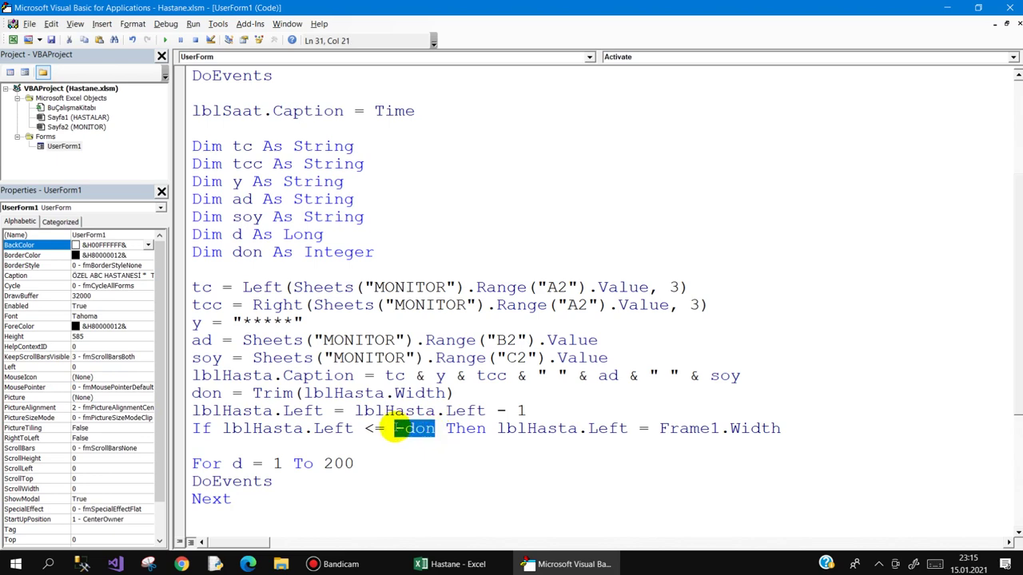
{"action": "left_click_drag", "start_coordinate": [496, 429], "coordinate": [809, 427]}
{"action": "left_click", "coordinate": [709, 429]}
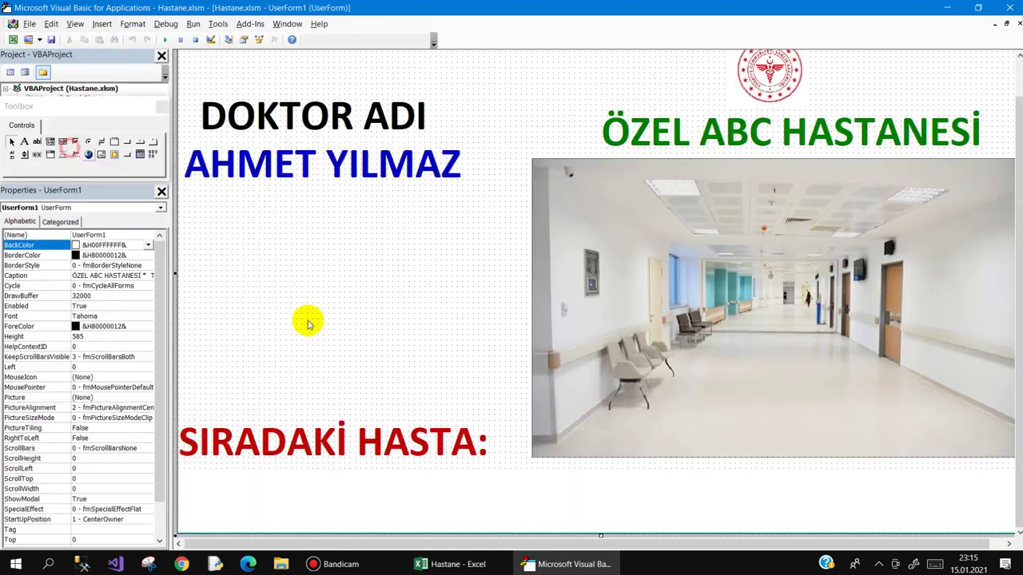
{"action": "double_click", "coordinate": [69, 147]}
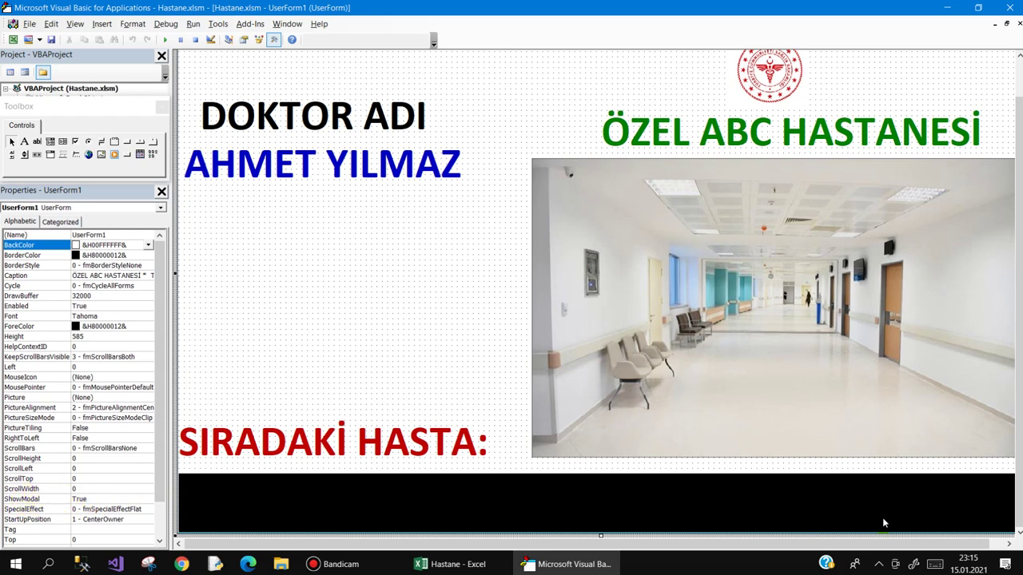
{"action": "scroll", "coordinate": [1009, 505], "scroll_direction": "right", "scroll_amount": 1}
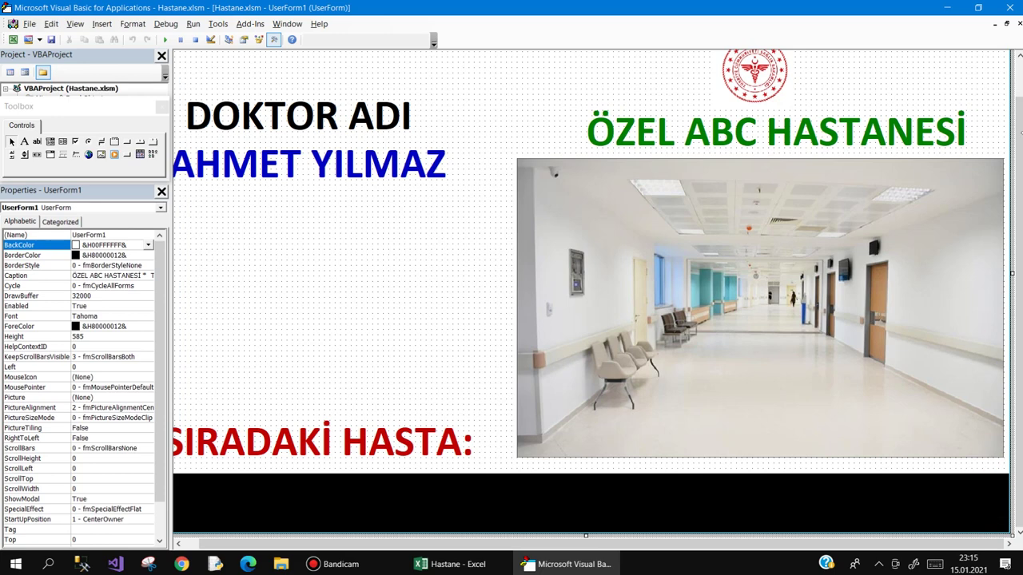
{"action": "left_click", "coordinate": [989, 128]}
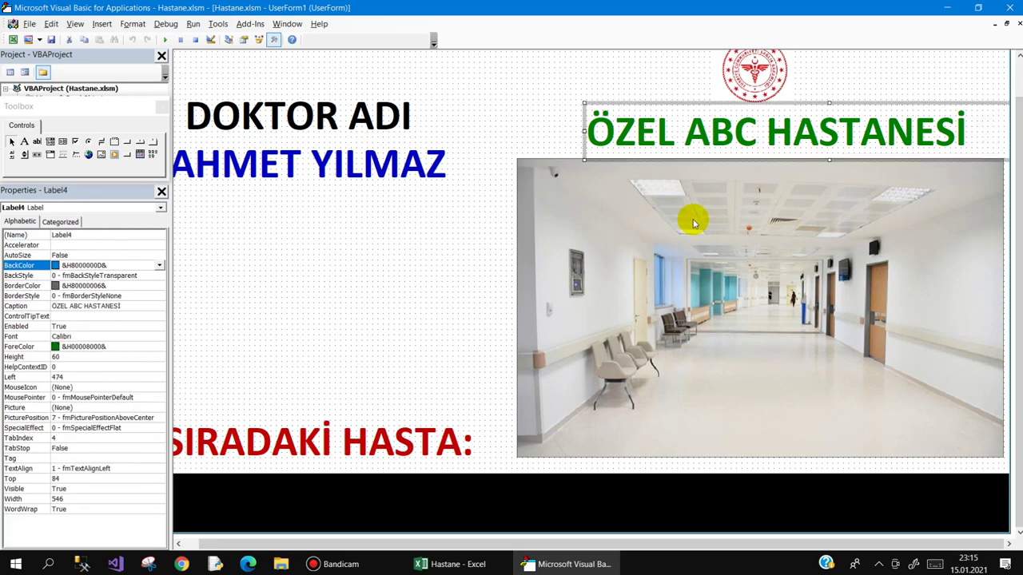
{"action": "left_click", "coordinate": [496, 110]}
{"action": "left_click_drag", "start_coordinate": [159, 308], "coordinate": [160, 351]}
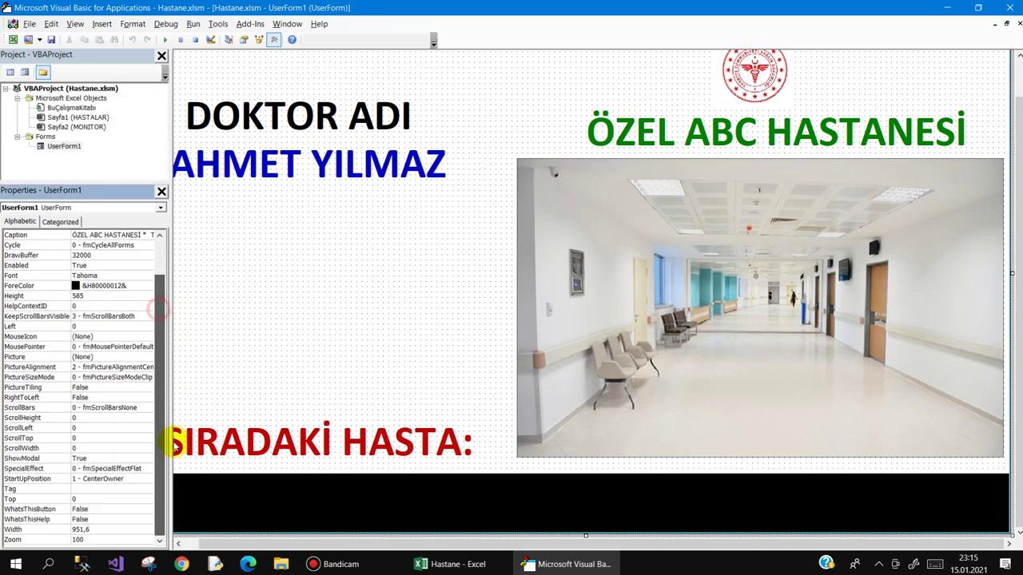
{"action": "left_click", "coordinate": [55, 530]}
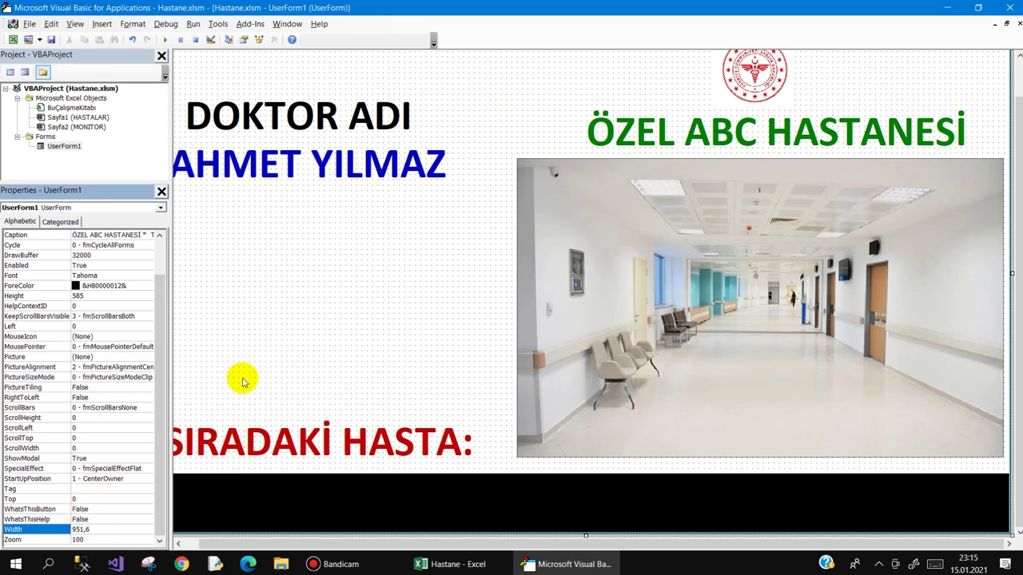
{"action": "key", "text": "F7"}
- Mark Frame1.Width in the If line, undo a stray 9, then select the For d = 1 To 200 delay loop
{"action": "left_click_drag", "start_coordinate": [657, 483], "coordinate": [945, 488]}
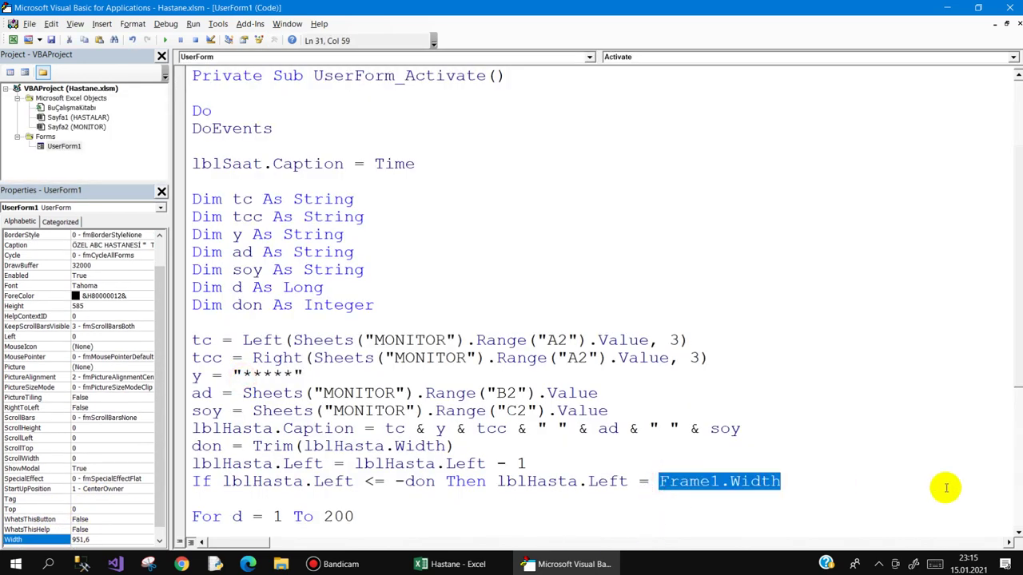
{"action": "type", "text": "95"}
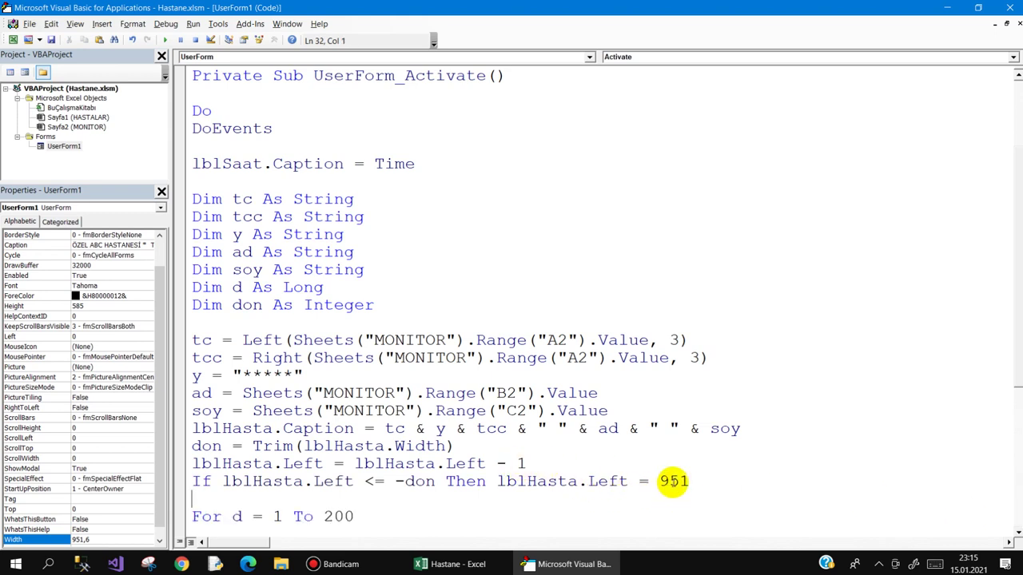
{"action": "key", "text": "ctrl+z"}
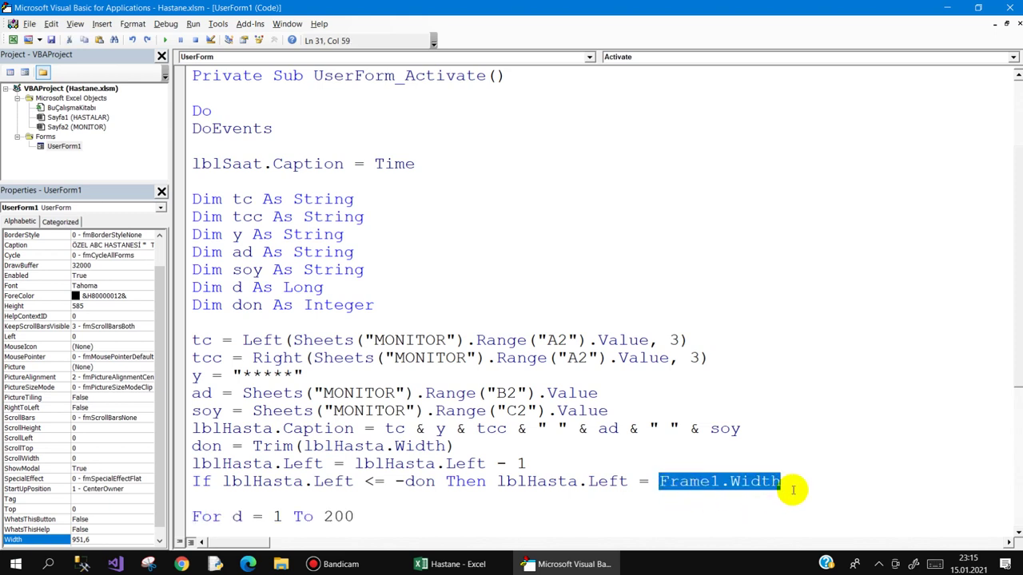
{"action": "left_click_drag", "start_coordinate": [788, 480], "coordinate": [678, 484]}
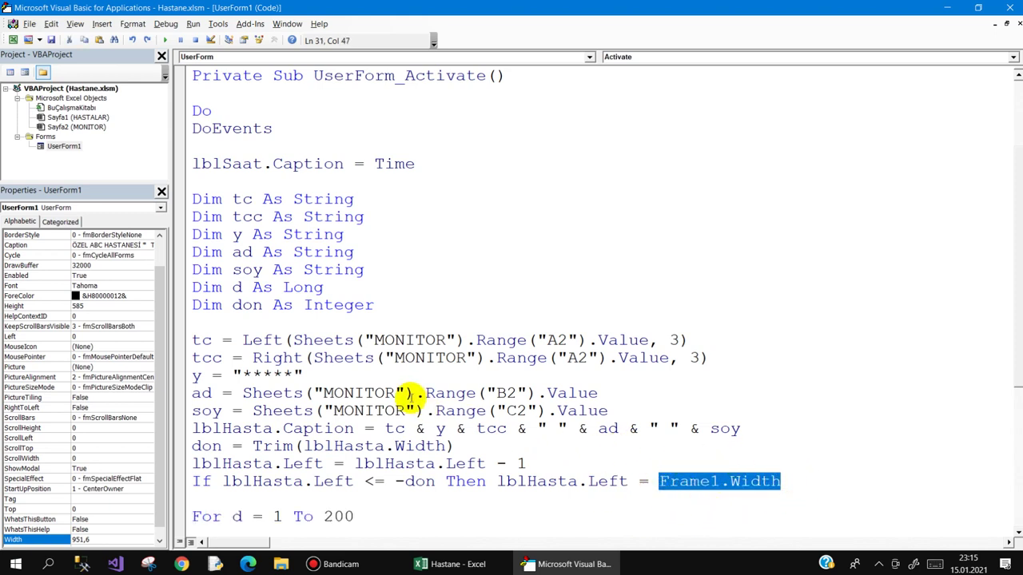
{"action": "scroll", "coordinate": [407, 393], "scroll_direction": "down", "scroll_amount": 2}
{"action": "scroll", "coordinate": [408, 393], "scroll_direction": "down", "scroll_amount": 2}
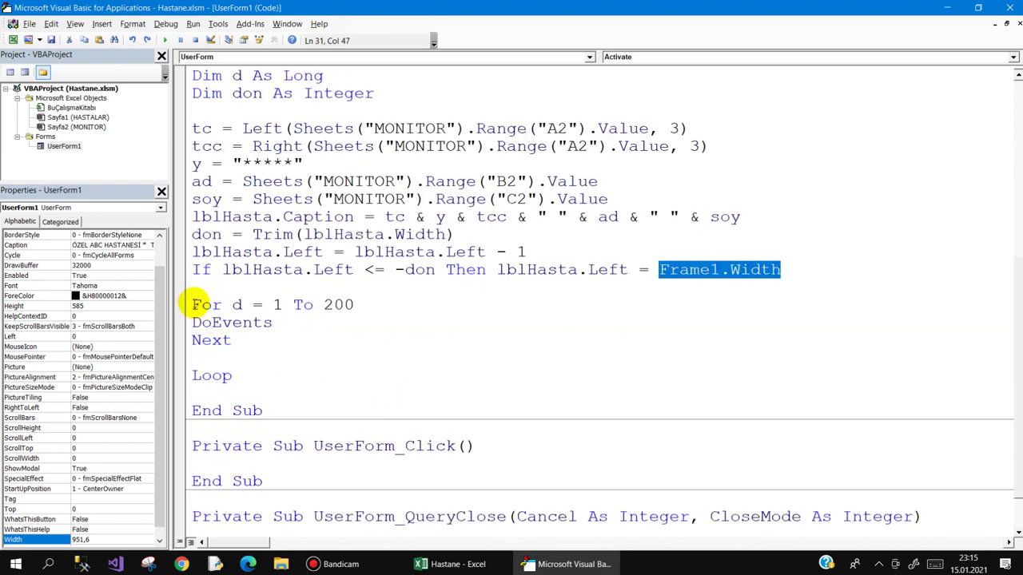
{"action": "left_click_drag", "start_coordinate": [192, 305], "coordinate": [254, 340]}
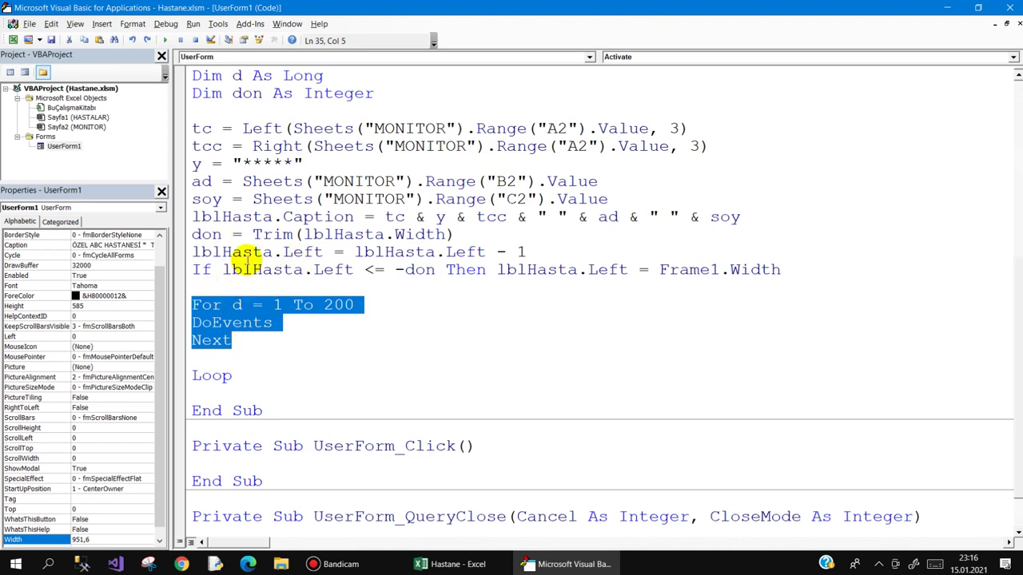
- Show the Edit toolbar, briefly opening and closing the Debug toolbar
{"action": "right_click", "coordinate": [456, 38]}
{"action": "left_click", "coordinate": [486, 48]}
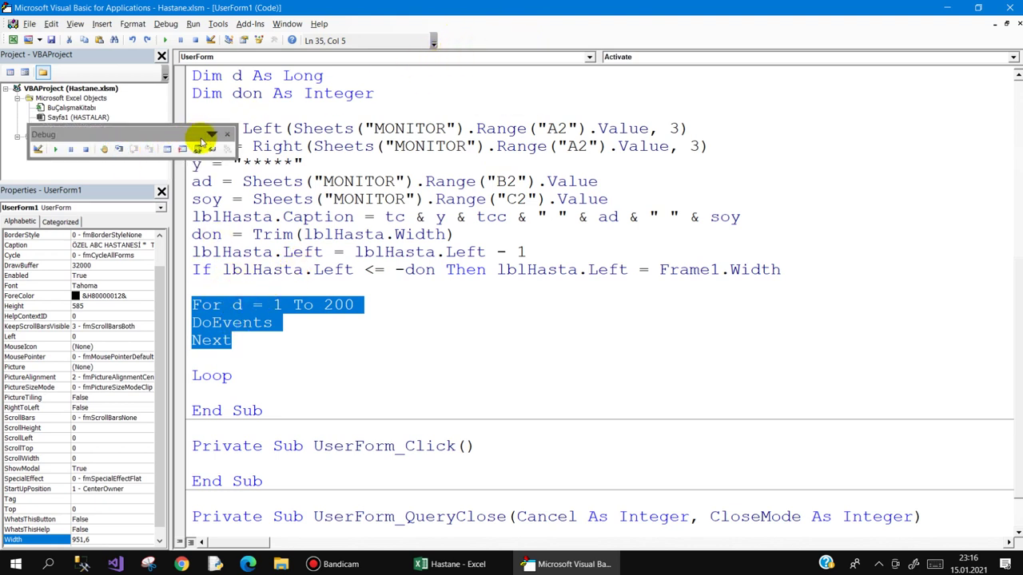
{"action": "left_click", "coordinate": [225, 133]}
{"action": "right_click", "coordinate": [452, 40]}
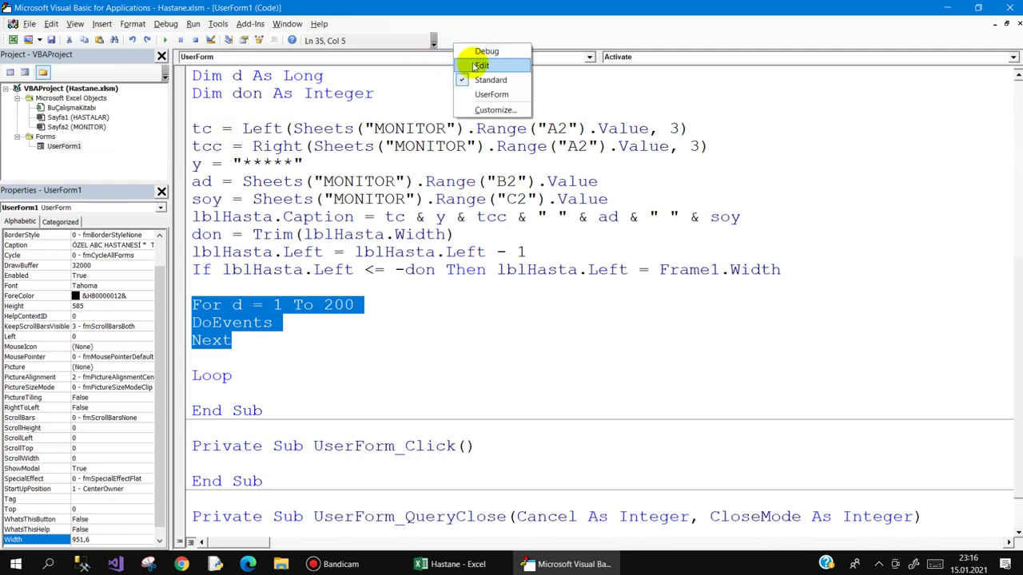
{"action": "left_click", "coordinate": [473, 64]}
- Comment out the delay loop, test-run the form without it, then reset the project
{"action": "left_click", "coordinate": [164, 118]}
{"action": "left_click", "coordinate": [427, 285]}
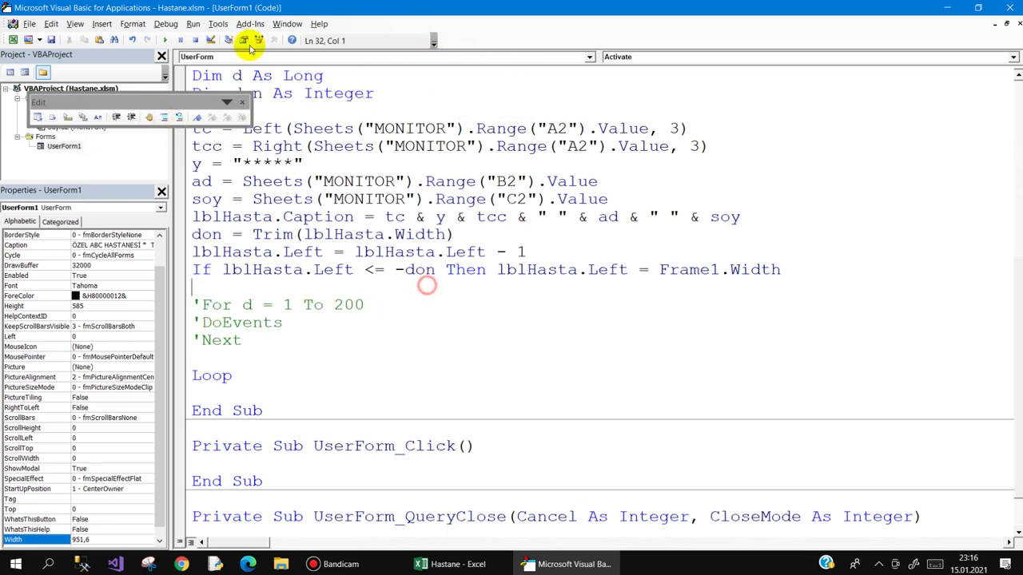
{"action": "left_click", "coordinate": [166, 41]}
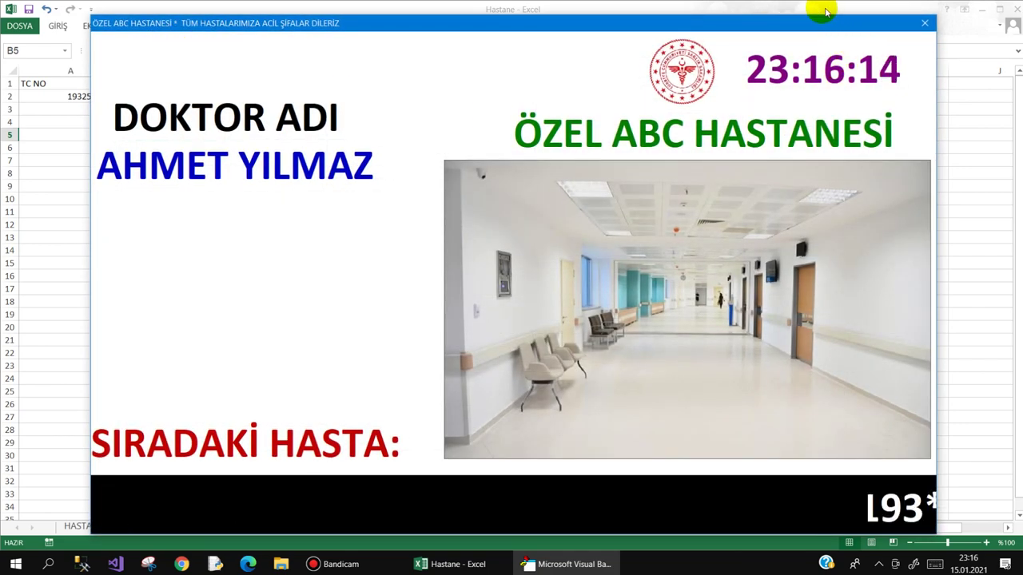
{"action": "left_click", "coordinate": [923, 23]}
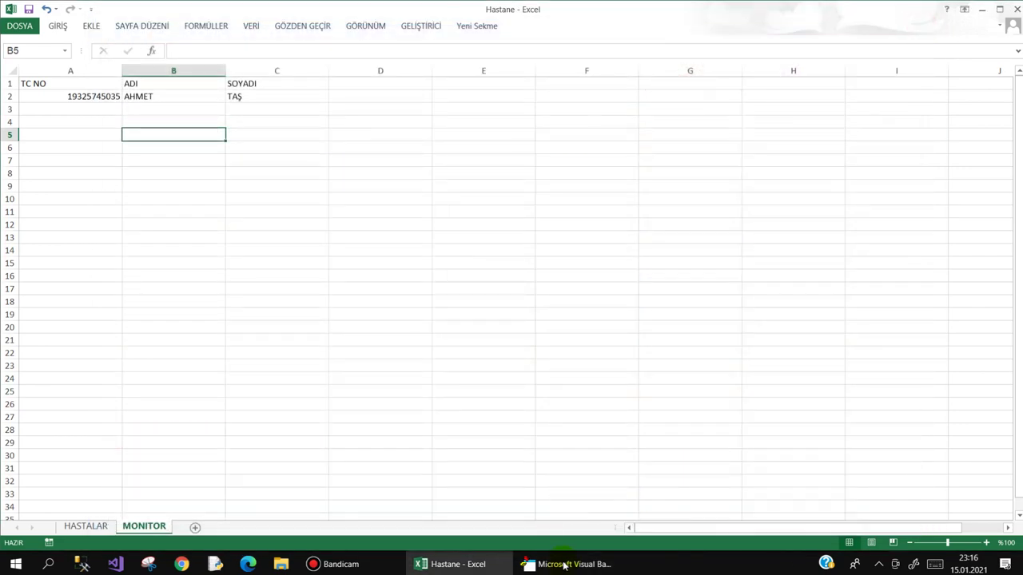
{"action": "left_click", "coordinate": [574, 564]}
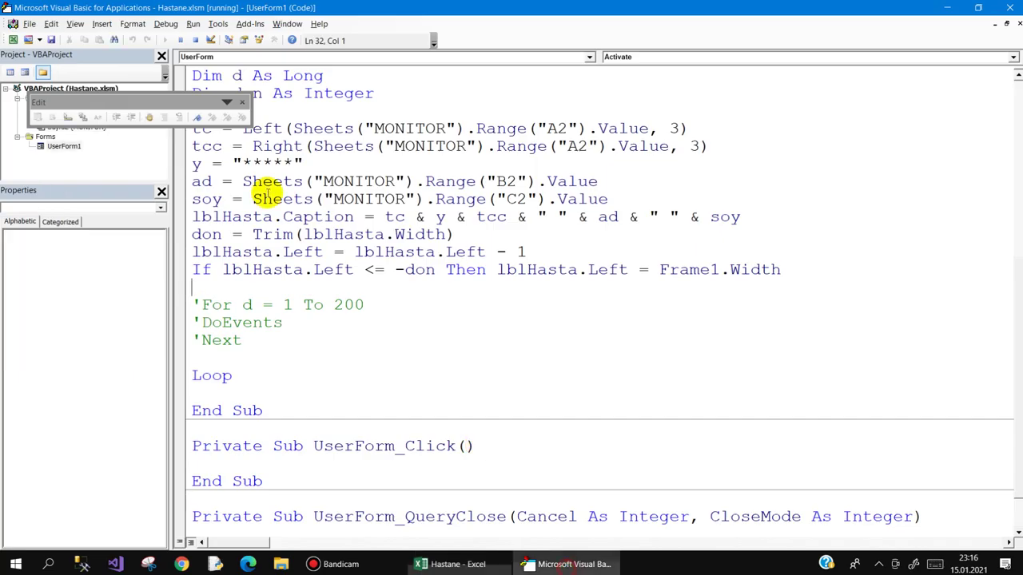
{"action": "left_click", "coordinate": [195, 40]}
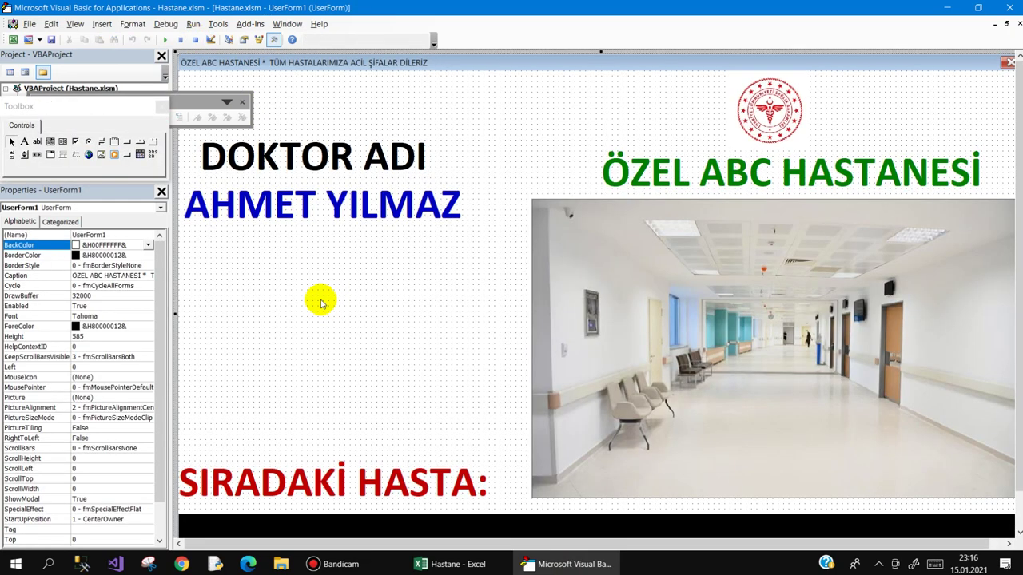
- Uncomment the For d = 1 To 200, DoEvents and Next lines, then close the VBA editor and workbook
{"action": "double_click", "coordinate": [279, 356]}
{"action": "scroll", "coordinate": [365, 318], "scroll_direction": "down", "scroll_amount": 4}
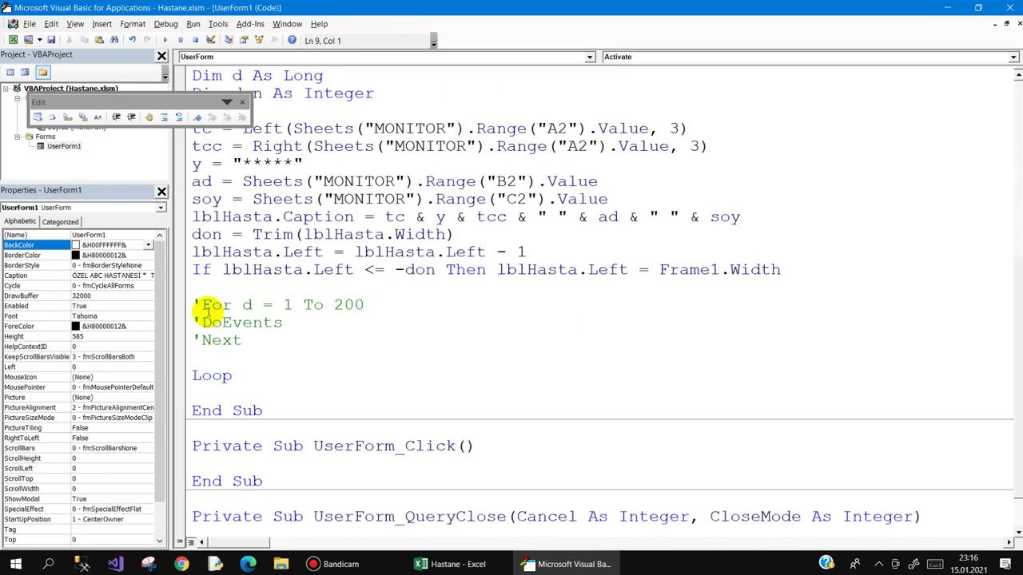
{"action": "key", "text": "Delete"}
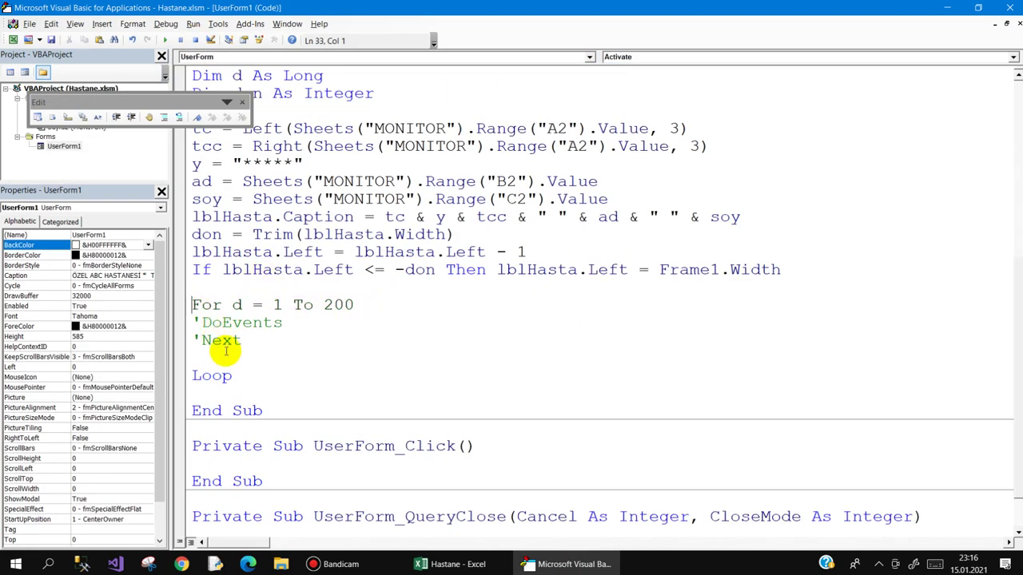
{"action": "key", "text": "Delete"}
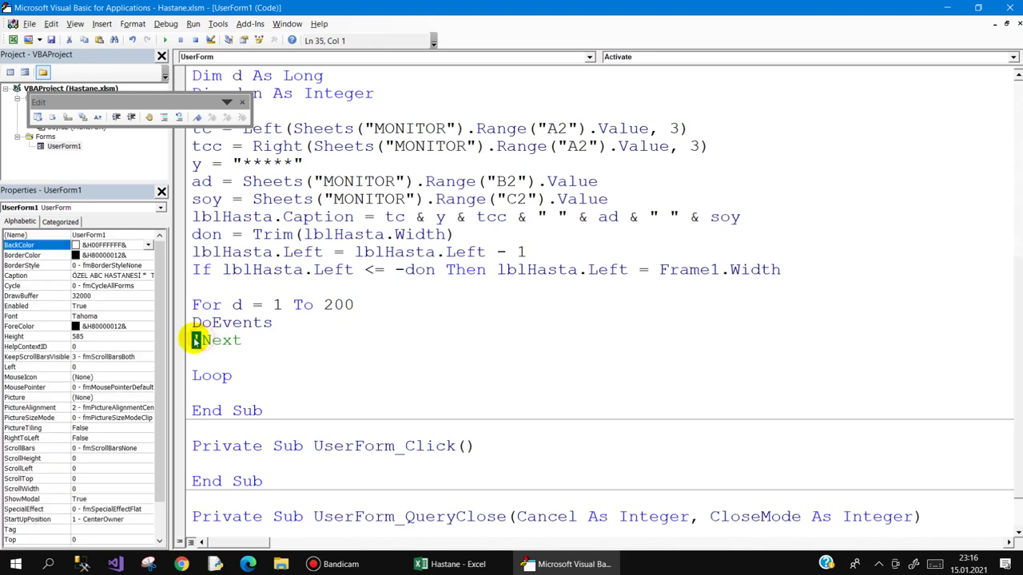
{"action": "key", "text": "Delete"}
{"action": "left_click", "coordinate": [286, 374]}
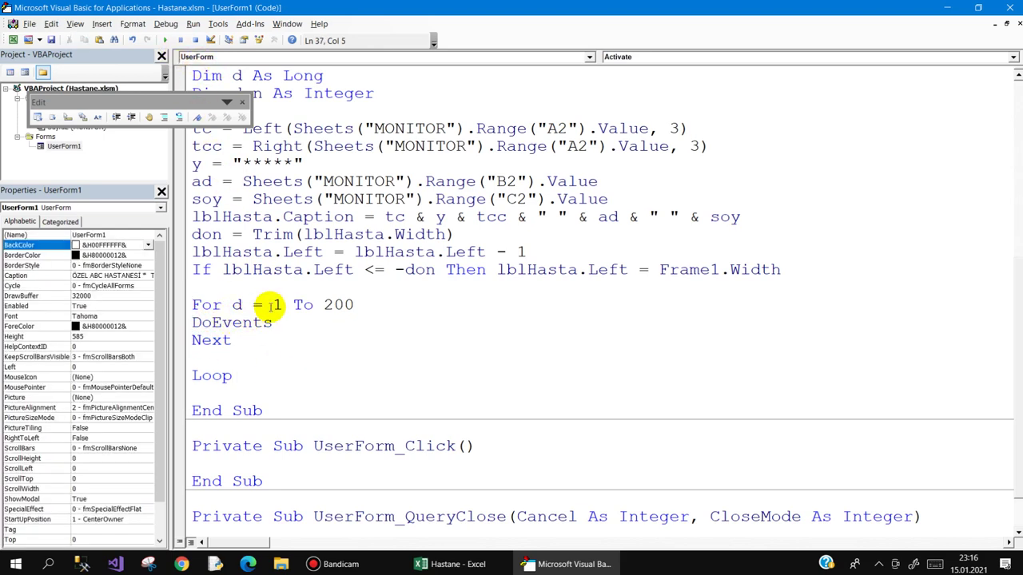
{"action": "scroll", "coordinate": [272, 306], "scroll_direction": "down", "scroll_amount": 1}
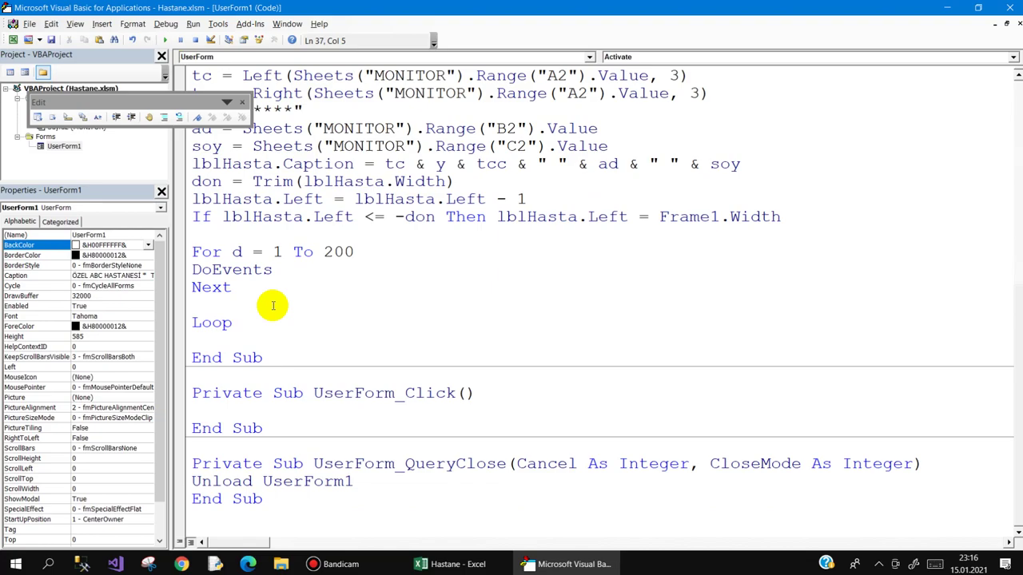
{"action": "scroll", "coordinate": [379, 231], "scroll_direction": "up", "scroll_amount": 2}
{"action": "scroll", "coordinate": [471, 200], "scroll_direction": "up", "scroll_amount": 4}
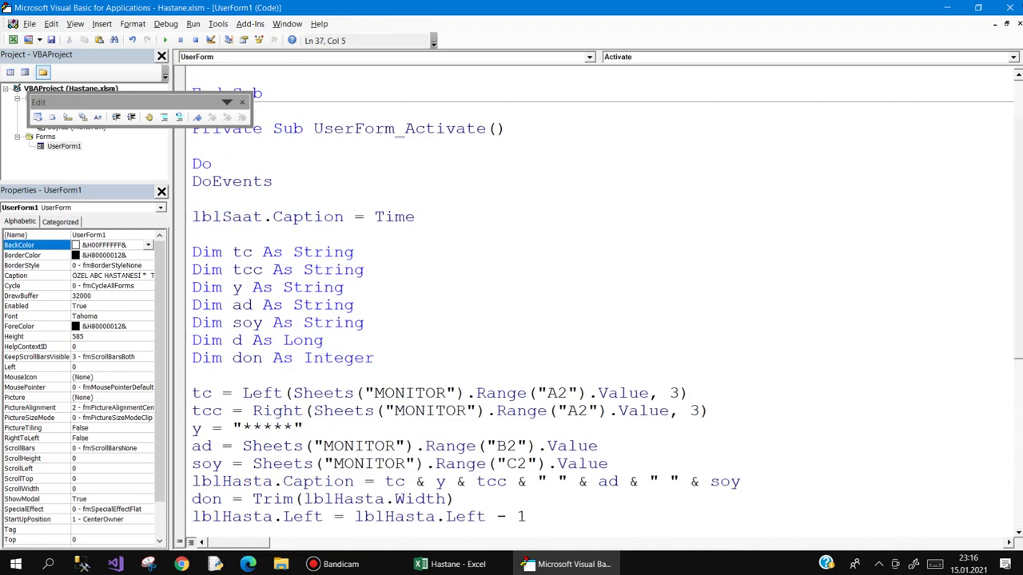
{"action": "left_click", "coordinate": [1012, 7]}
{"action": "left_click", "coordinate": [1012, 8]}
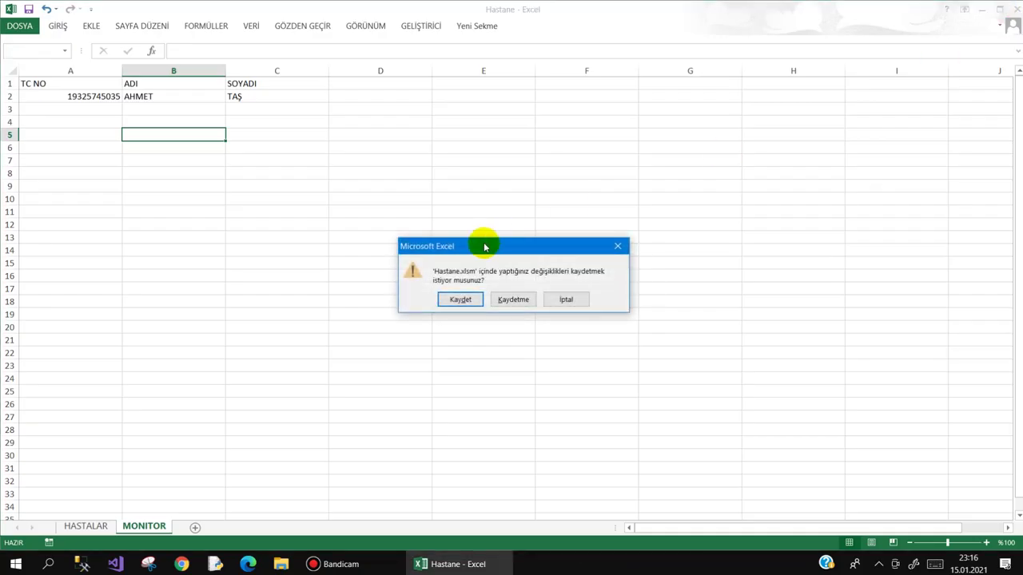
- Save Hastane.xlsm, accept the warning, and reopen it from the desktop to launch the display
{"action": "left_click", "coordinate": [459, 297]}
{"action": "left_click", "coordinate": [472, 315]}
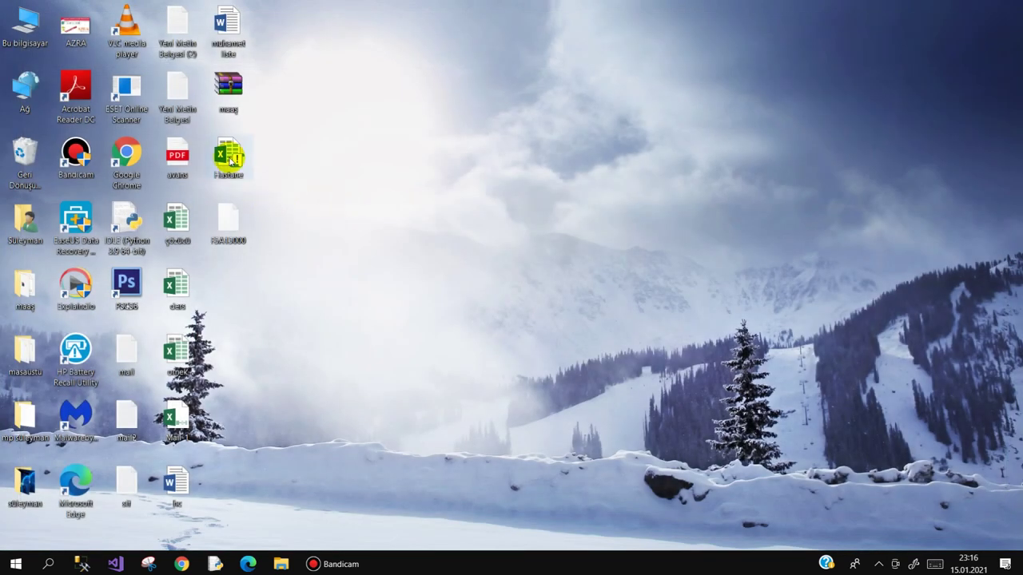
{"action": "double_click", "coordinate": [232, 160]}
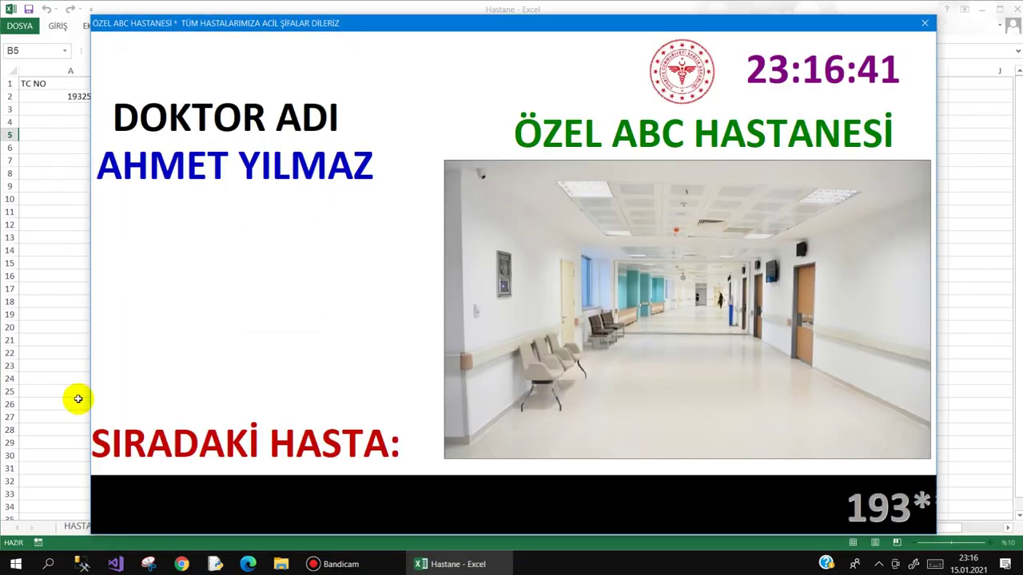
{"action": "left_click", "coordinate": [64, 392]}
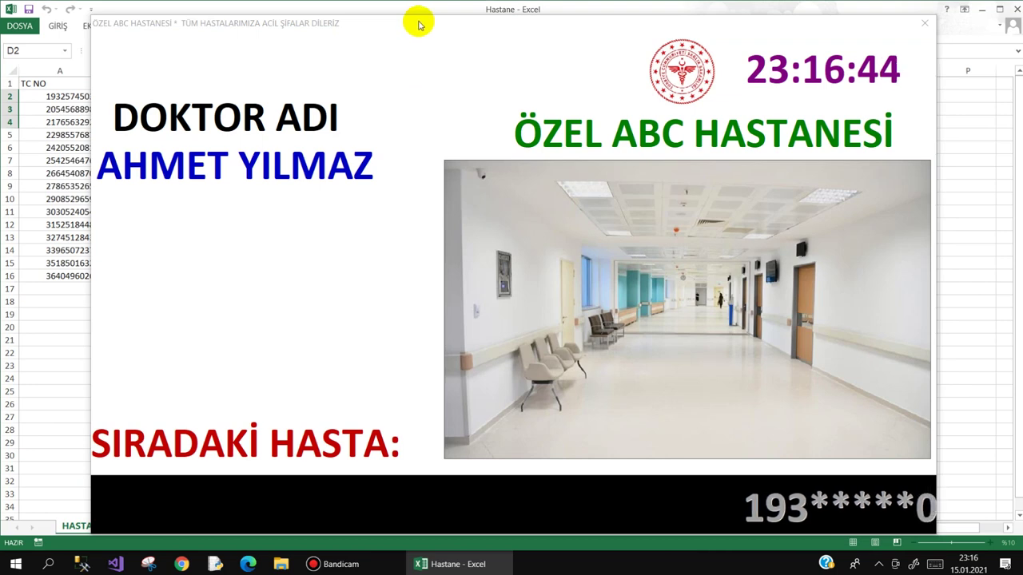
- Shift the display form right and advance the queue eight times with Sonraki Hasta, marking DURUM rows X
{"action": "left_click_drag", "start_coordinate": [424, 24], "coordinate": [469, 16]}
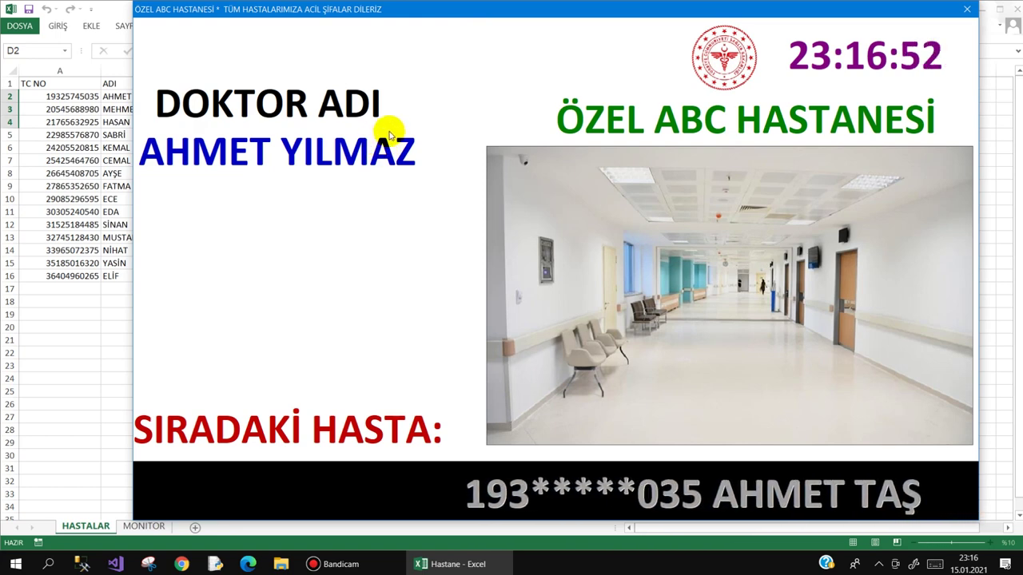
{"action": "left_click_drag", "start_coordinate": [428, 13], "coordinate": [569, 22]}
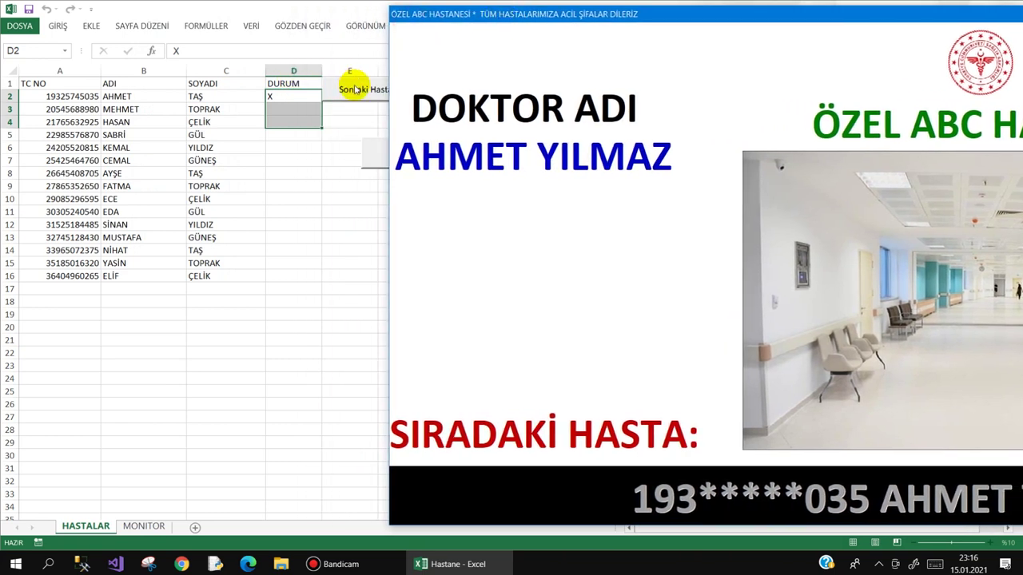
{"action": "left_click", "coordinate": [352, 89]}
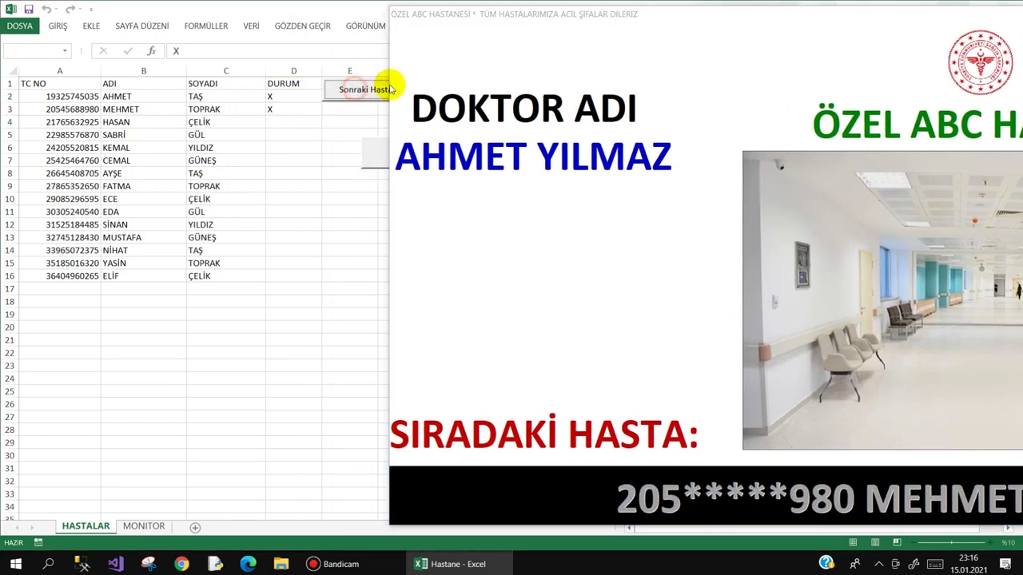
{"action": "left_click", "coordinate": [348, 91]}
{"action": "left_click", "coordinate": [348, 93]}
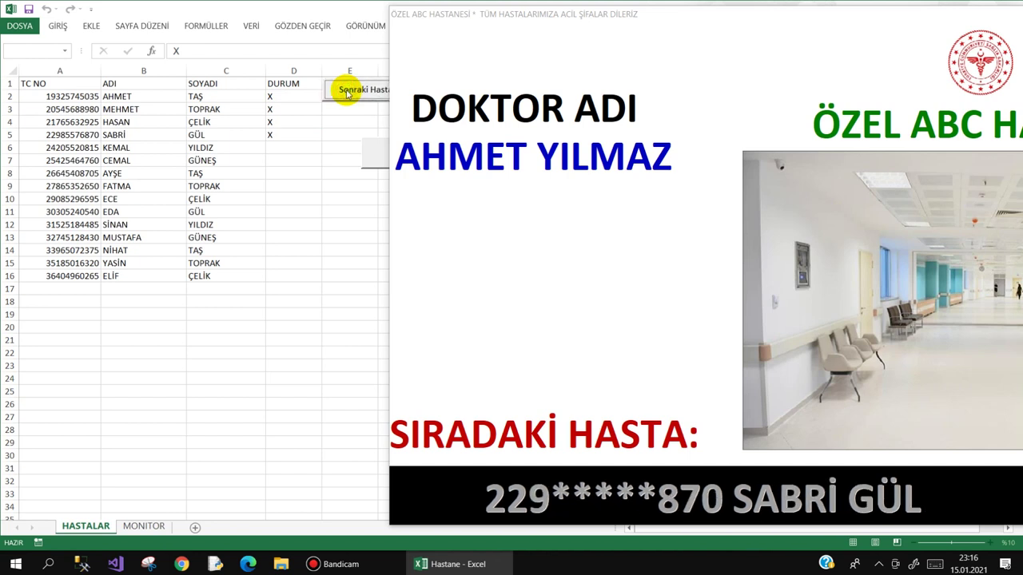
{"action": "left_click", "coordinate": [347, 93]}
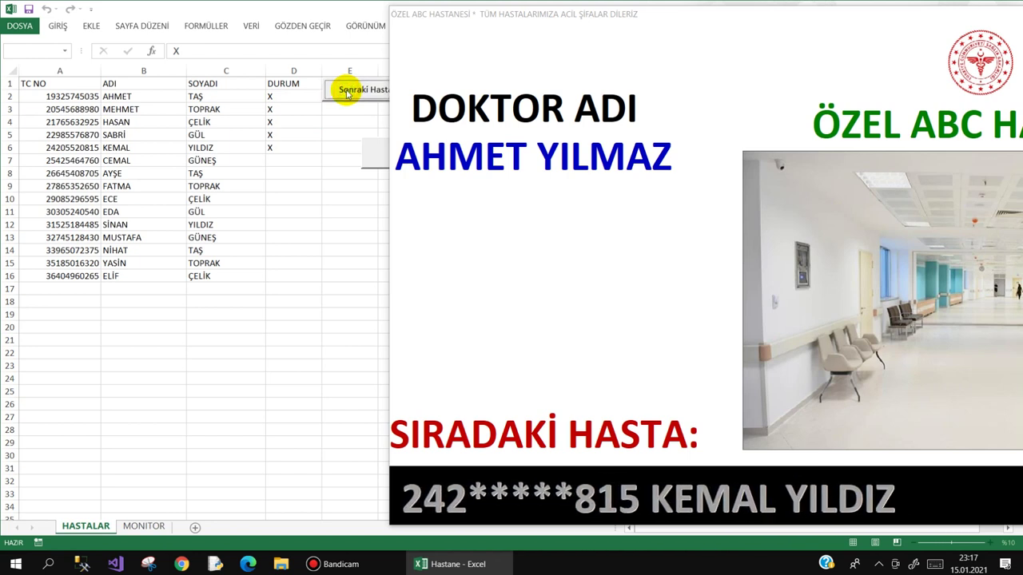
{"action": "left_click", "coordinate": [348, 93]}
{"action": "left_click", "coordinate": [348, 92]}
{"action": "left_click", "coordinate": [348, 93]}
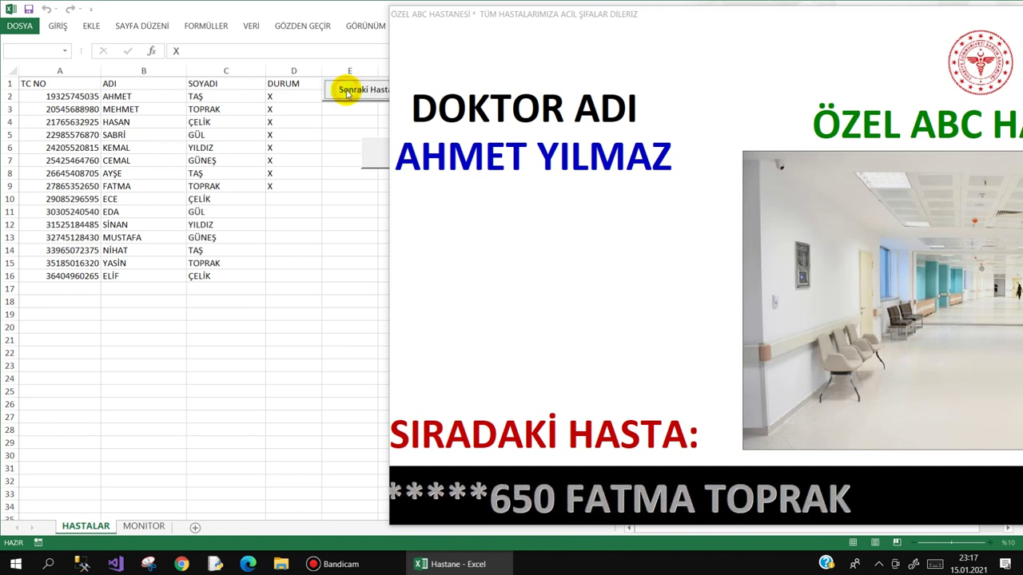
{"action": "left_click", "coordinate": [348, 93]}
- Move the display form back to the screen centre and bring up Bandicam
{"action": "left_click", "coordinate": [641, 16]}
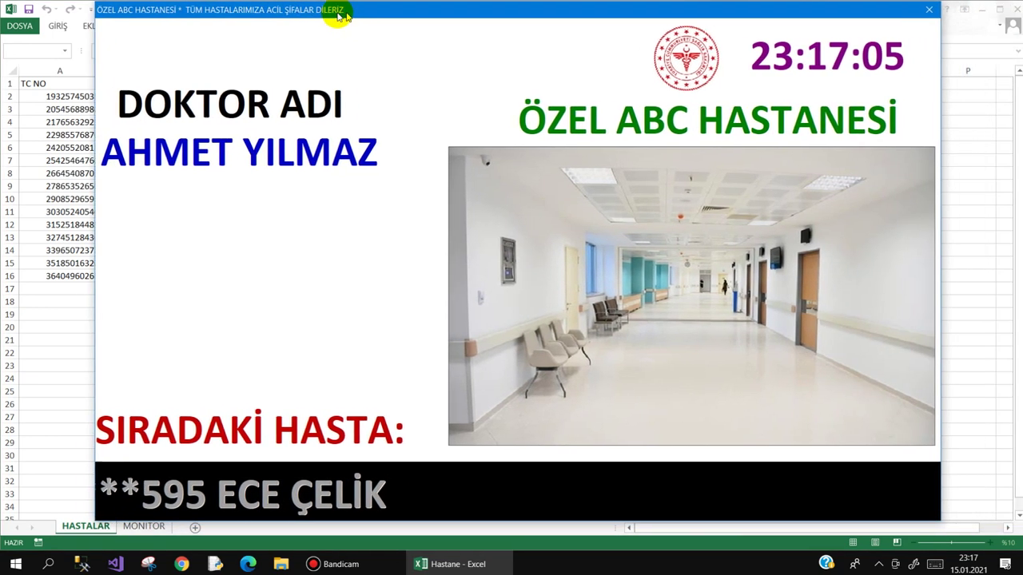
{"action": "left_click_drag", "start_coordinate": [559, 20], "coordinate": [343, 18]}
{"action": "left_click", "coordinate": [326, 567]}
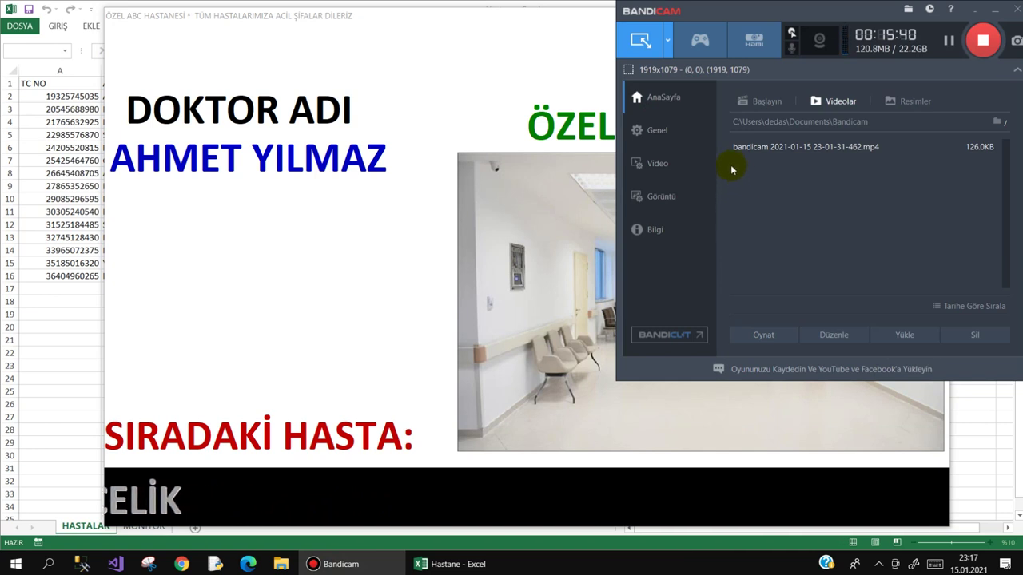
{"action": "left_click", "coordinate": [393, 21]}
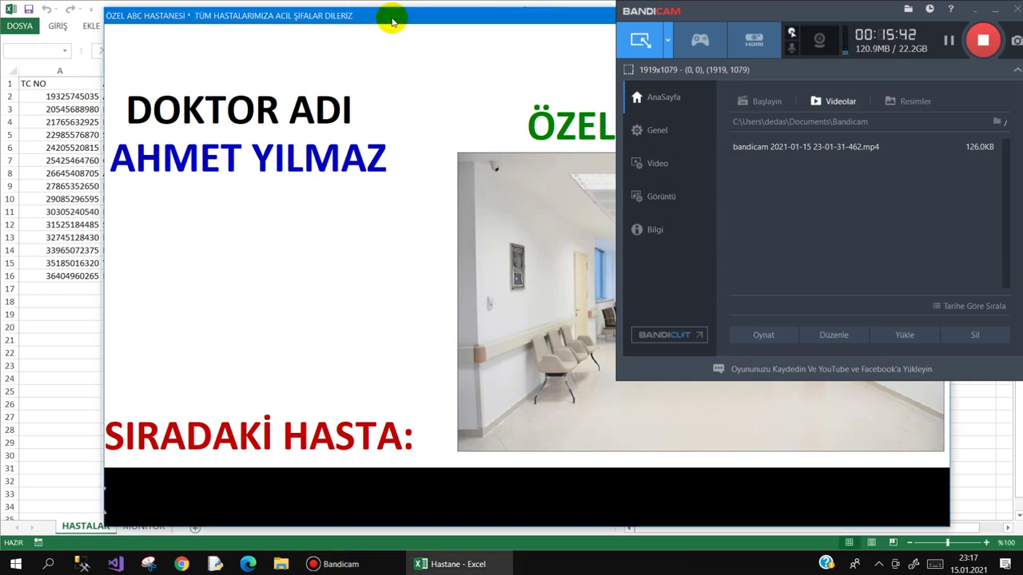
{"action": "mouse_move", "coordinate": [822, 10]}
{"action": "left_mouse_down"}
{"action": "mouse_move", "coordinate": [727, 61]}
{"action": "mouse_move", "coordinate": [811, 53]}
{"action": "left_mouse_up"}
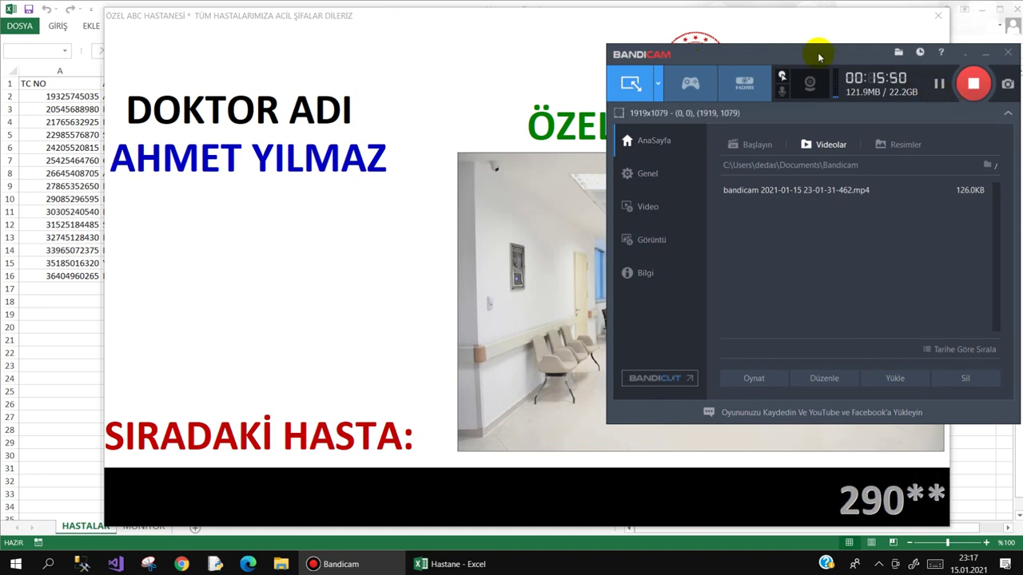
{"action": "left_click_drag", "start_coordinate": [818, 54], "coordinate": [835, 16]}
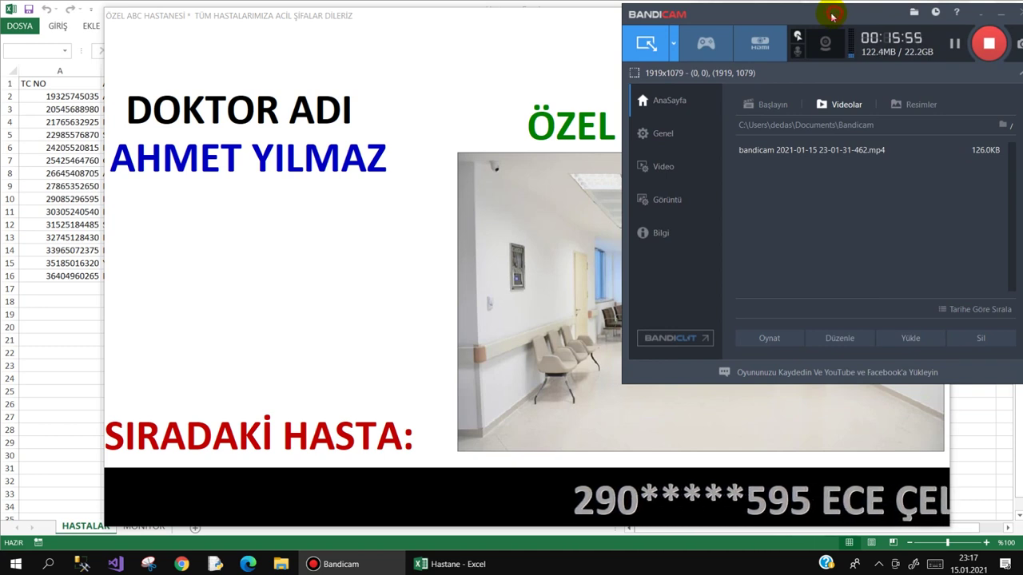
{"action": "mouse_move", "coordinate": [835, 16]}
{"action": "left_mouse_down"}
{"action": "mouse_move", "coordinate": [803, 16]}
{"action": "mouse_move", "coordinate": [836, 14]}
{"action": "left_mouse_up"}
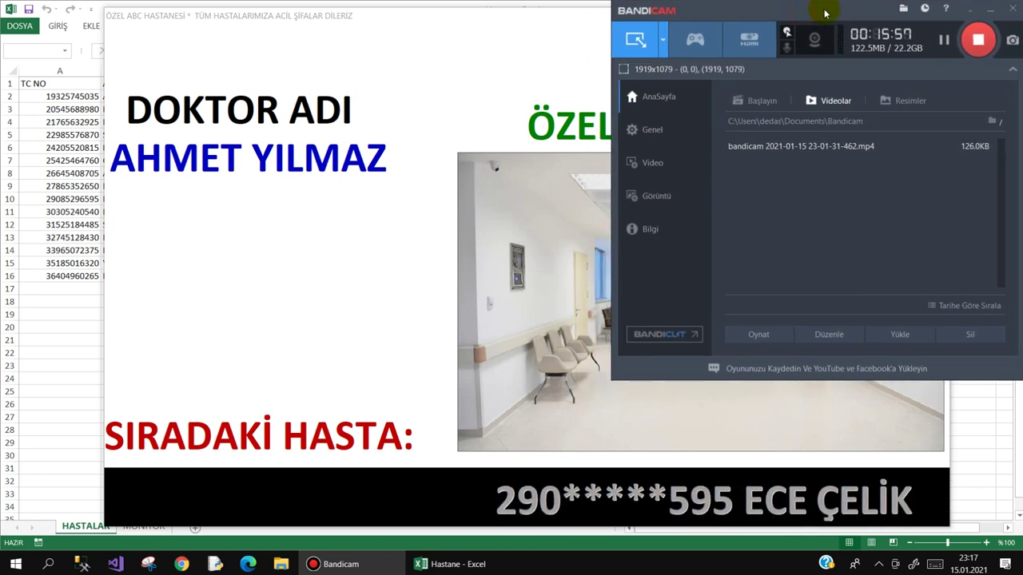